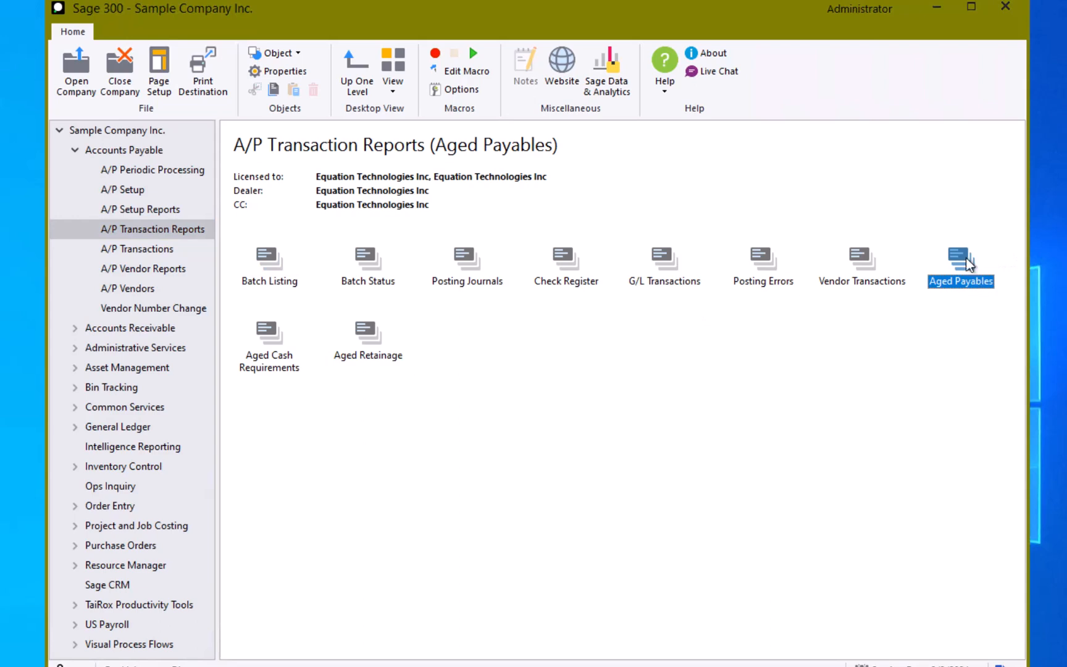
Step: Open the Aged Payables transaction report and choose Aged Payables by Due Date as its report type
double_click(965, 263)
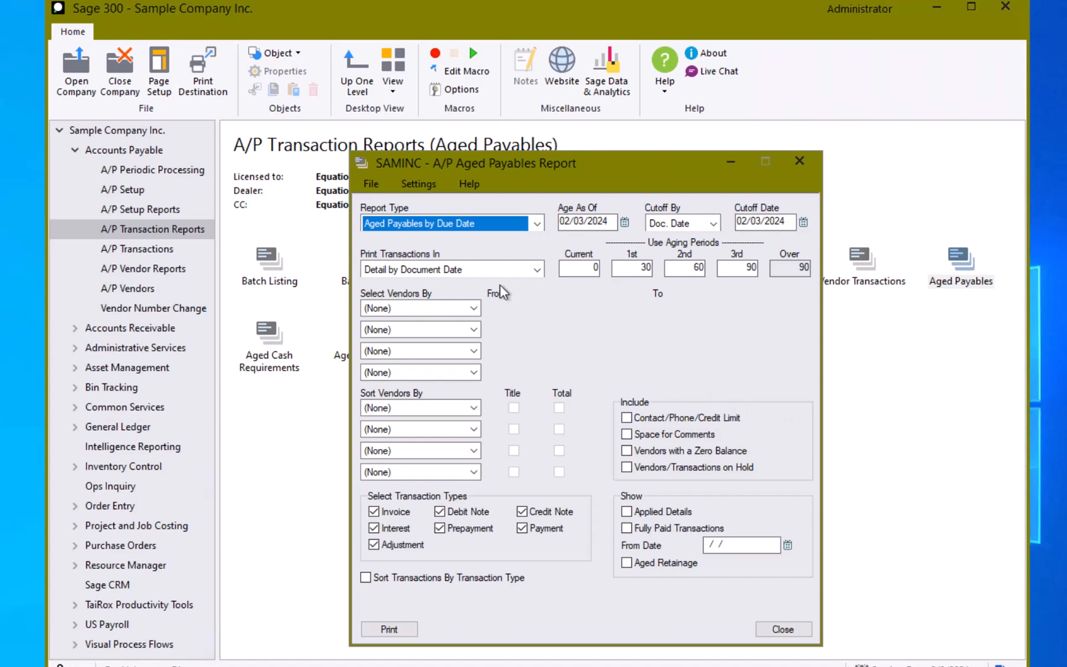
click(514, 228)
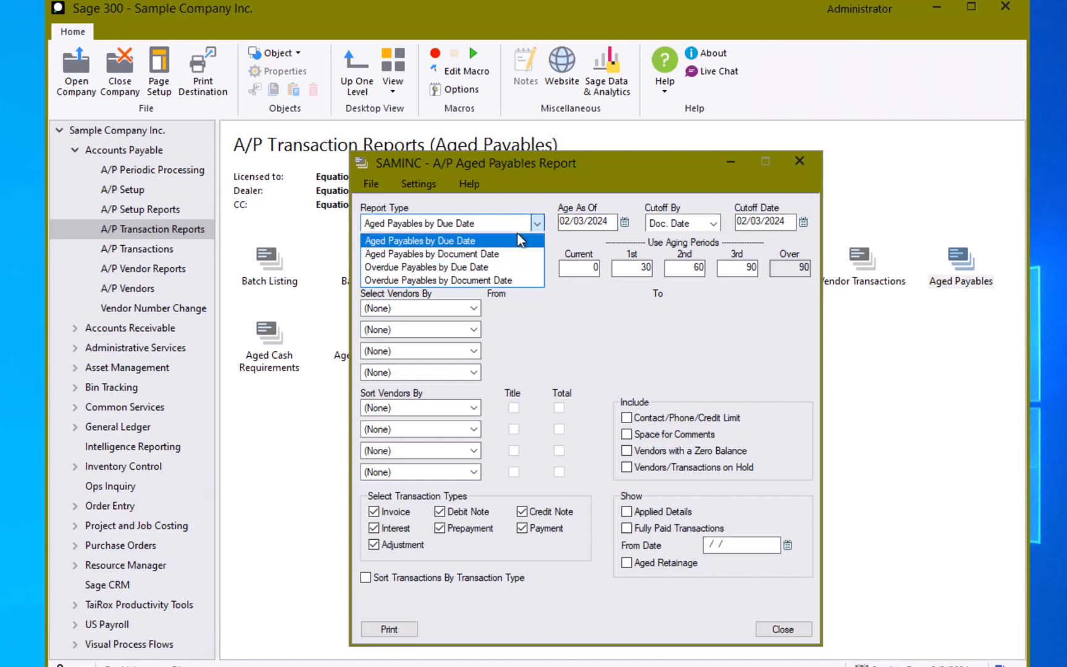
click(521, 240)
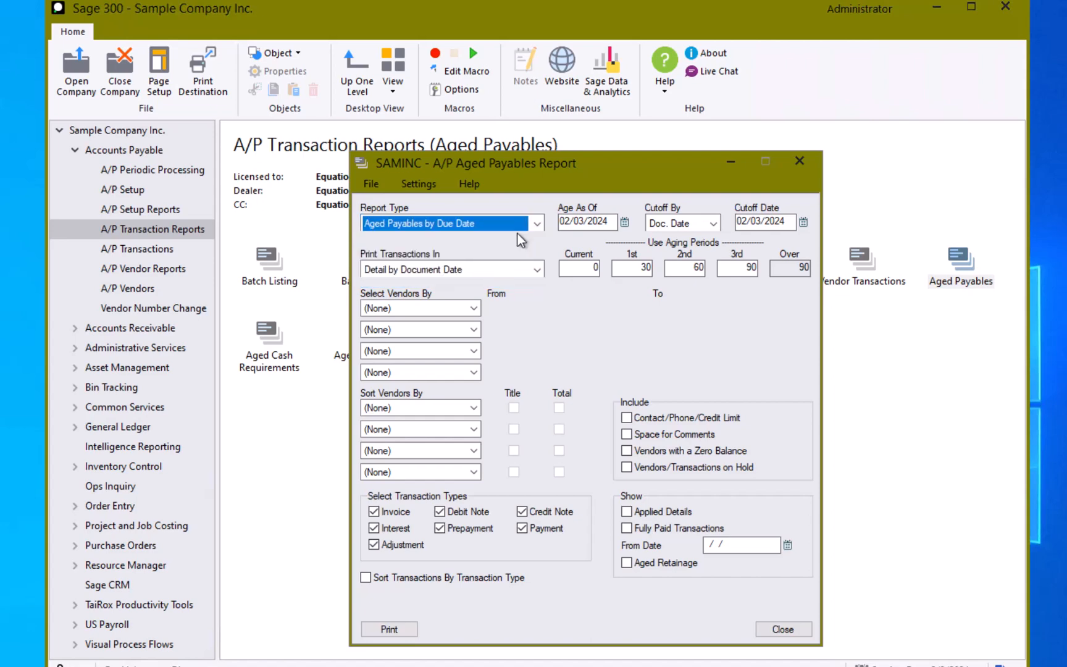
Step: Set the report's Age As Of date to 01/31/2024 and its cutoff basis to Year/Period
click(623, 222)
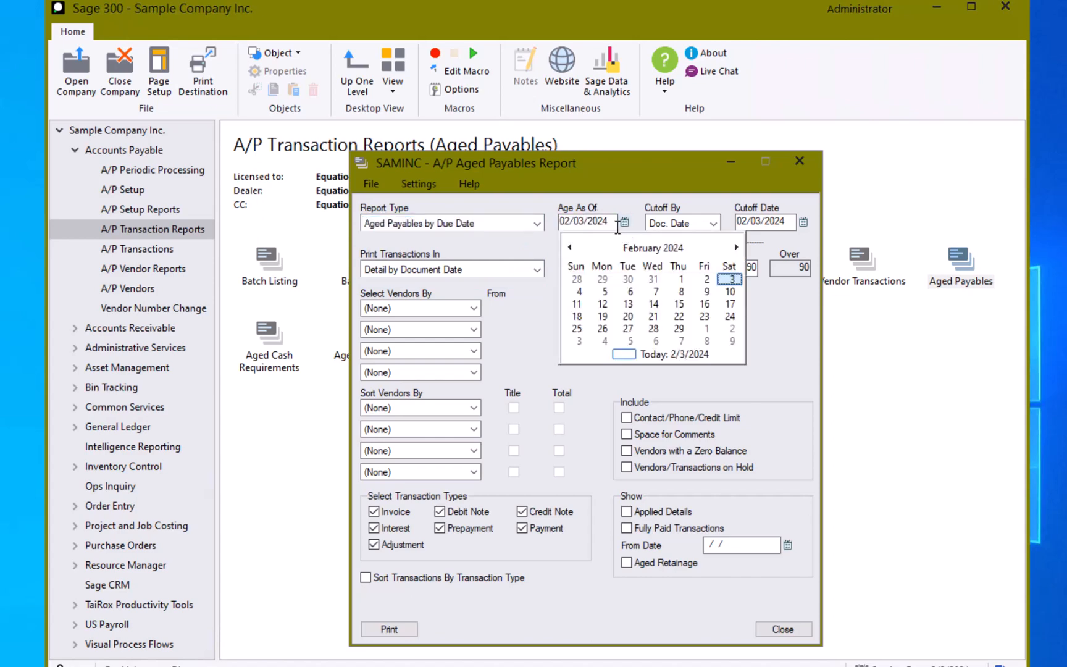
click(655, 281)
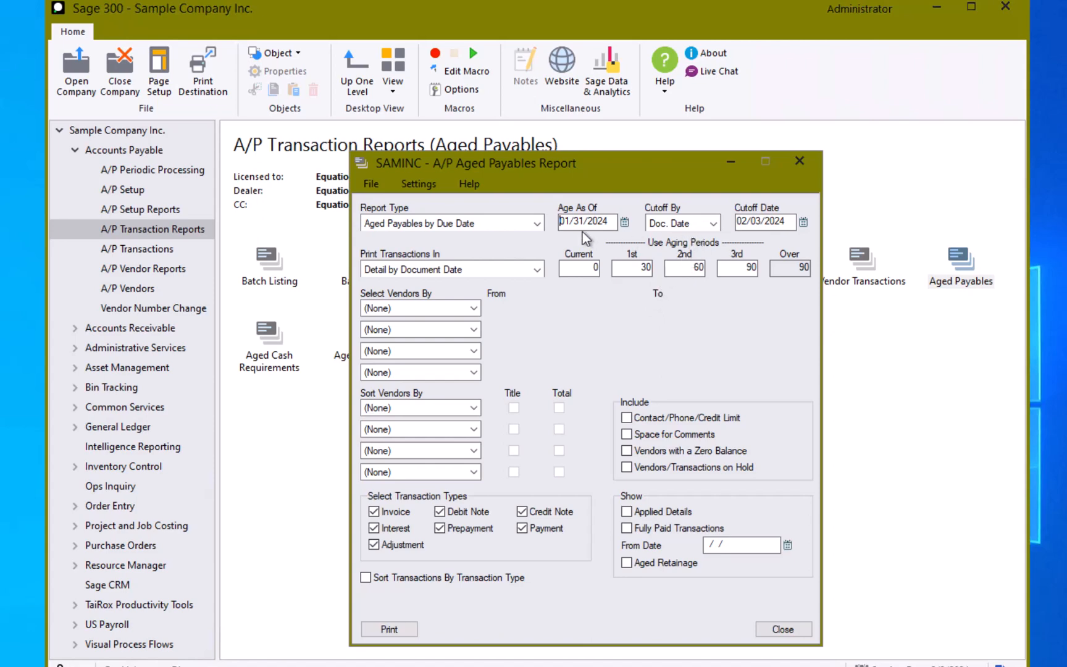
click(713, 225)
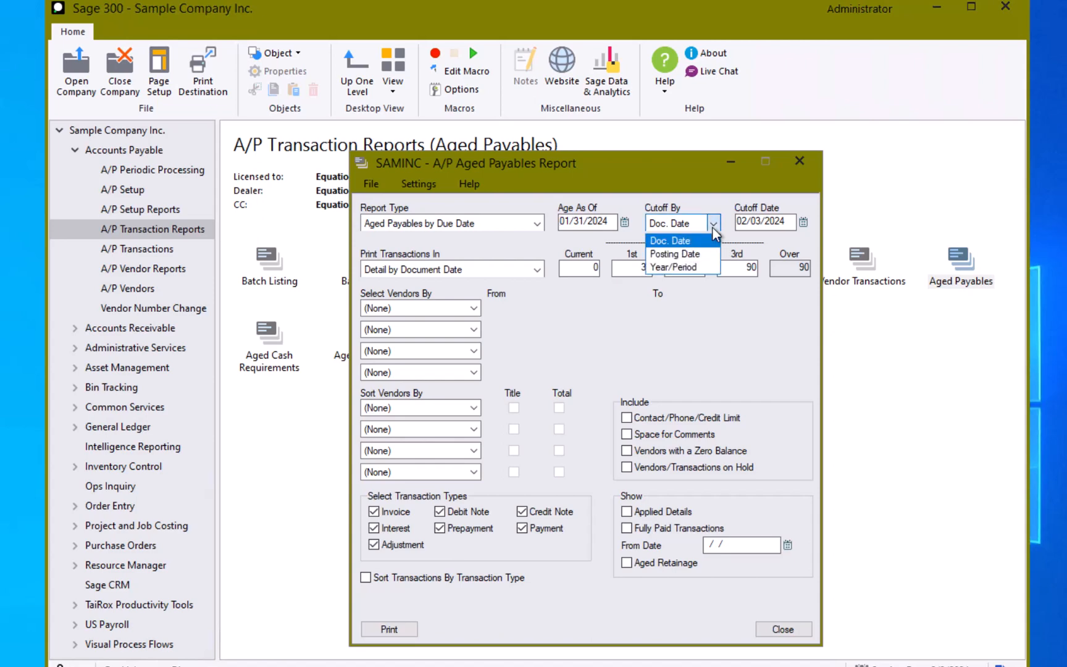
click(703, 267)
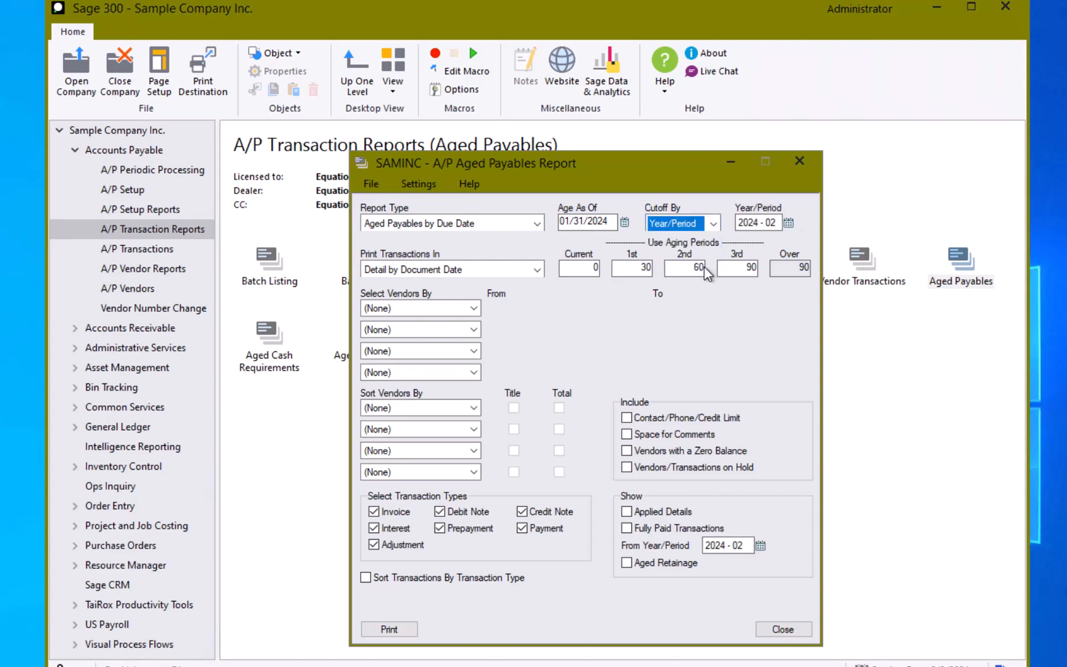
Step: Set both the cutoff year/period and the From Year/Period of the report to 2024-01
click(788, 223)
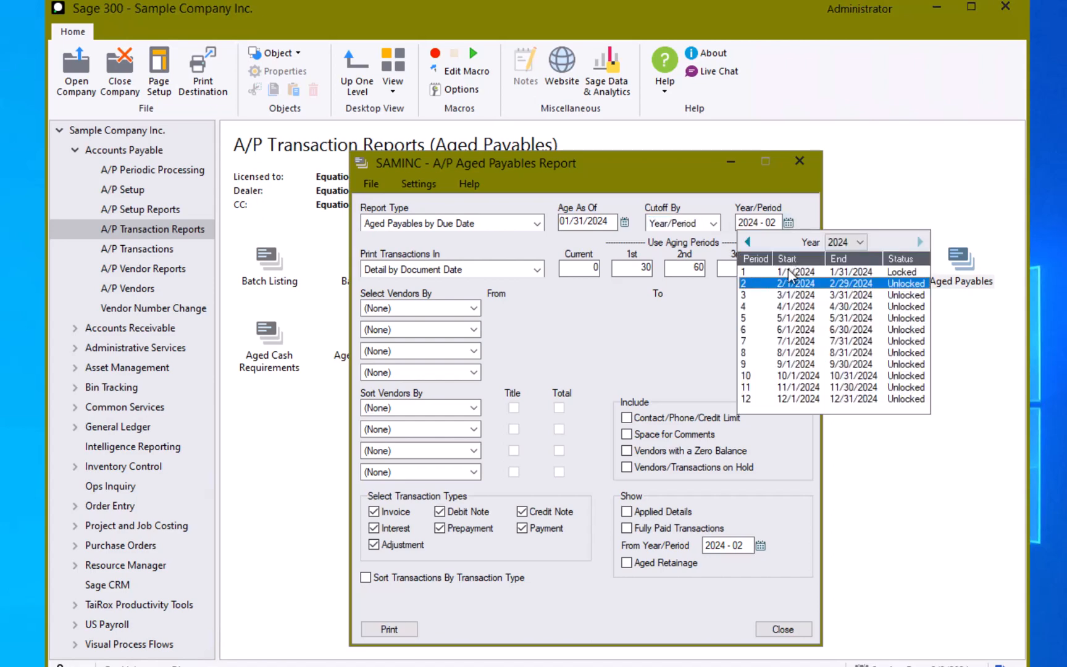
click(790, 273)
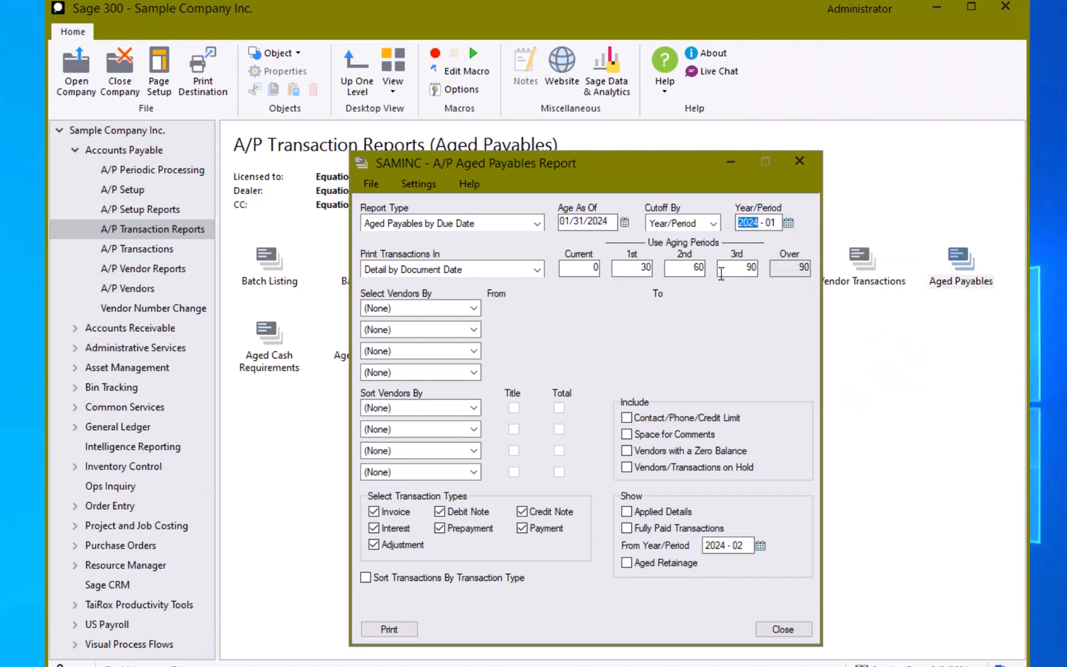
click(760, 545)
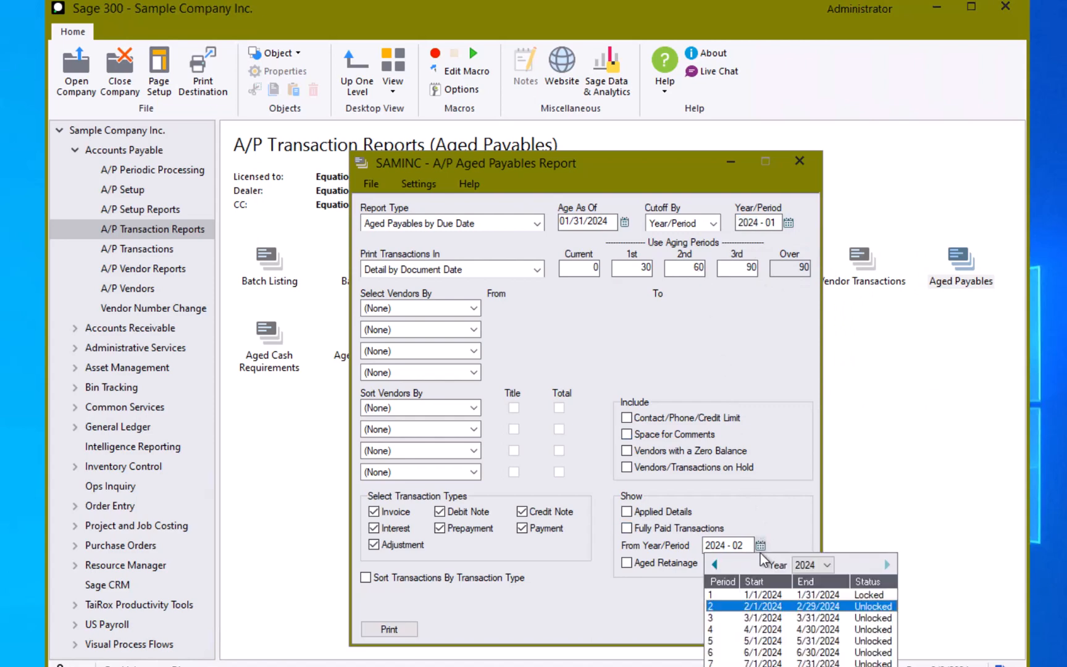
click(765, 593)
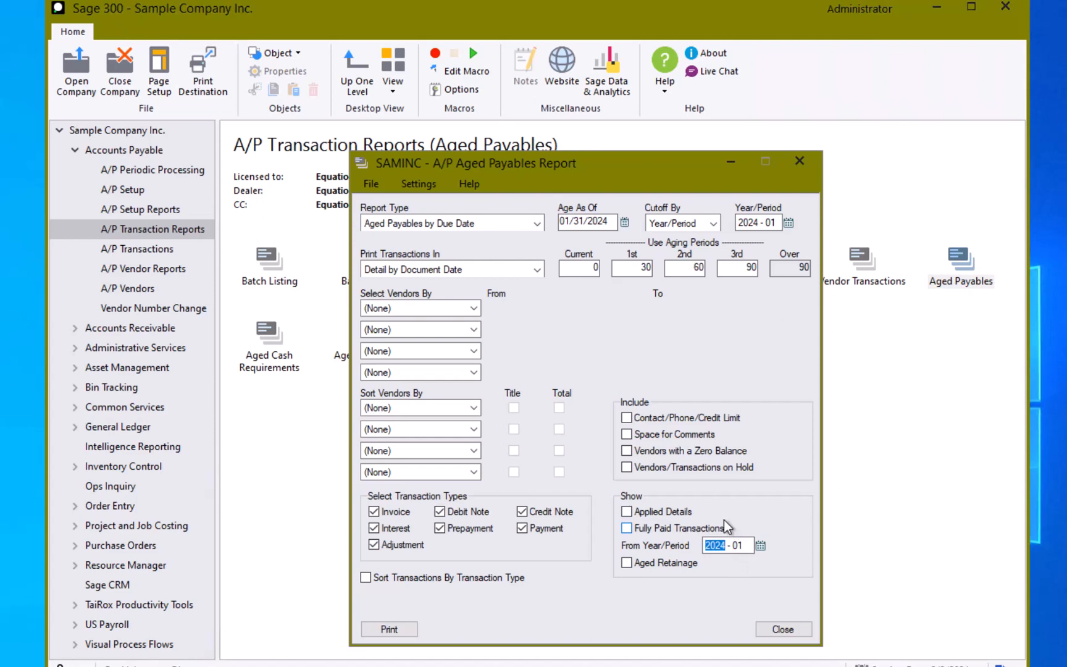
Step: Set the Age As Of date back to 02/03/2024 and the cutoff basis back to Doc. Date
click(624, 224)
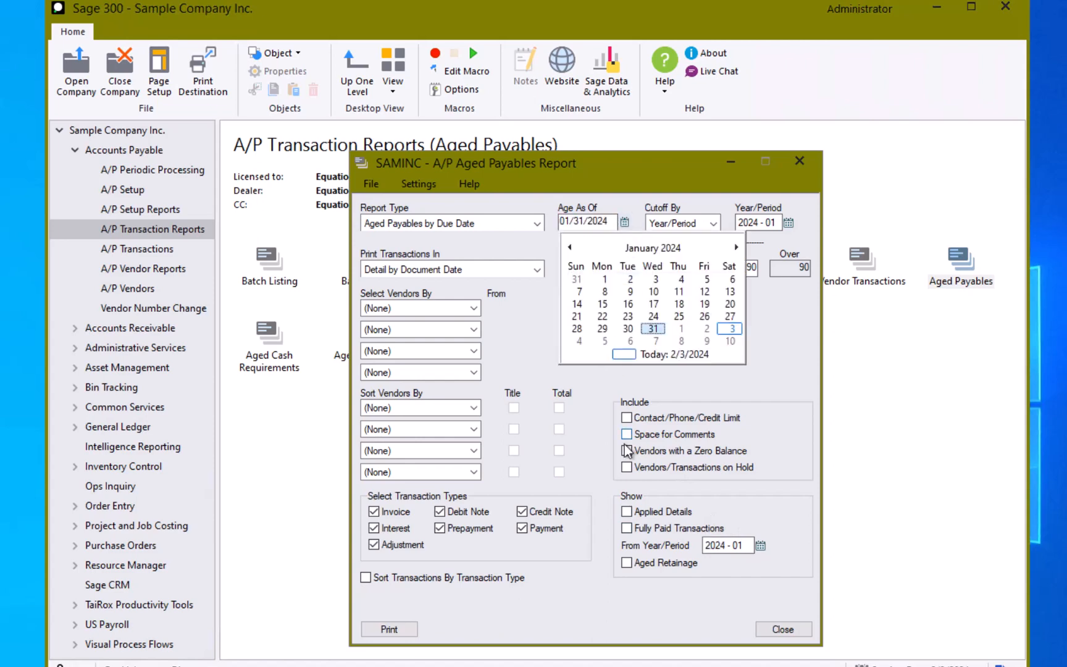
click(669, 355)
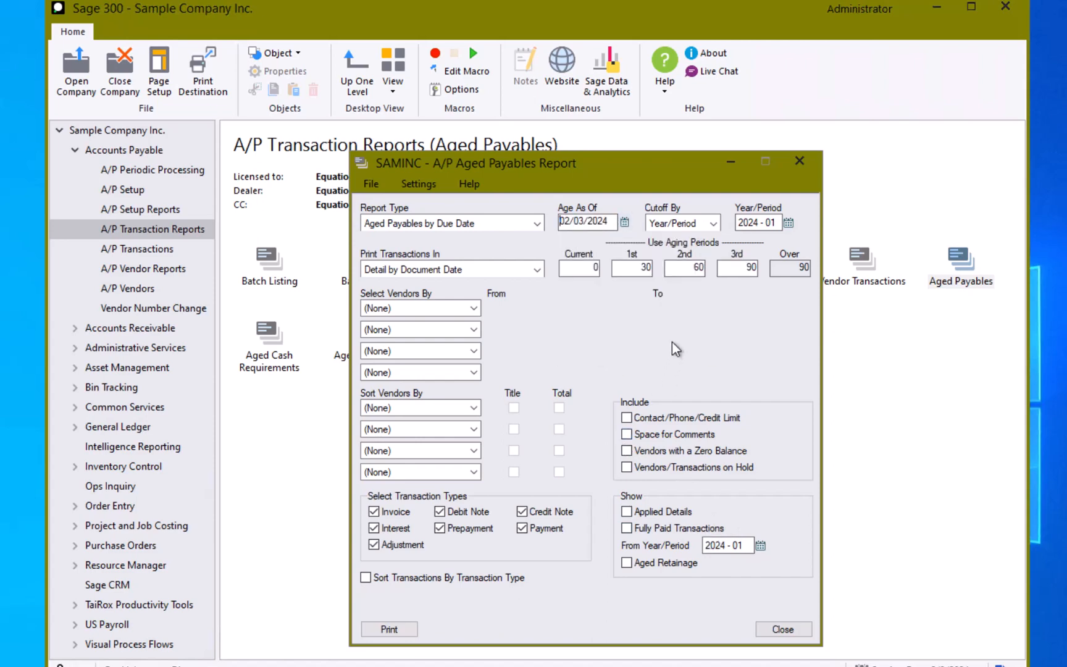
click(711, 228)
click(697, 239)
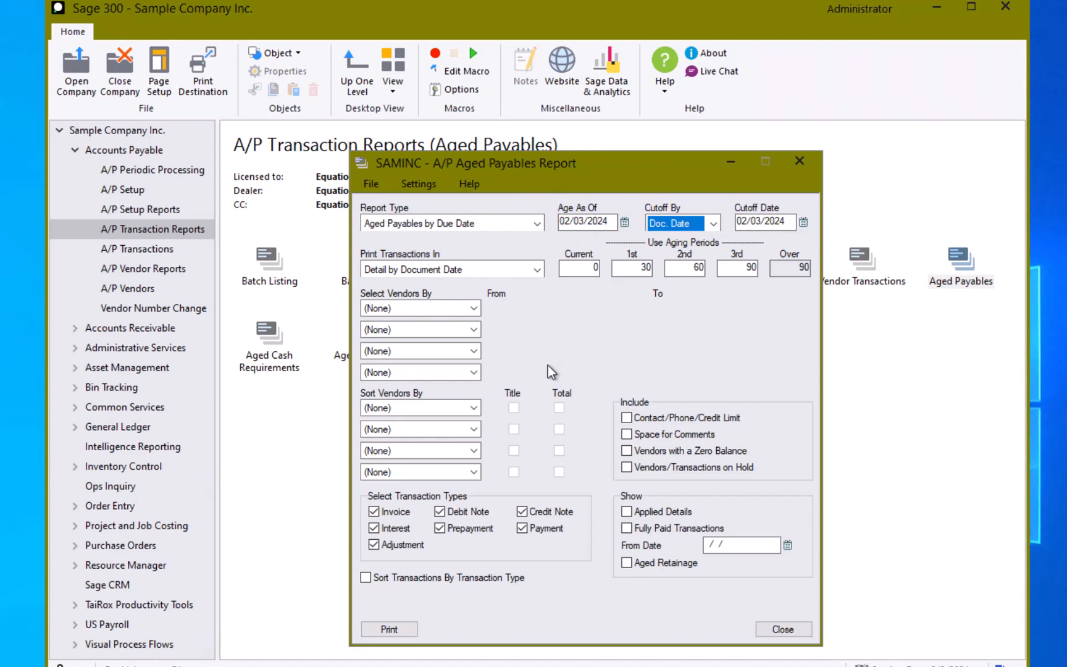
Step: Review the criteria available in the first two vendor selection fields of the report
click(475, 308)
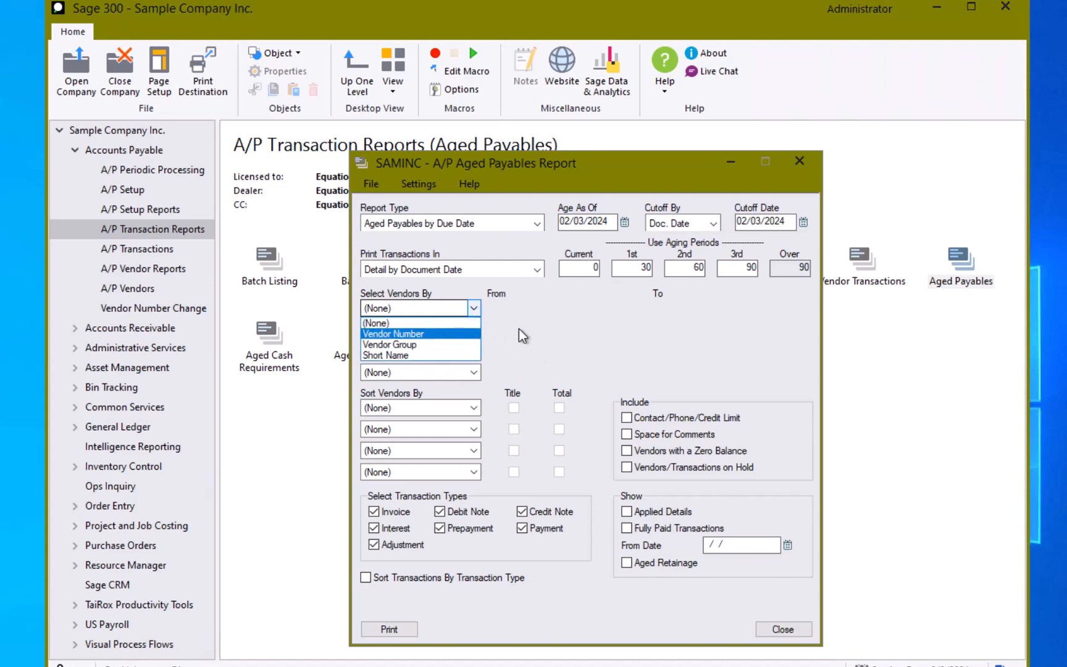
click(501, 329)
click(474, 329)
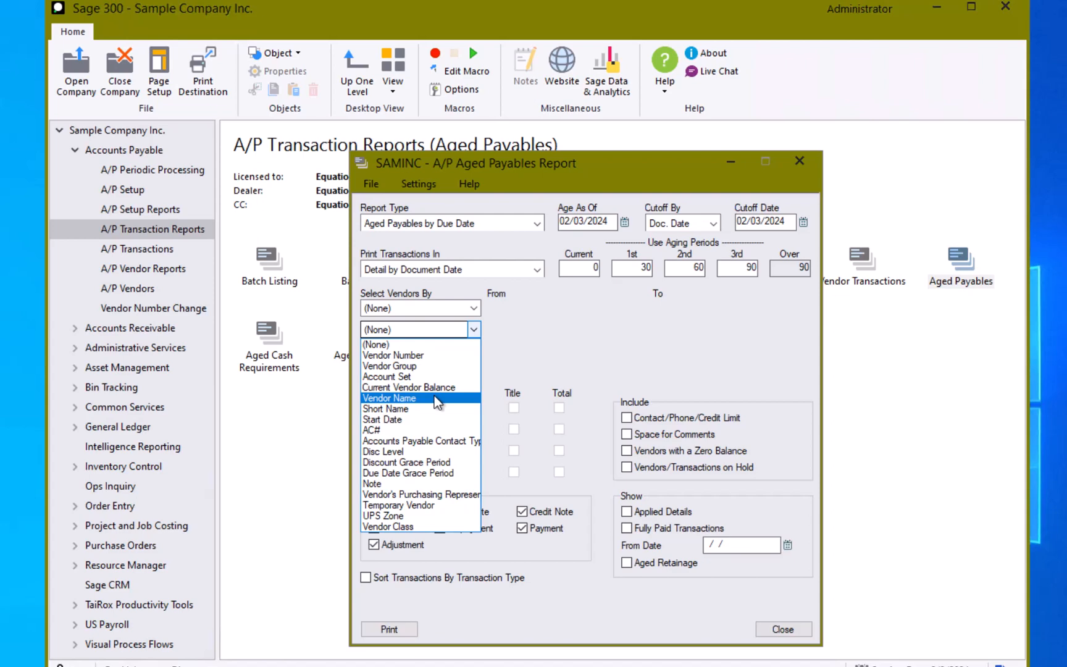
click(539, 355)
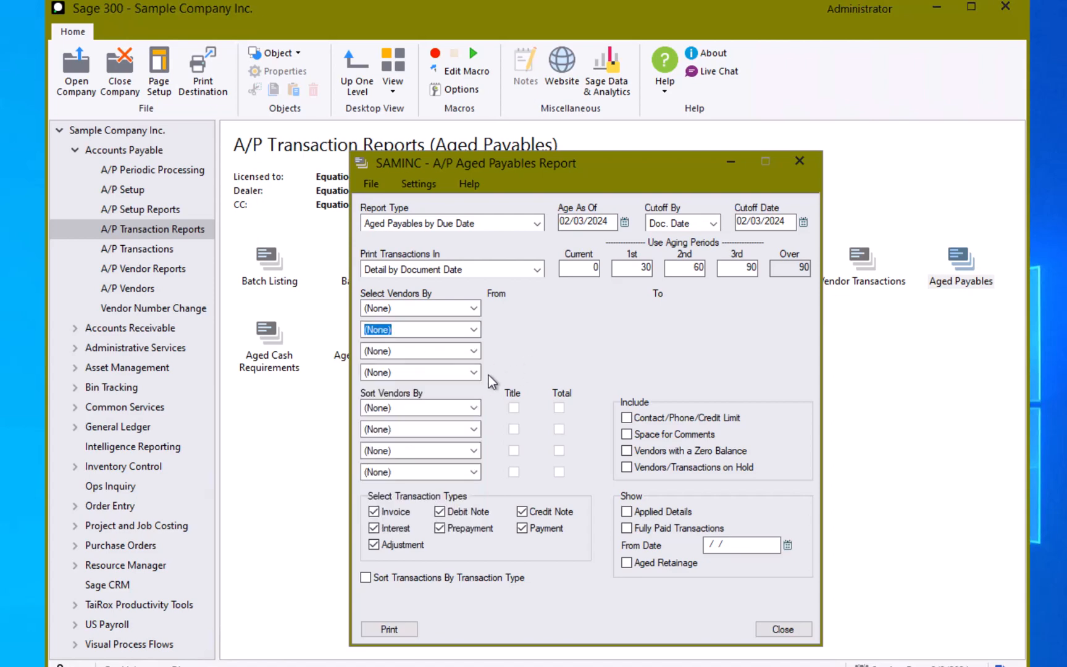
Step: Print the report sorted by Vendor Group with title and total, including vendors and transactions on hold
click(455, 408)
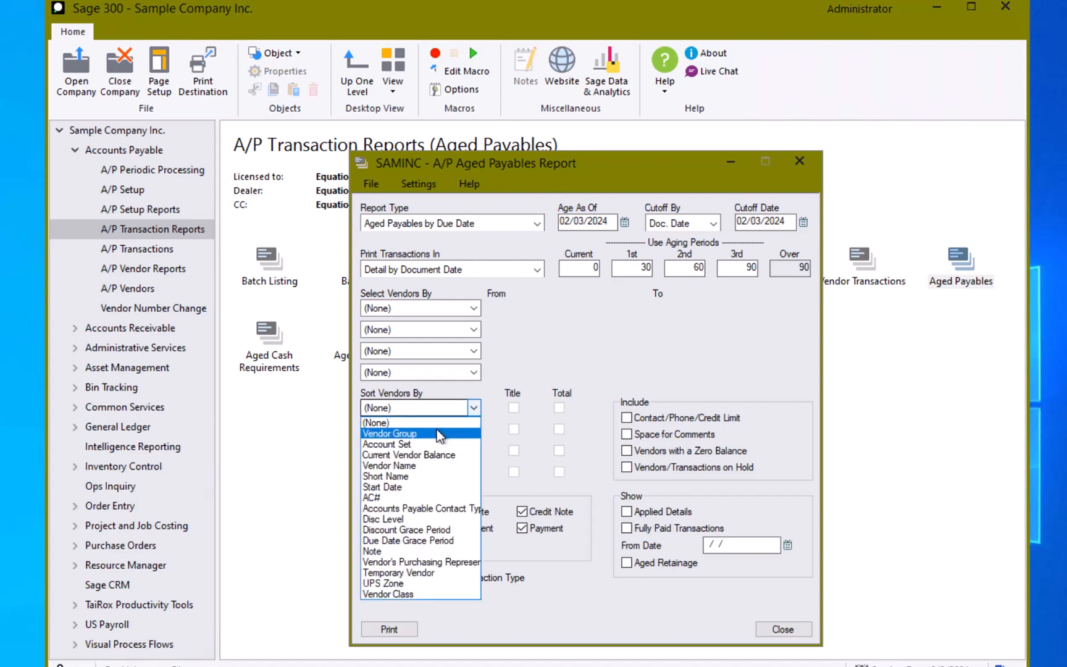
click(436, 432)
click(513, 409)
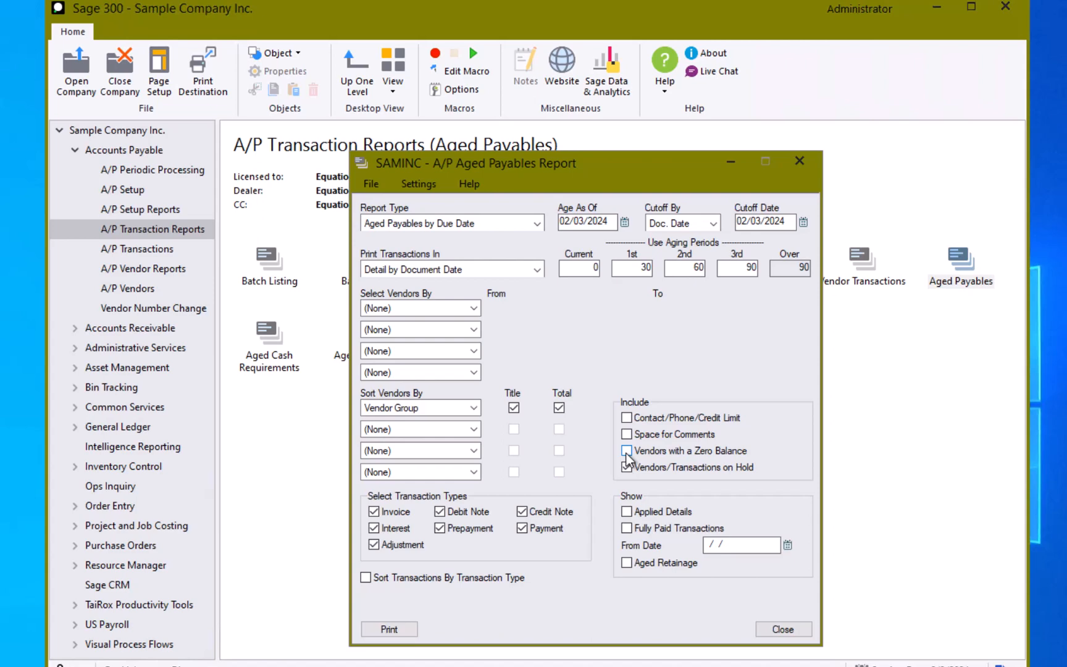
click(397, 630)
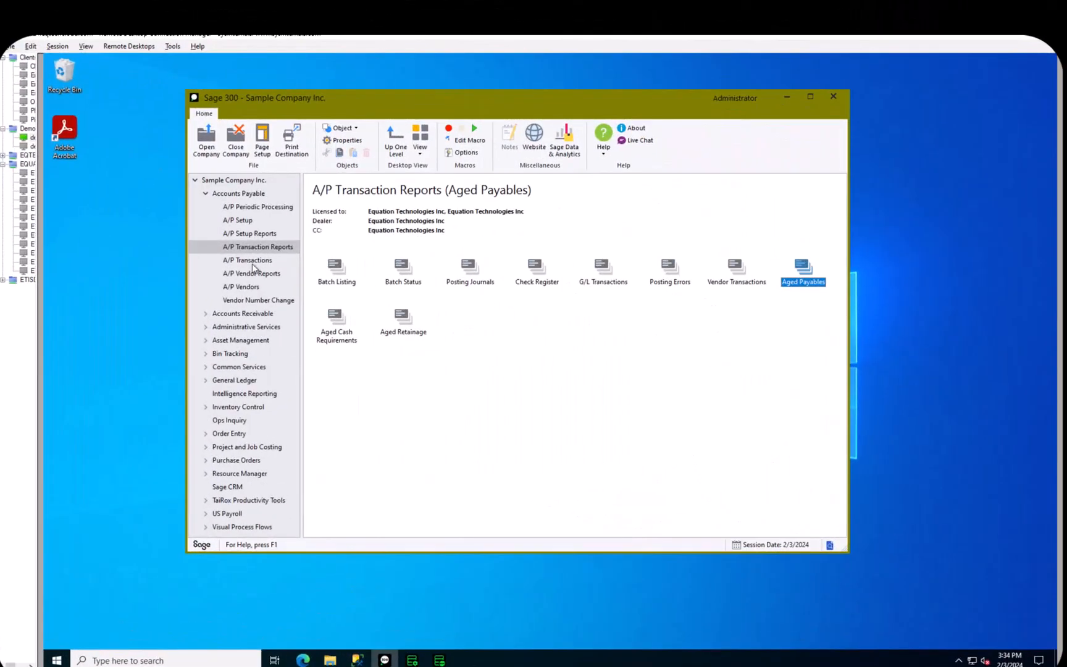
Step: Create a new batch in A/P Payment Entry with the description Training Batch
click(250, 260)
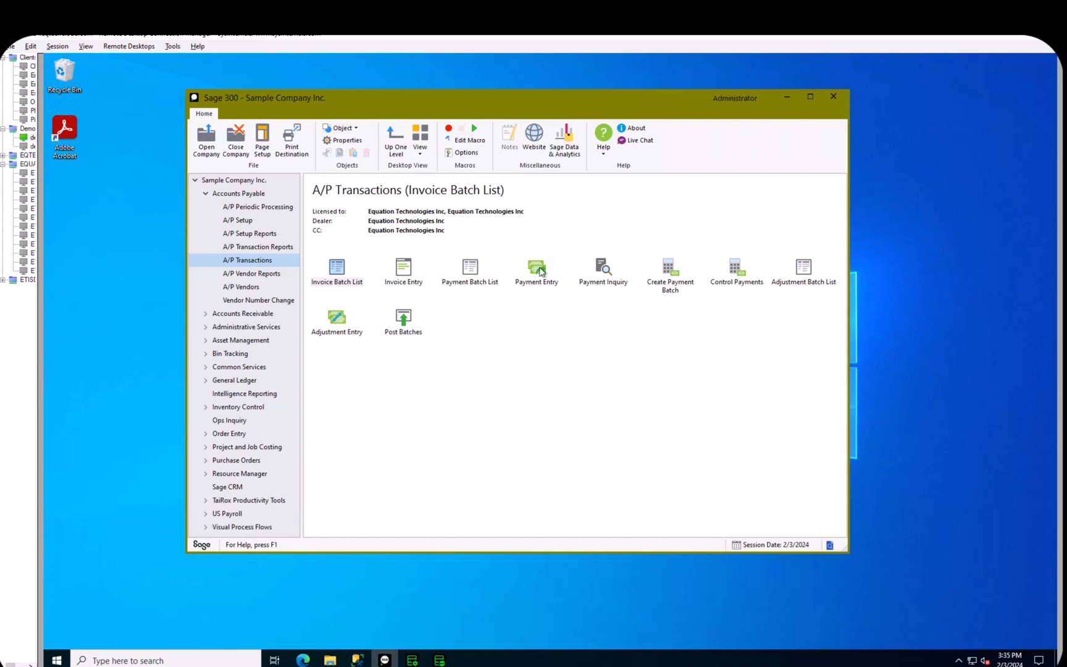
double_click(525, 273)
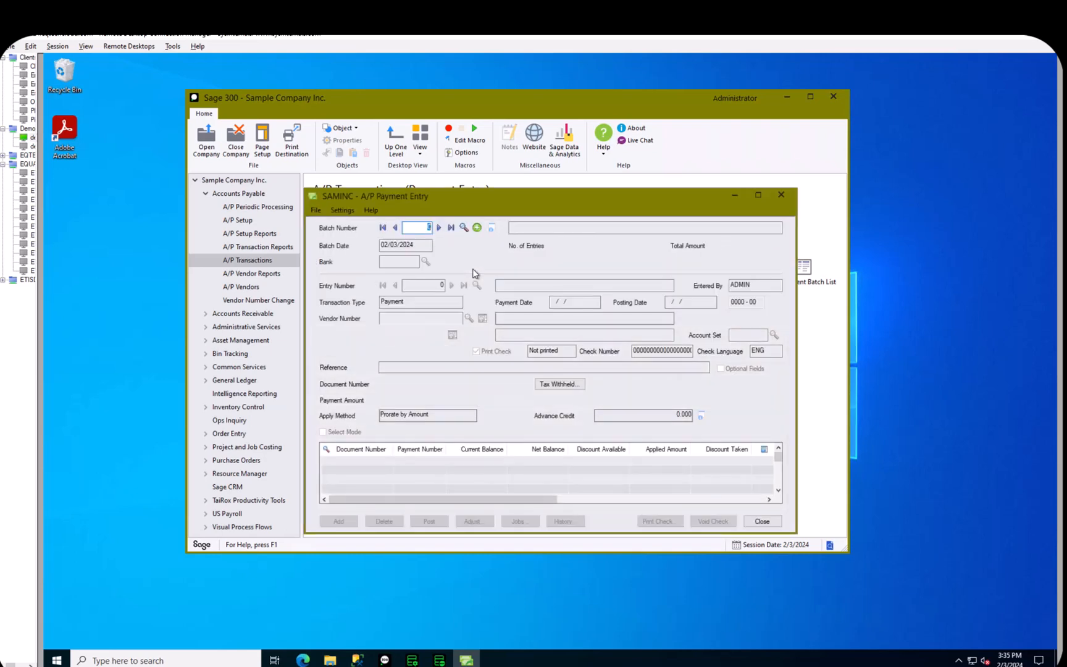
click(465, 228)
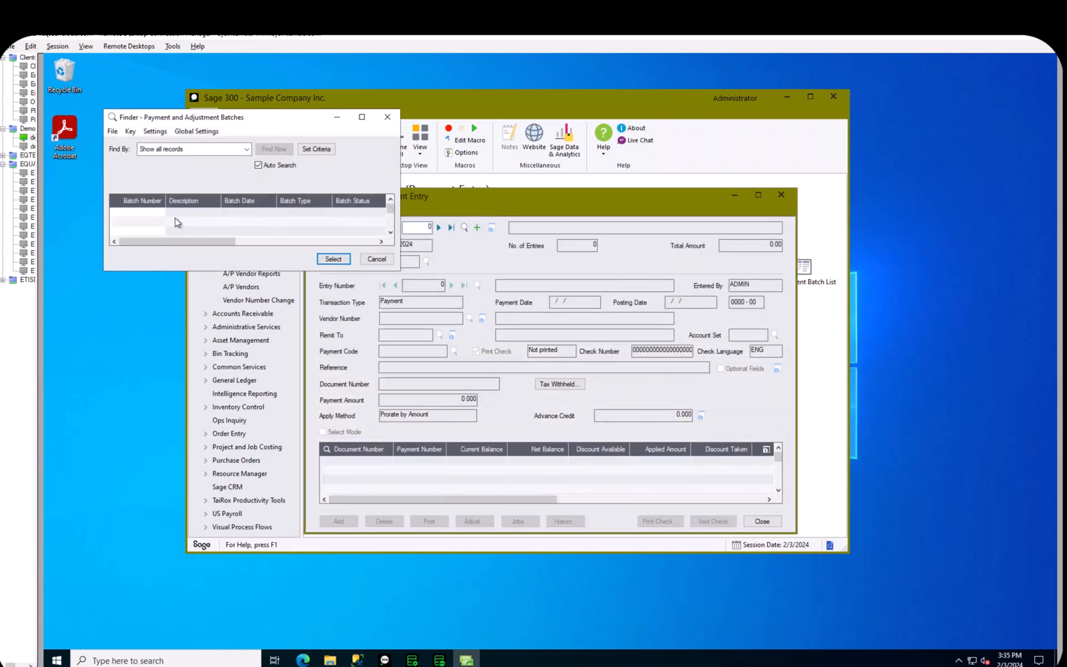
click(378, 259)
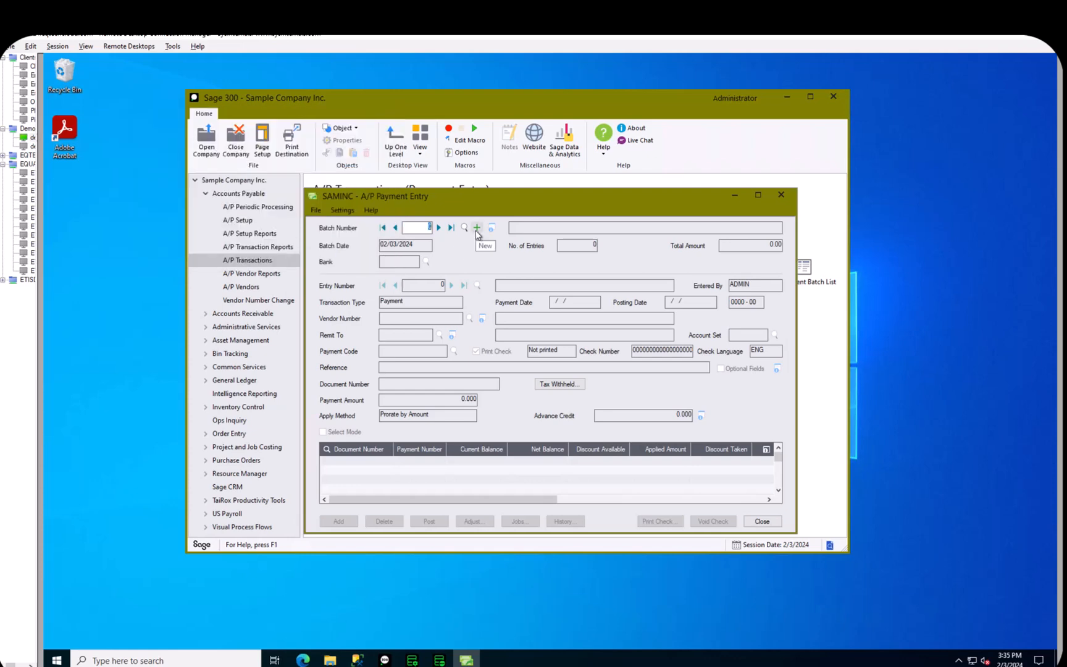
click(476, 228)
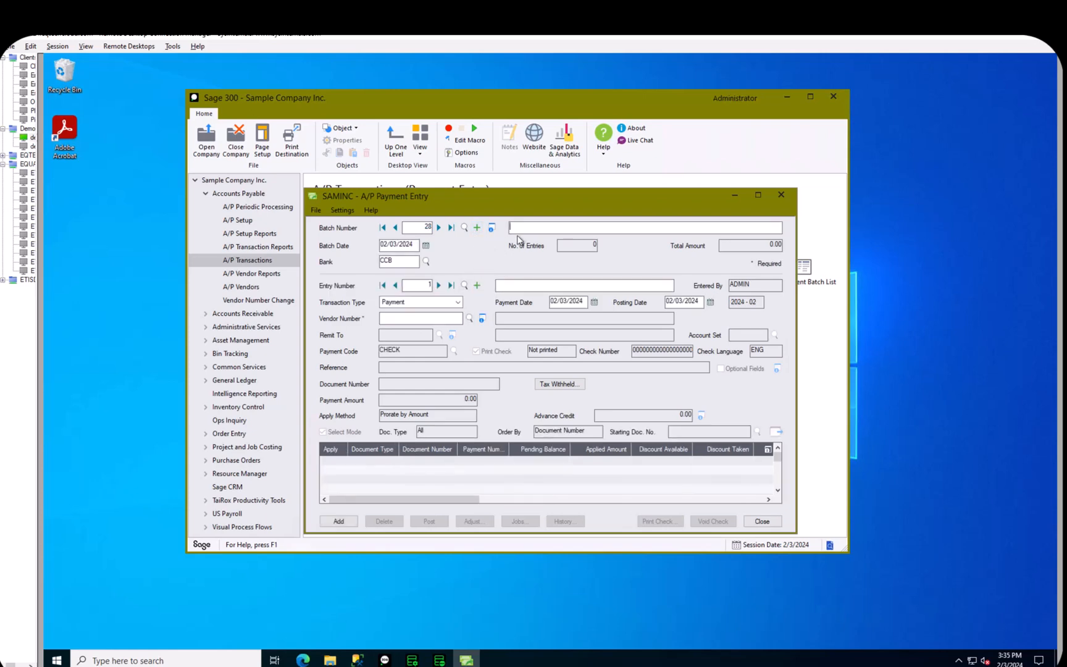
text(Training Batch)
key(Tab)
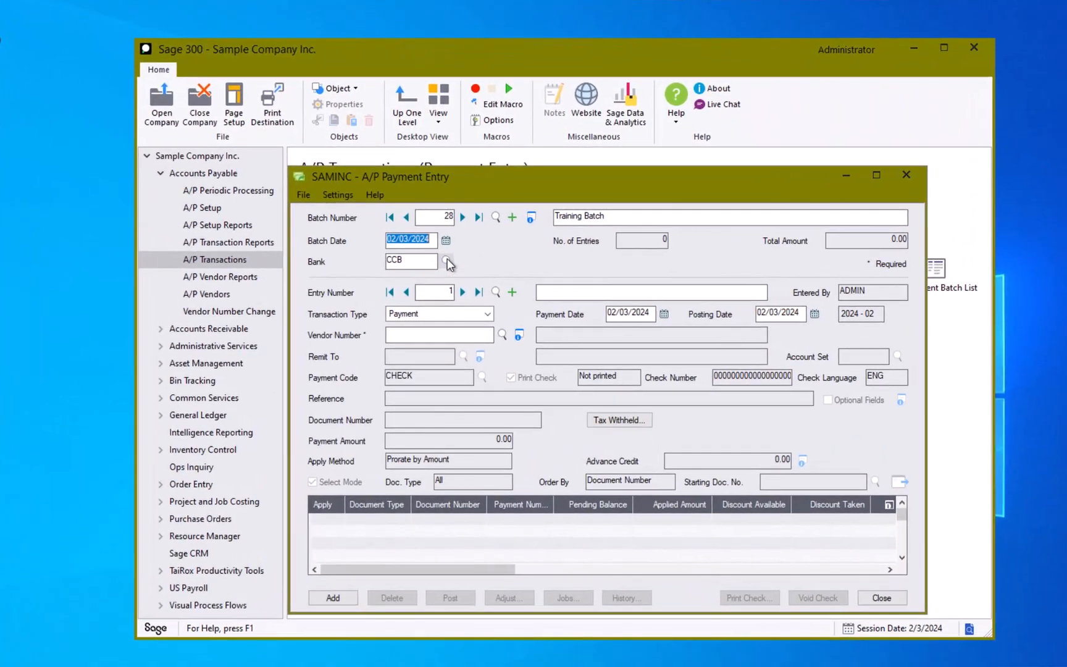
Step: Set the payment batch's bank to SEATAC by picking it from the list of banks
click(427, 261)
drag(144, 273, 121, 611)
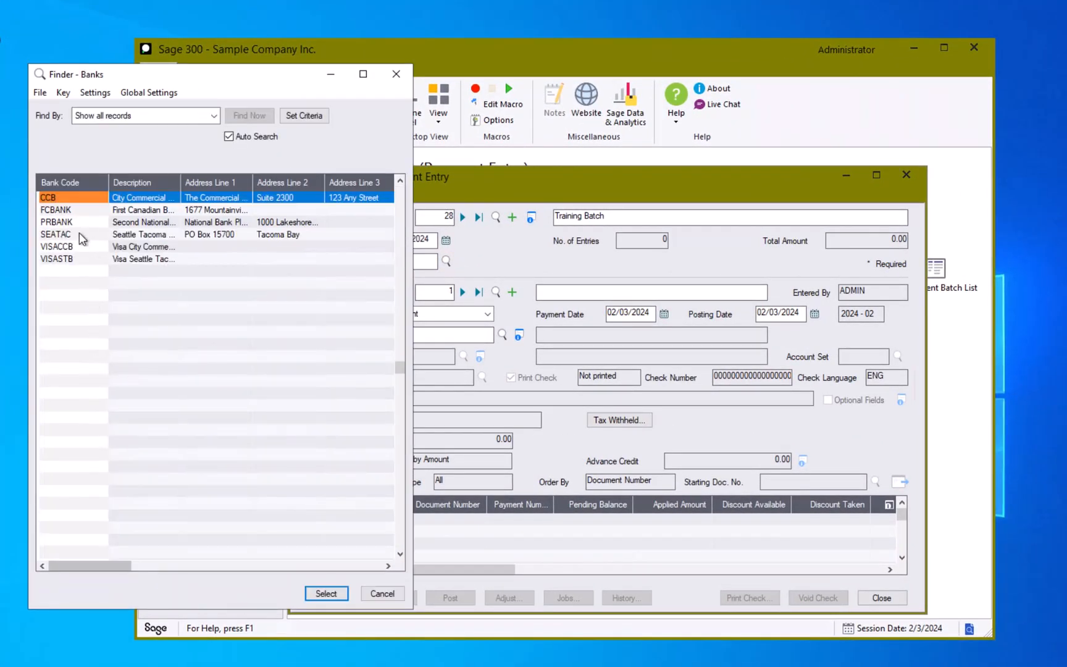
click(80, 237)
double_click(80, 236)
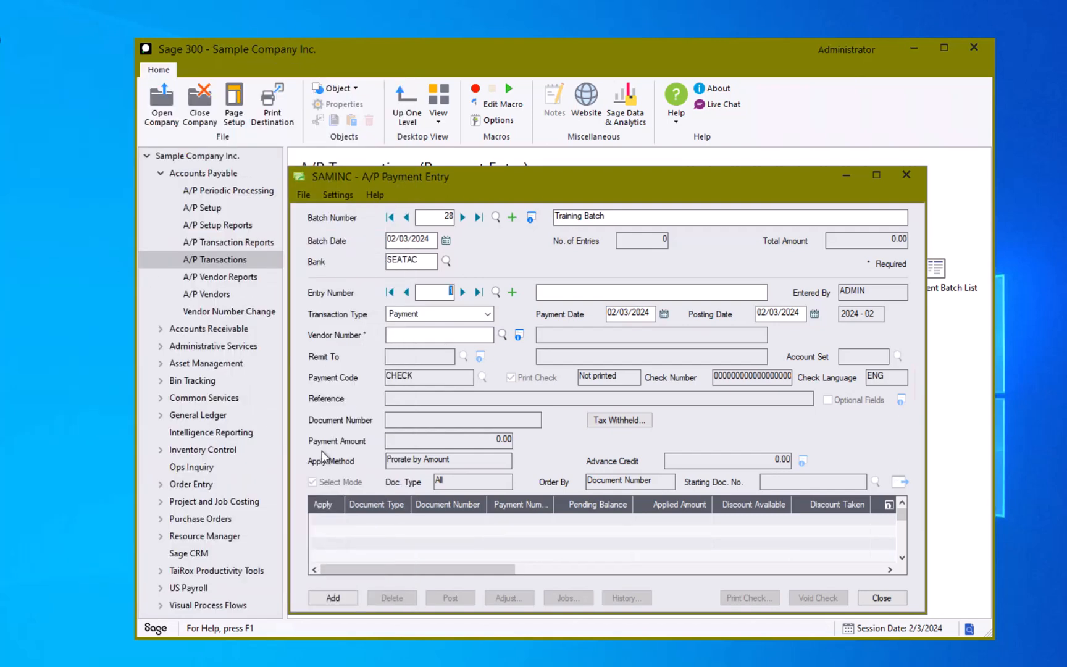
Step: Enter the vendor number for Chloride Systems, load its open documents, and enlarge the payment entry window to show them all
click(446, 337)
text(1200)
key(Tab)
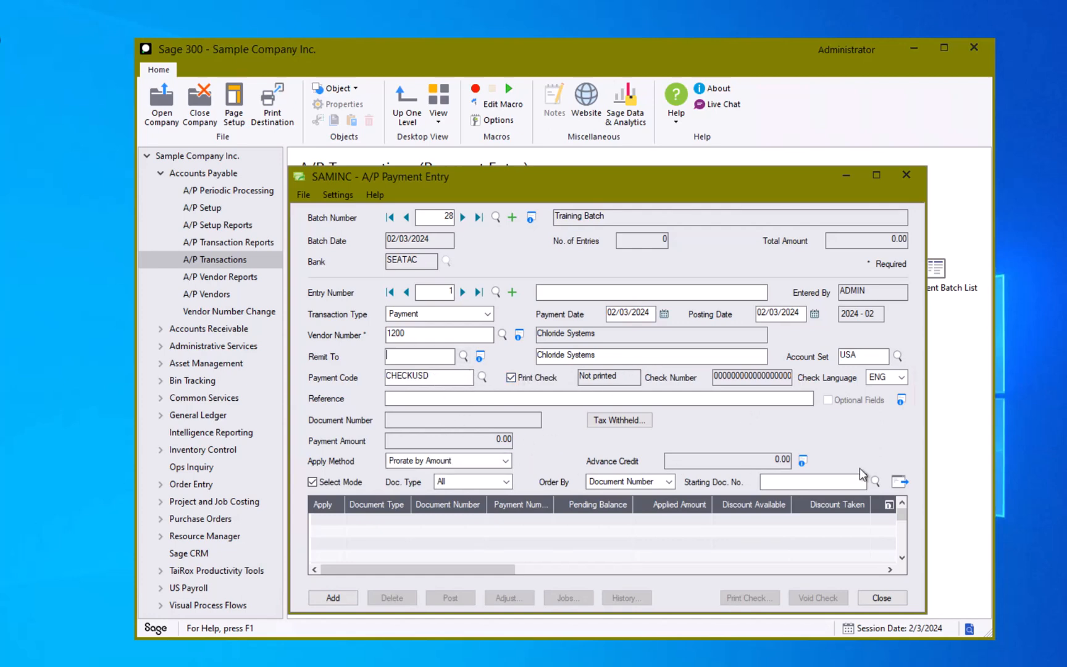
click(901, 481)
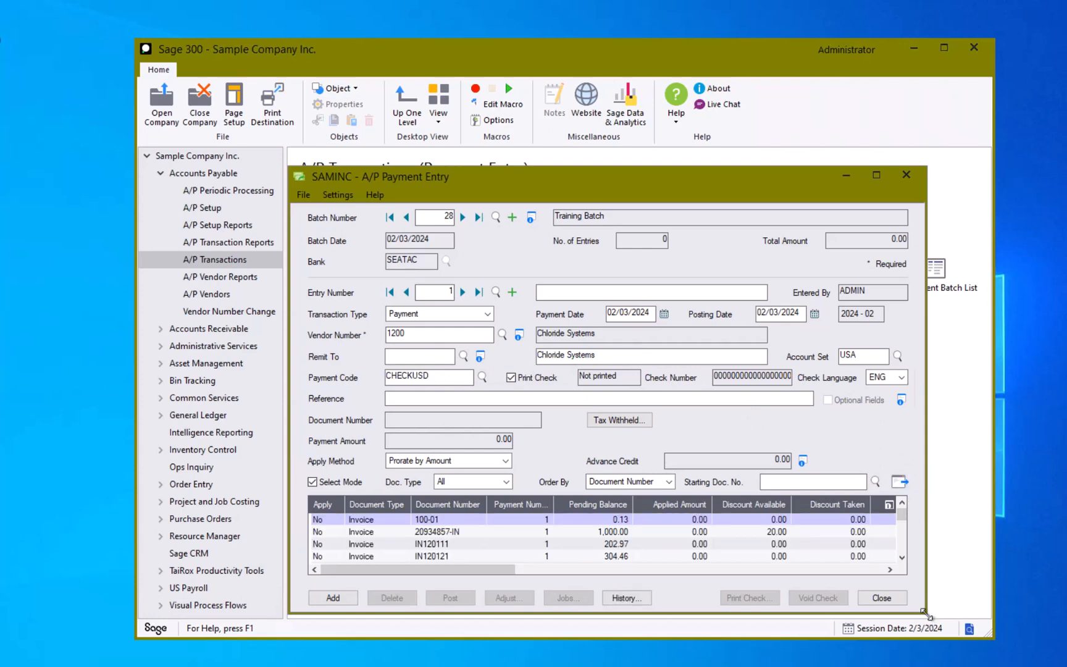
drag(926, 613, 1066, 666)
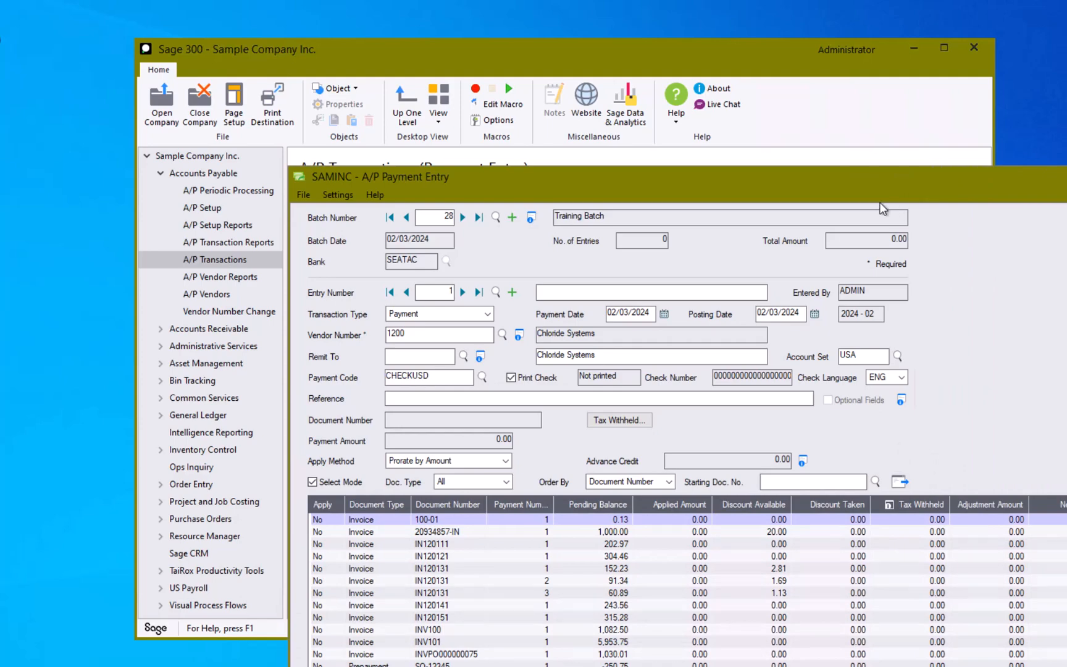
drag(734, 184, 524, 36)
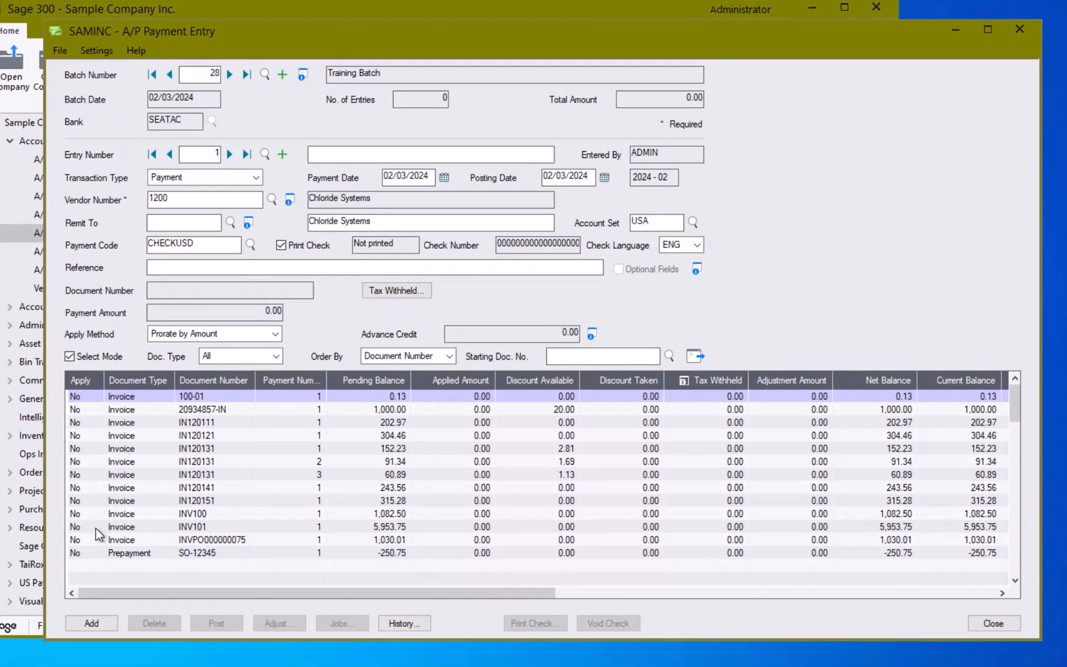
Step: Mark the first five listed invoices to be paid, from 100-01 through payment 1 of IN120131
click(85, 409)
double_click(86, 409)
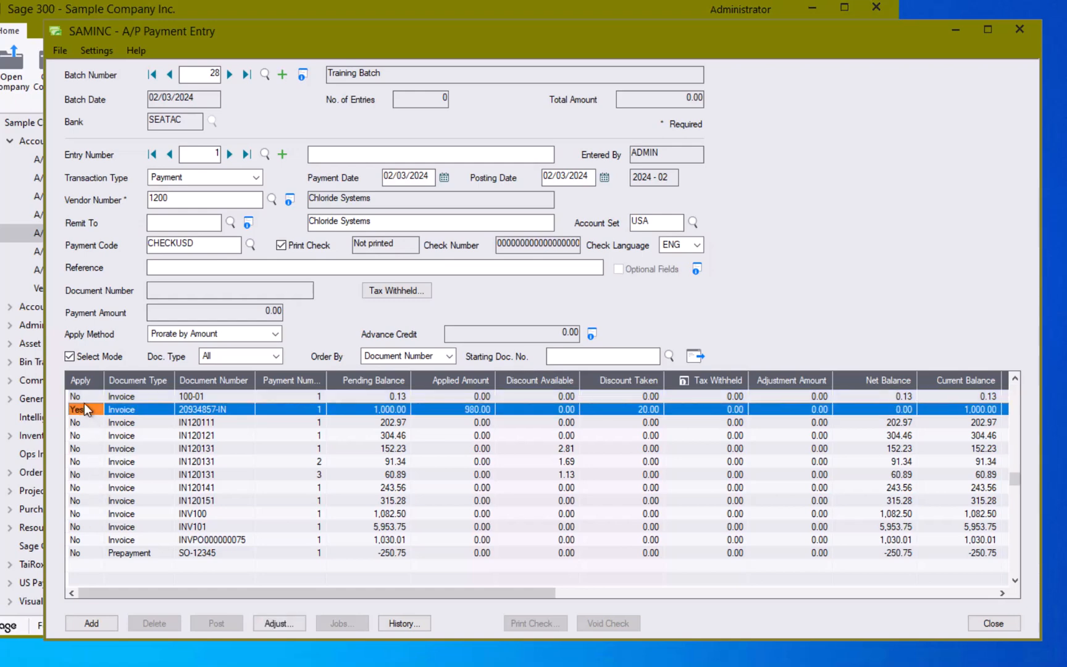
double_click(85, 396)
double_click(86, 421)
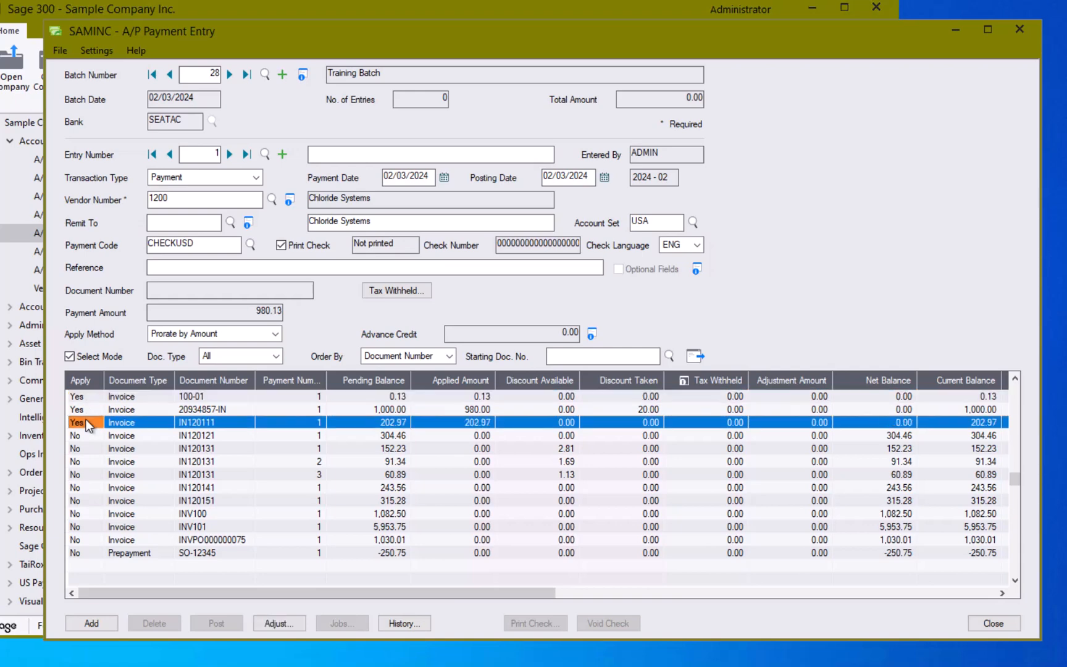
double_click(86, 434)
double_click(85, 443)
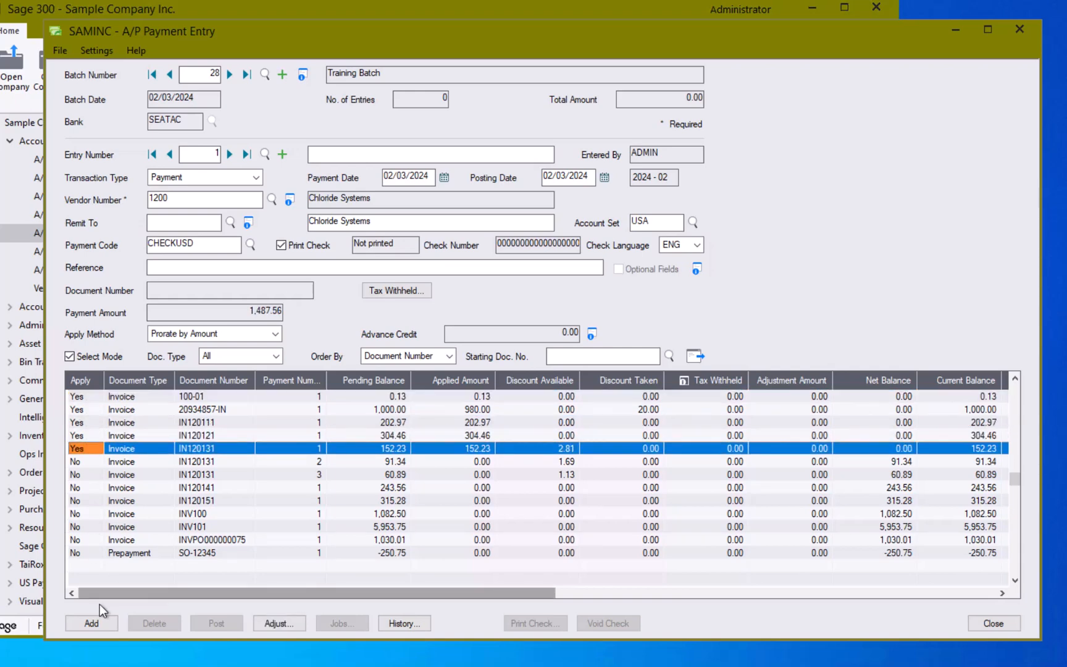
Step: Reduce the applied amount for invoice IN120111 to 100.00, add the payment entry to the batch, and dismiss the warning
click(137, 439)
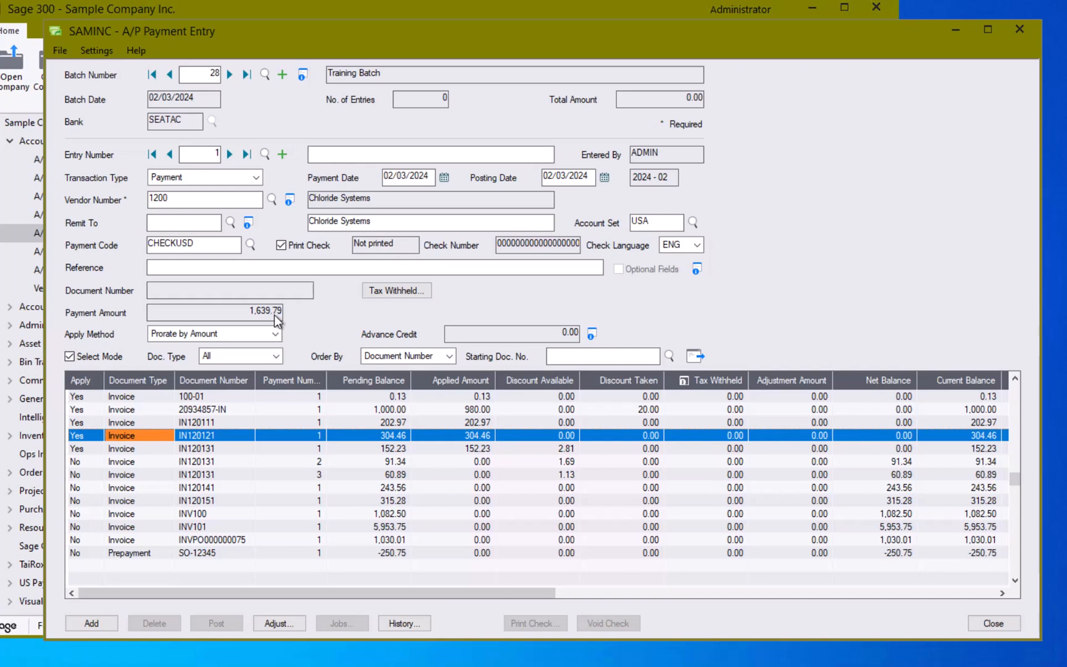
click(374, 410)
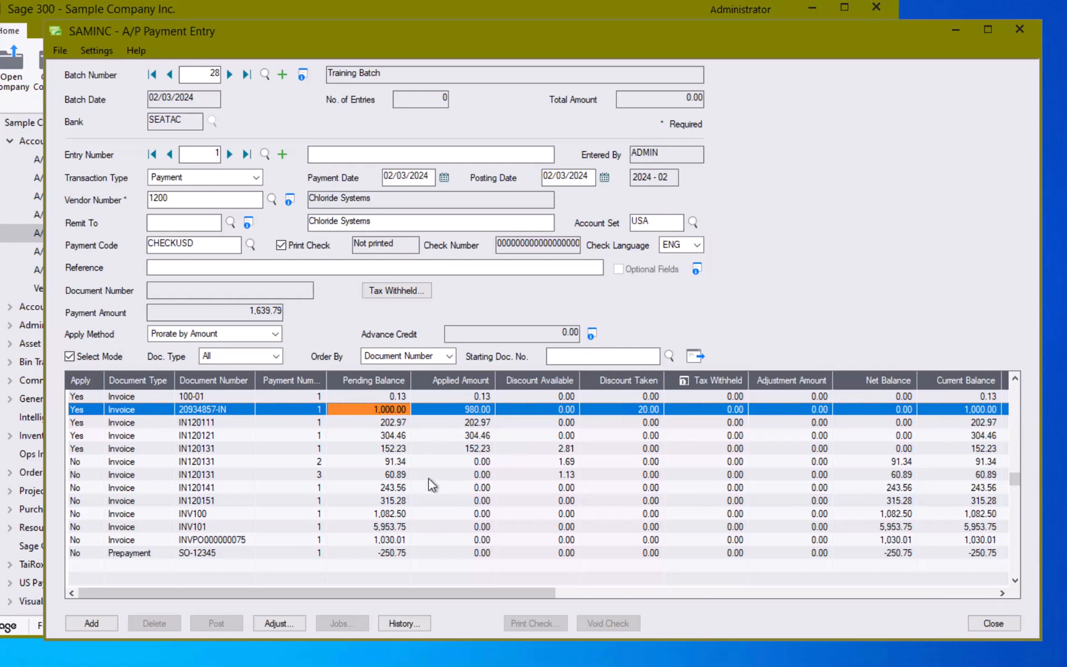
click(451, 422)
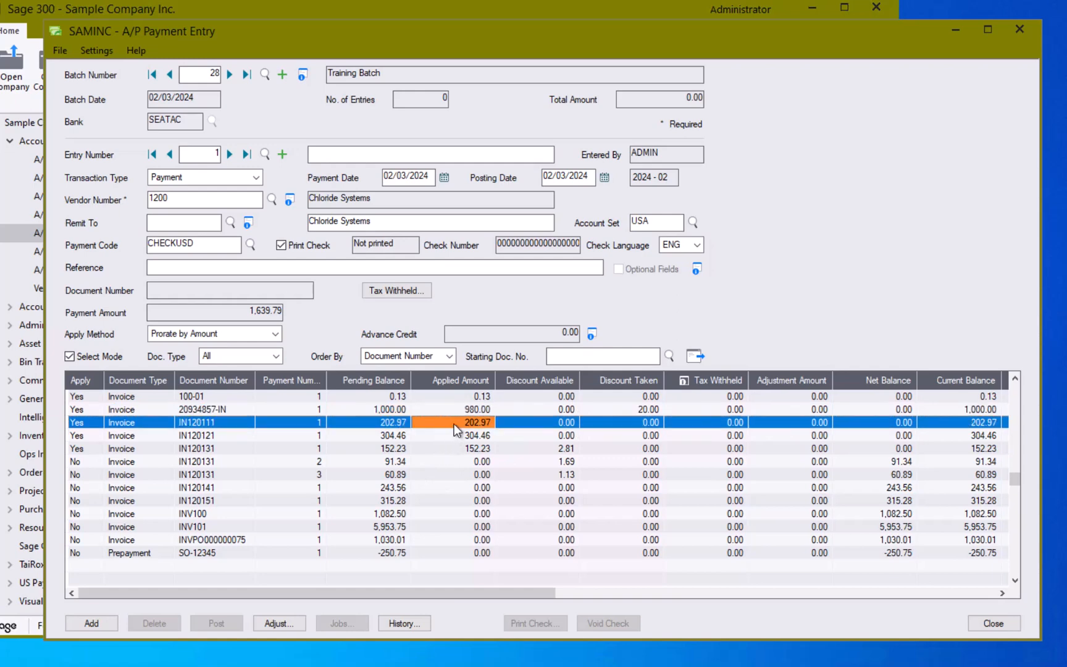
click(453, 424)
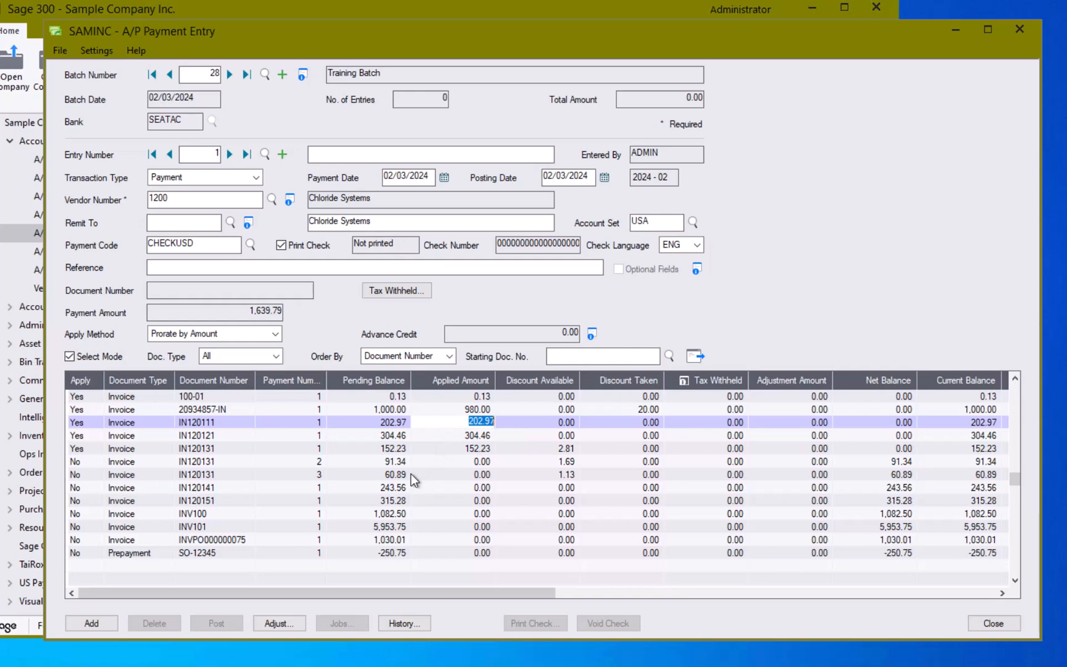
text(100)
key(Down)
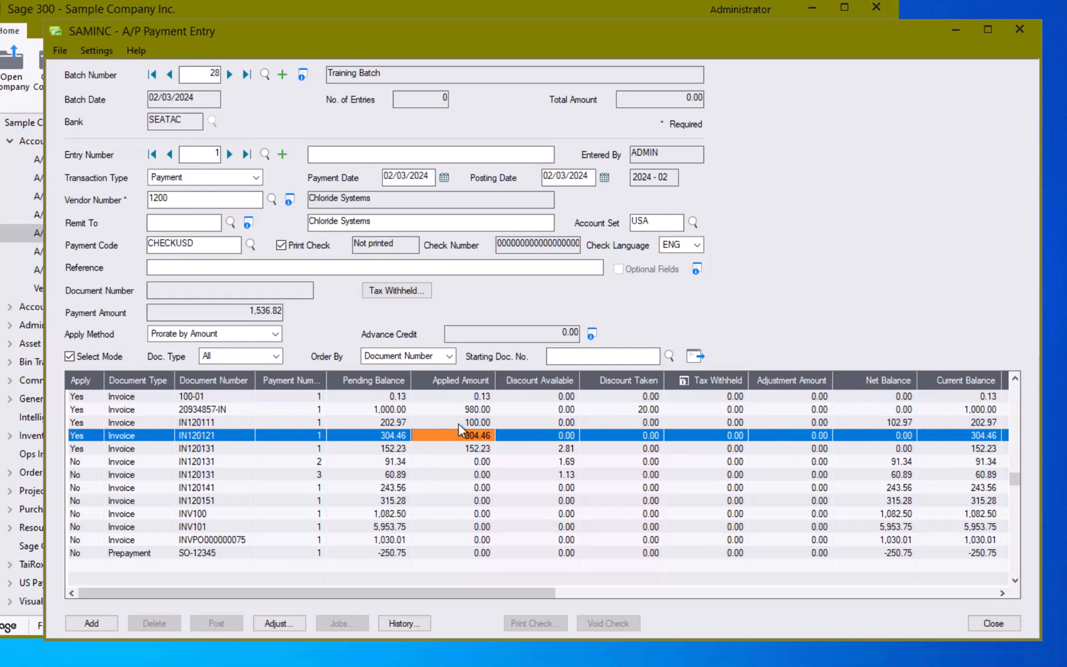
click(458, 424)
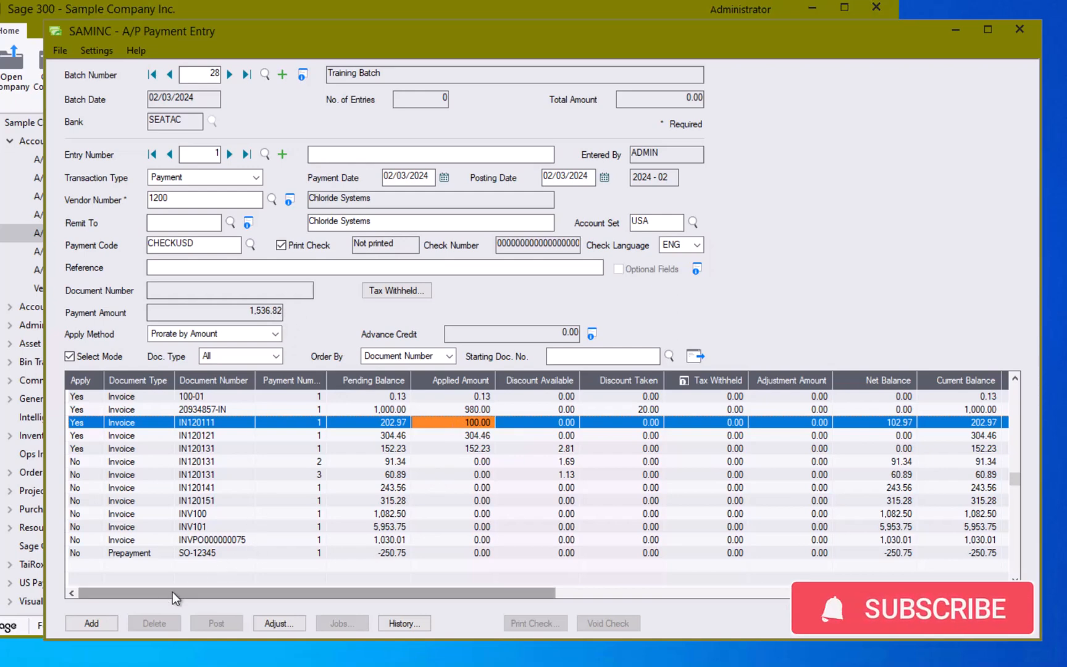
click(102, 620)
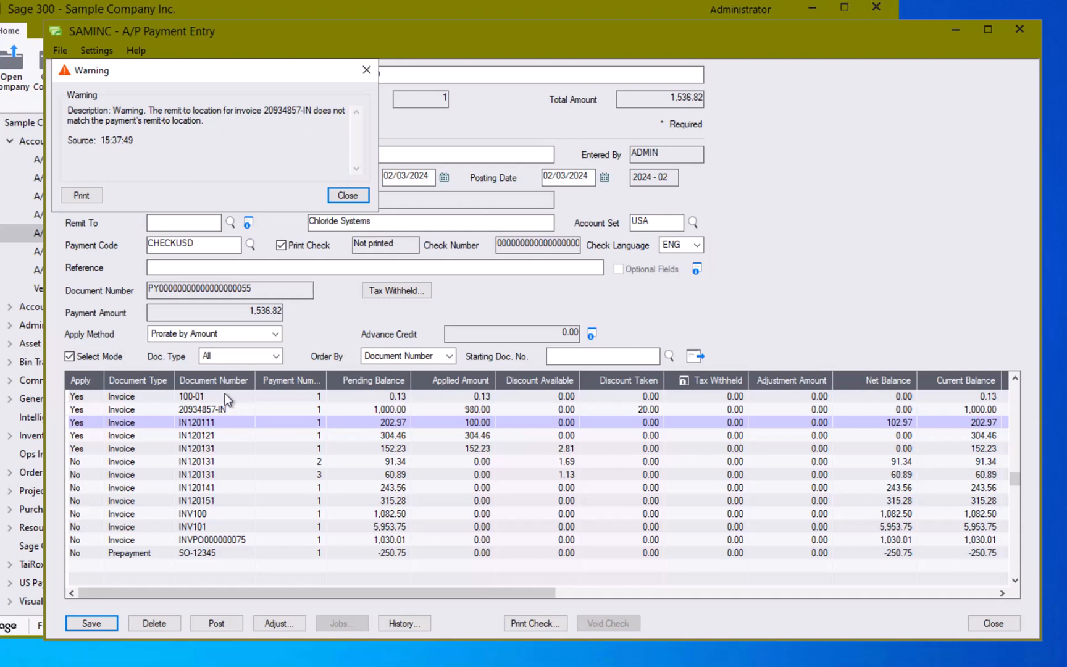
click(347, 195)
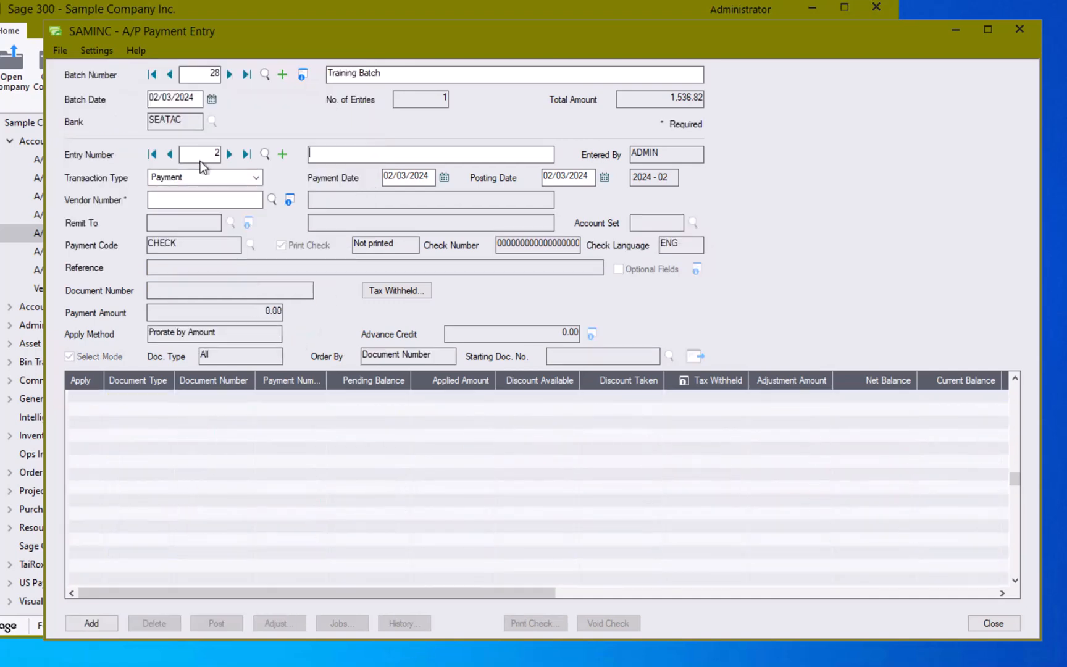
Step: Reopen payment entry 1 in select mode, unapply invoice 20934857-IN, and save the entry
click(177, 155)
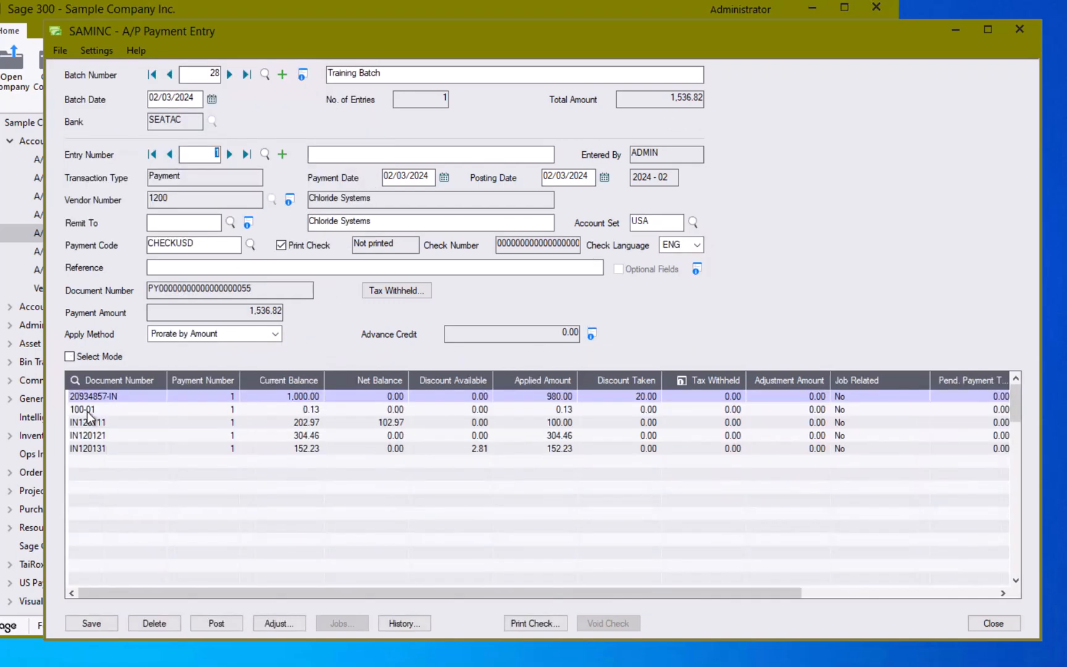
click(78, 357)
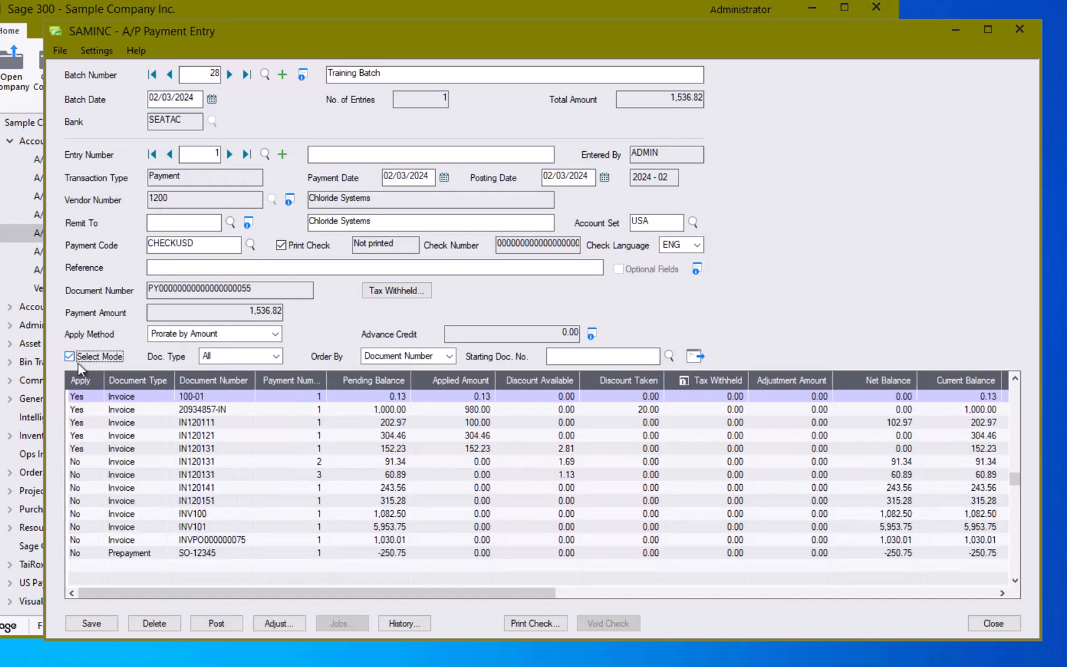
click(84, 411)
double_click(85, 411)
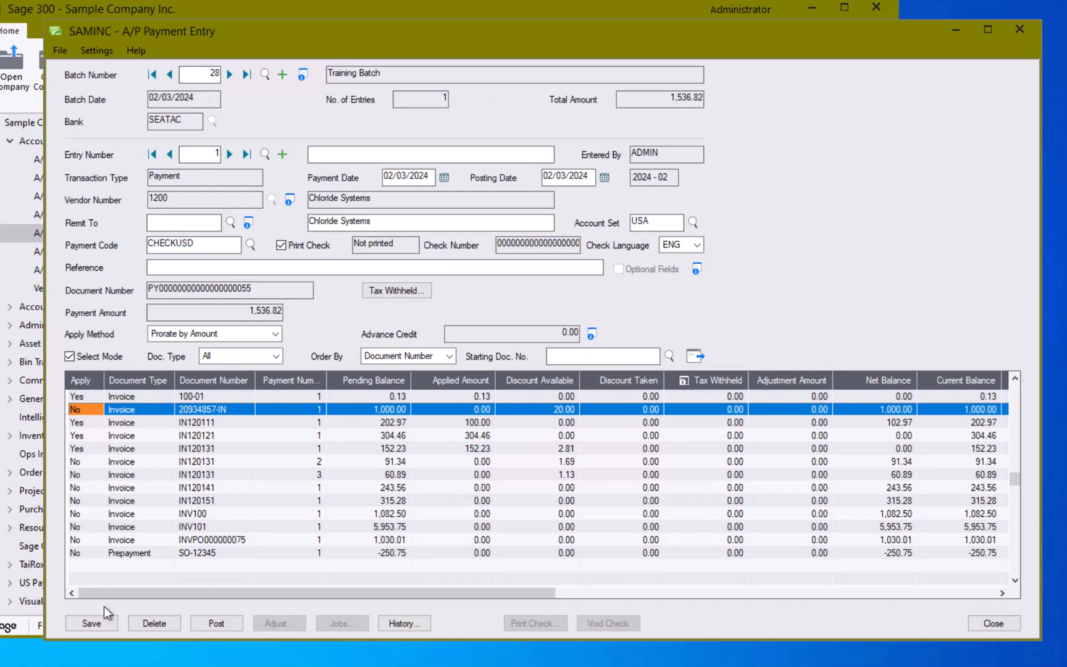
click(183, 423)
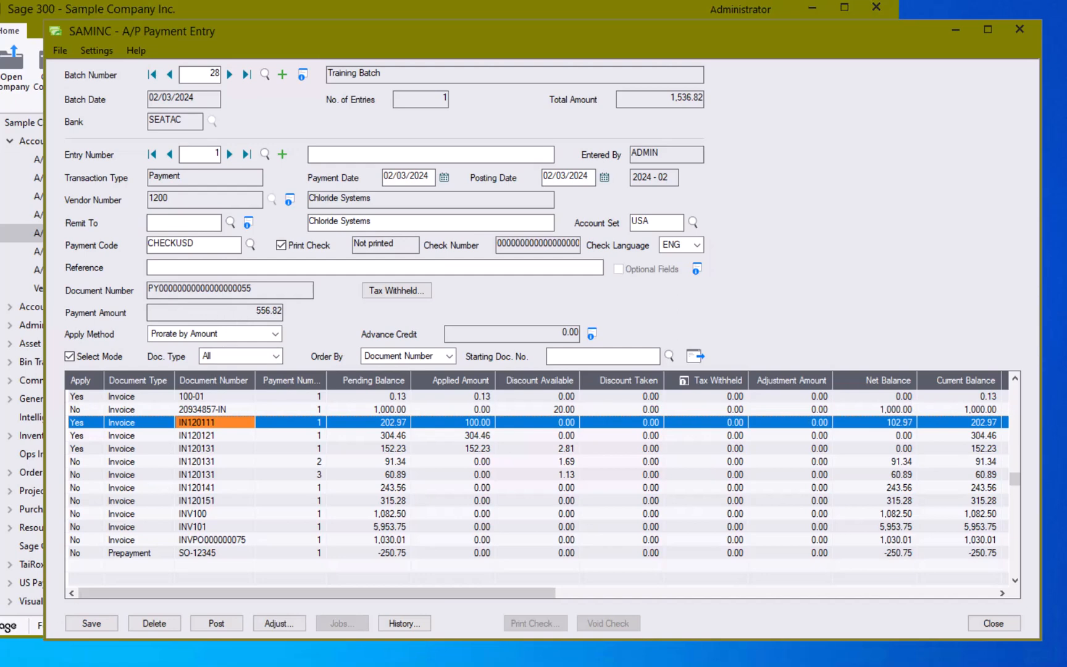
click(91, 623)
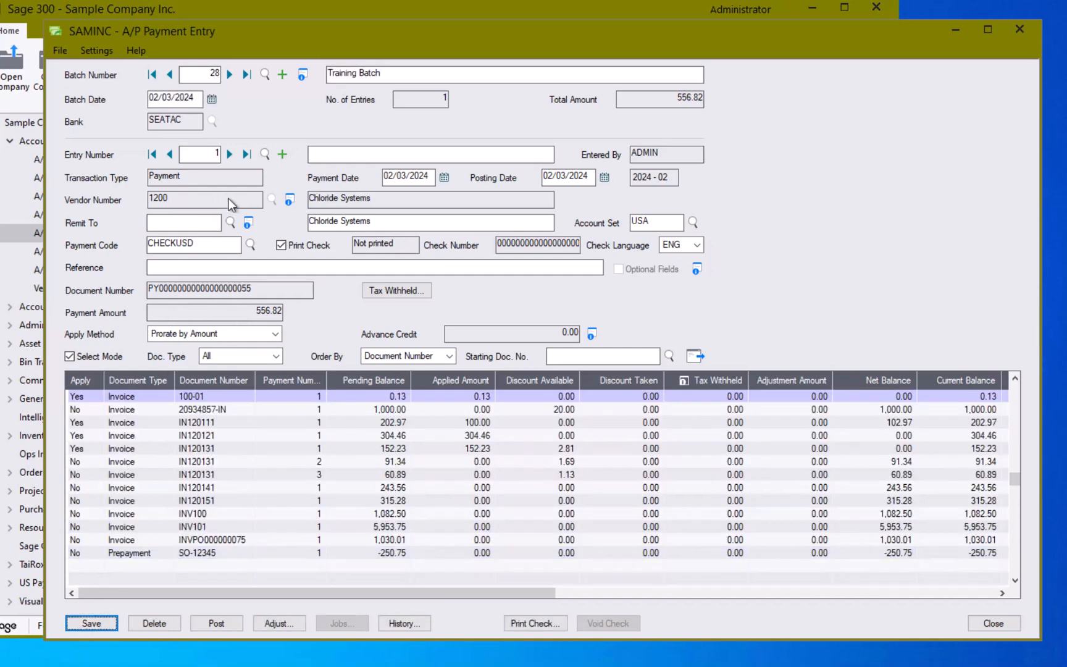
Step: Create a second payment entry in the batch for Chloride Systems and load its open documents
click(283, 154)
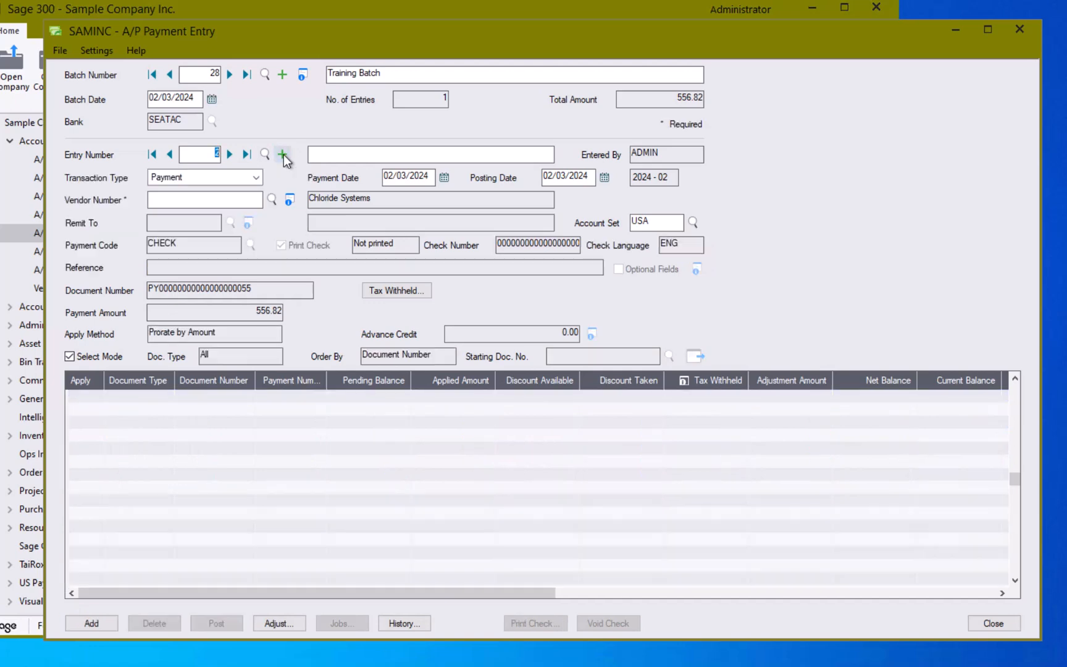
text(12)
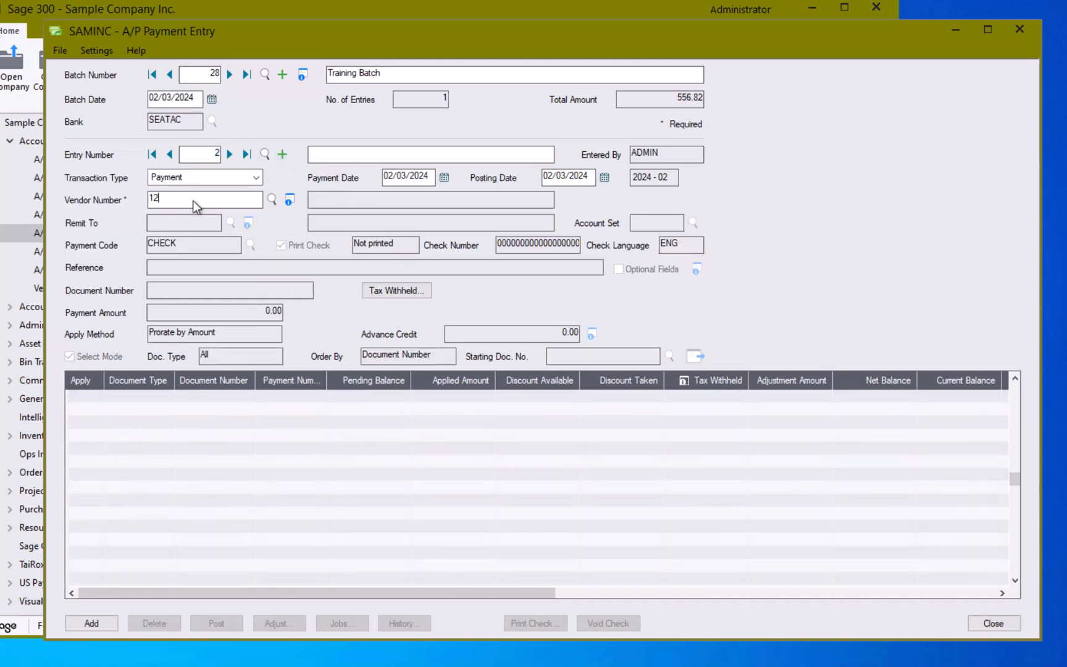
text(00)
key(Tab)
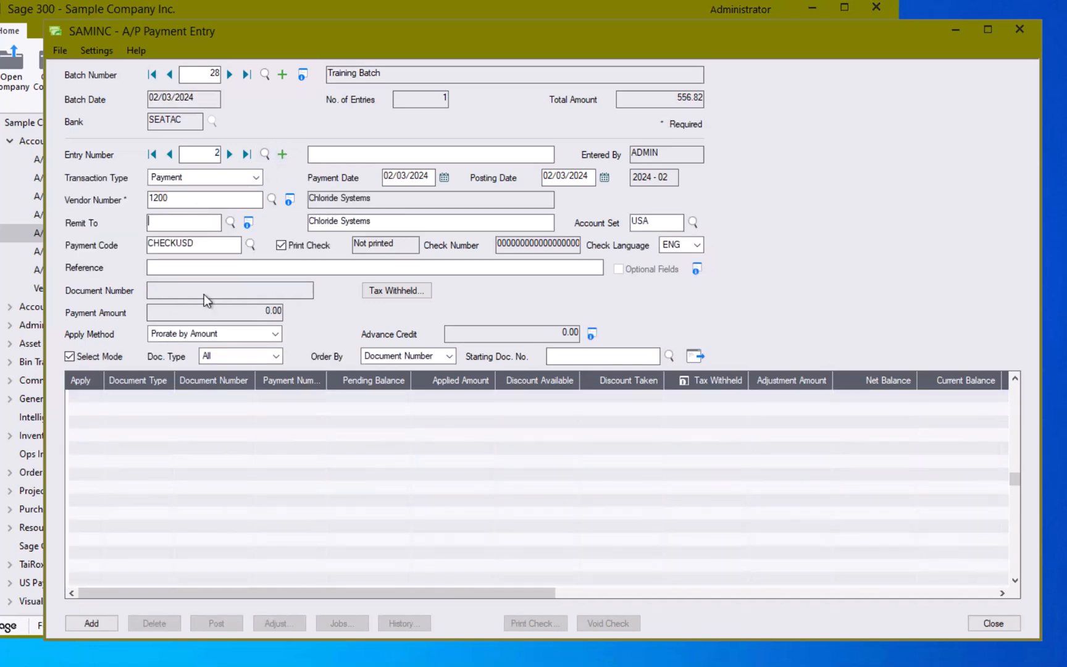
click(692, 358)
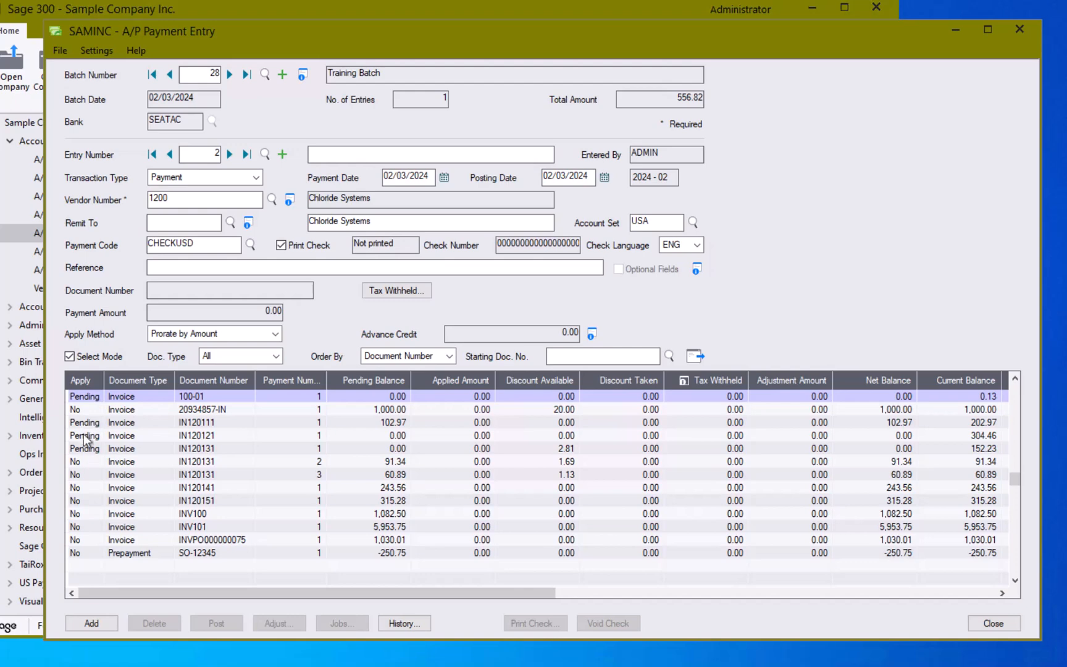
Step: Mark invoice 20934857-IN to be paid in the second payment entry
click(85, 410)
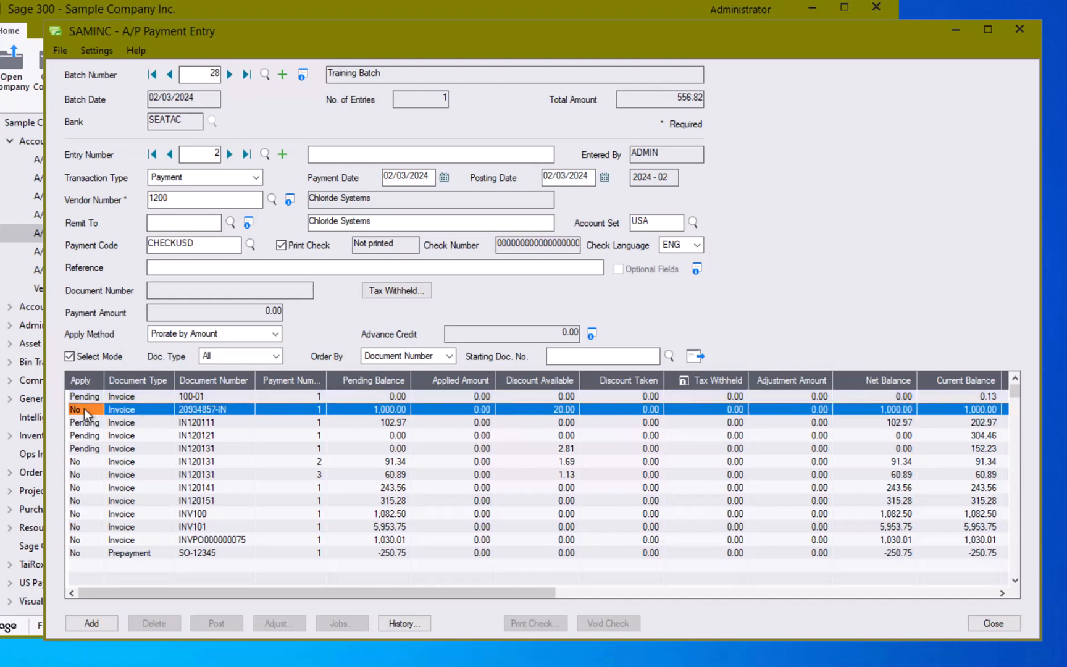
double_click(85, 410)
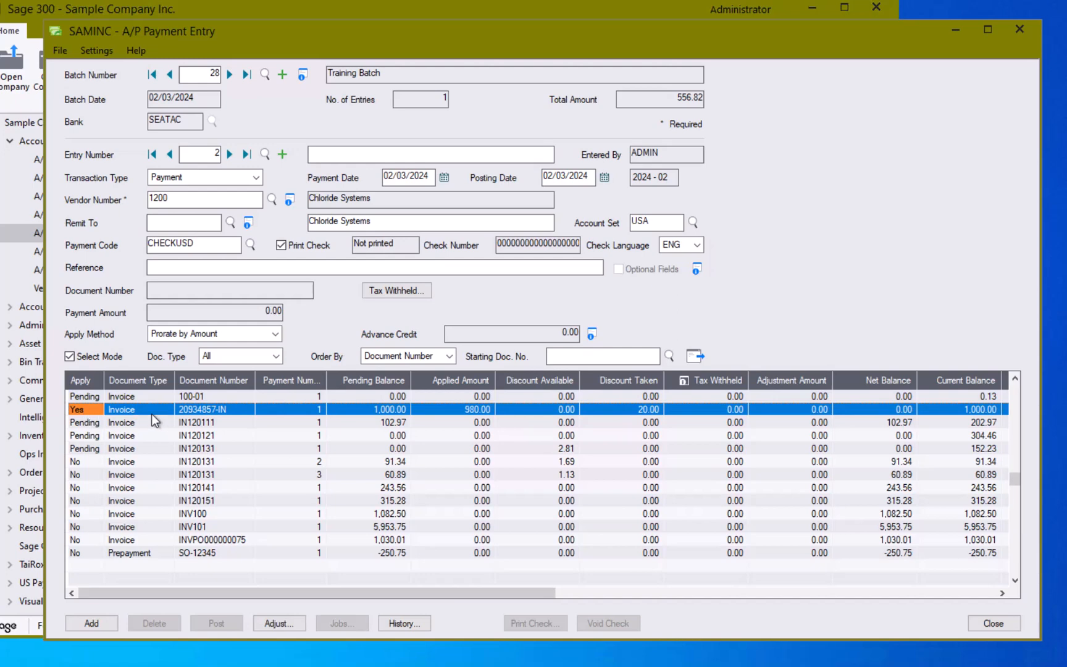
key(Tab)
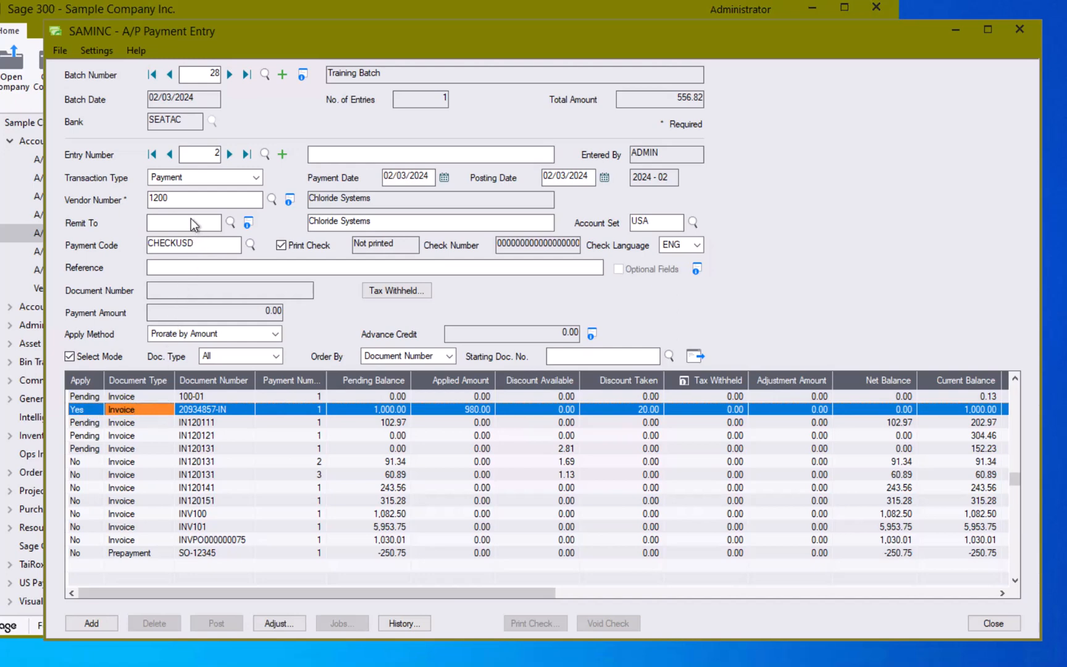
Step: Choose POBOX as the second entry's remit-to location and add the entry to the batch
click(191, 221)
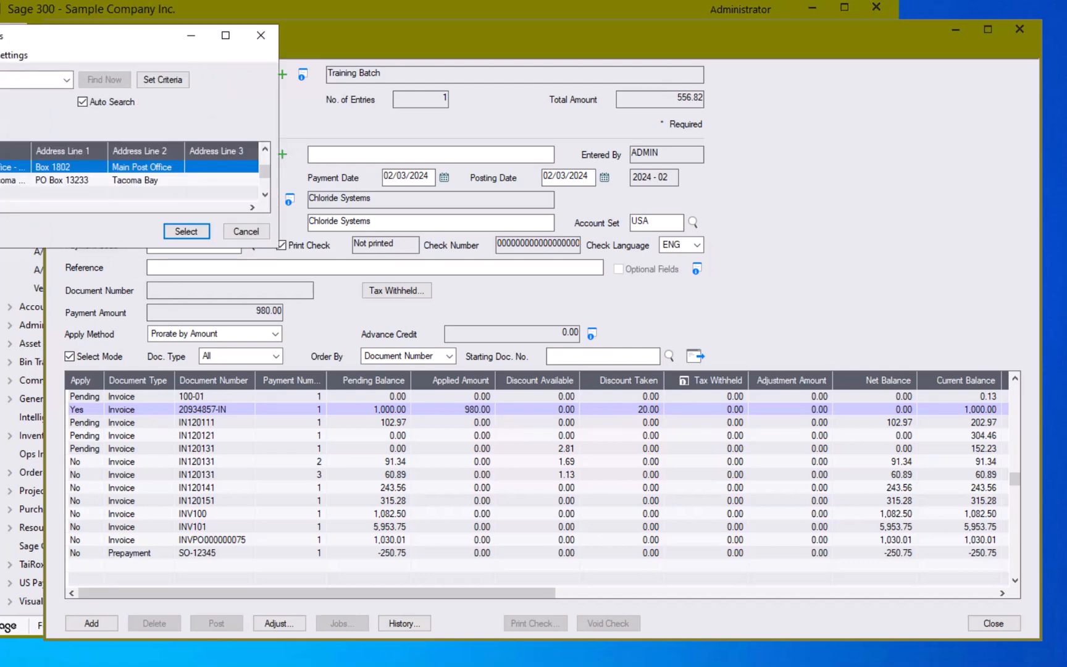
key(Return)
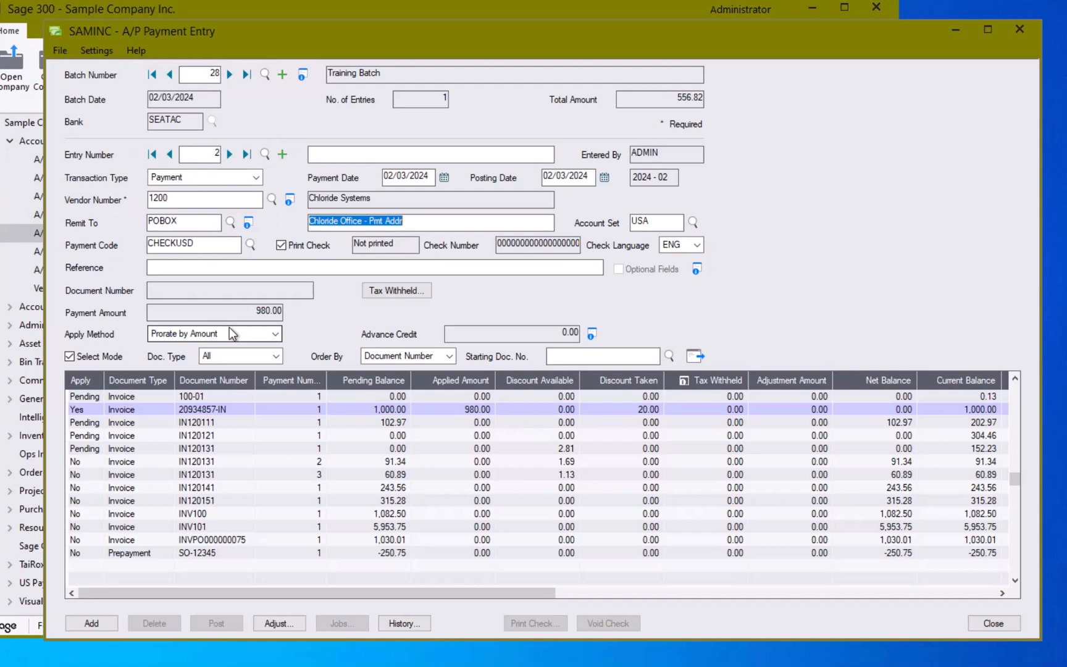
click(98, 625)
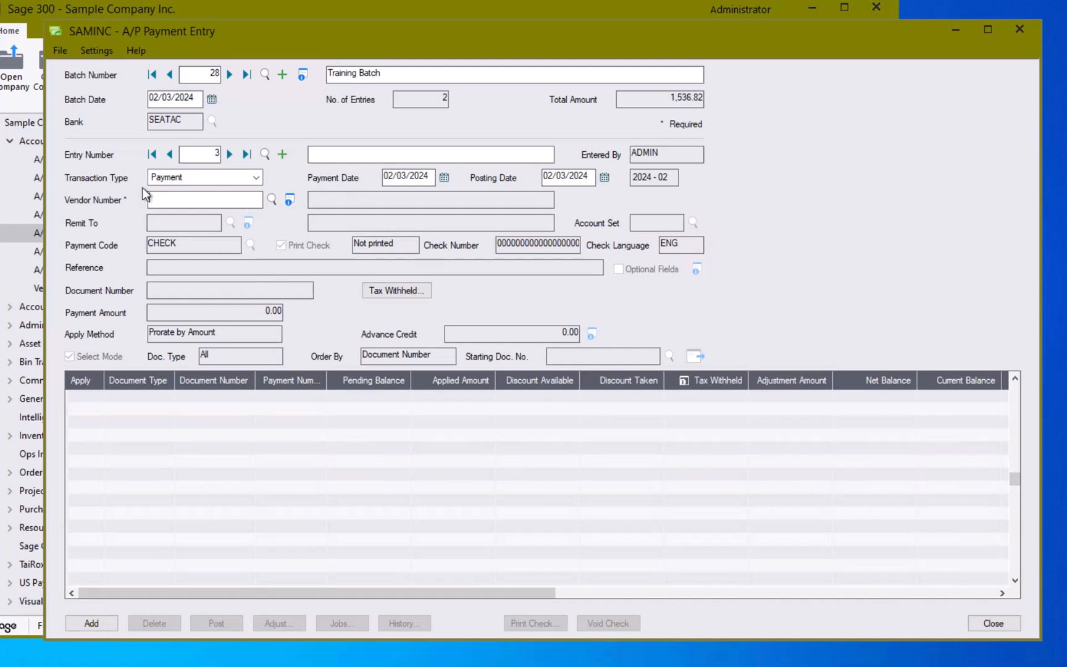
Step: Return to payment entry 2 and examine the address details of its POBOX remit-to location
click(166, 155)
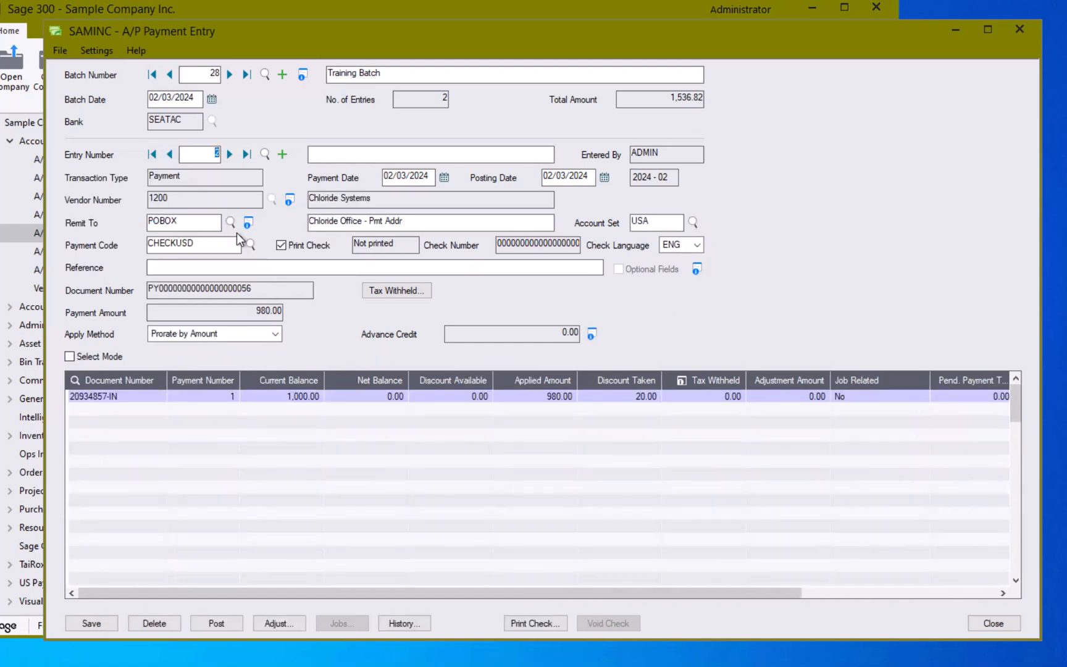
click(245, 224)
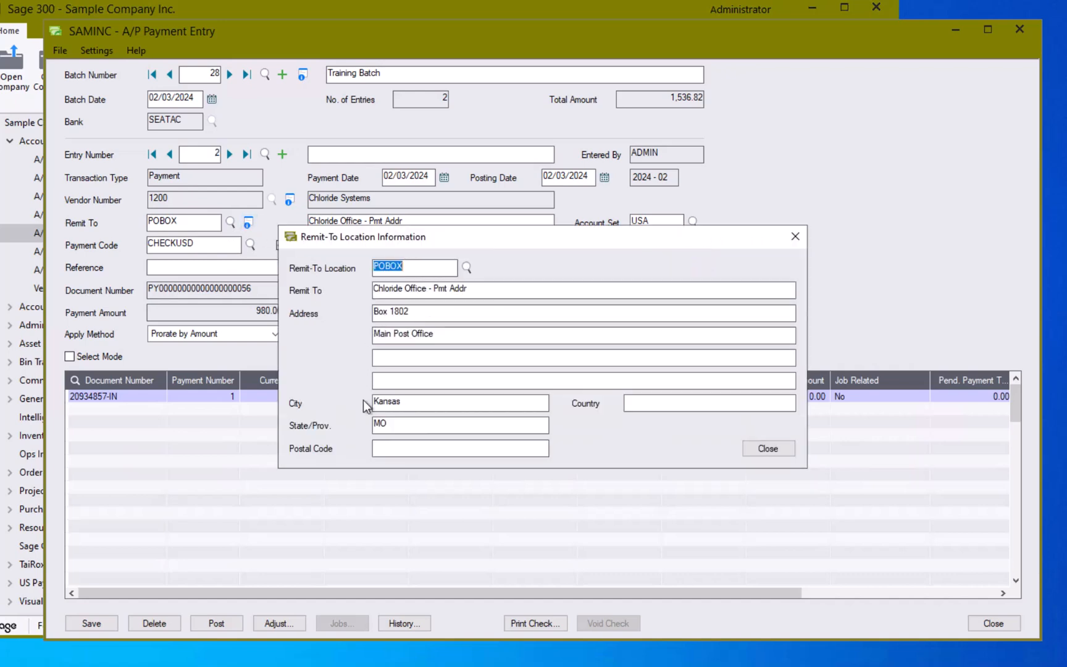
click(766, 450)
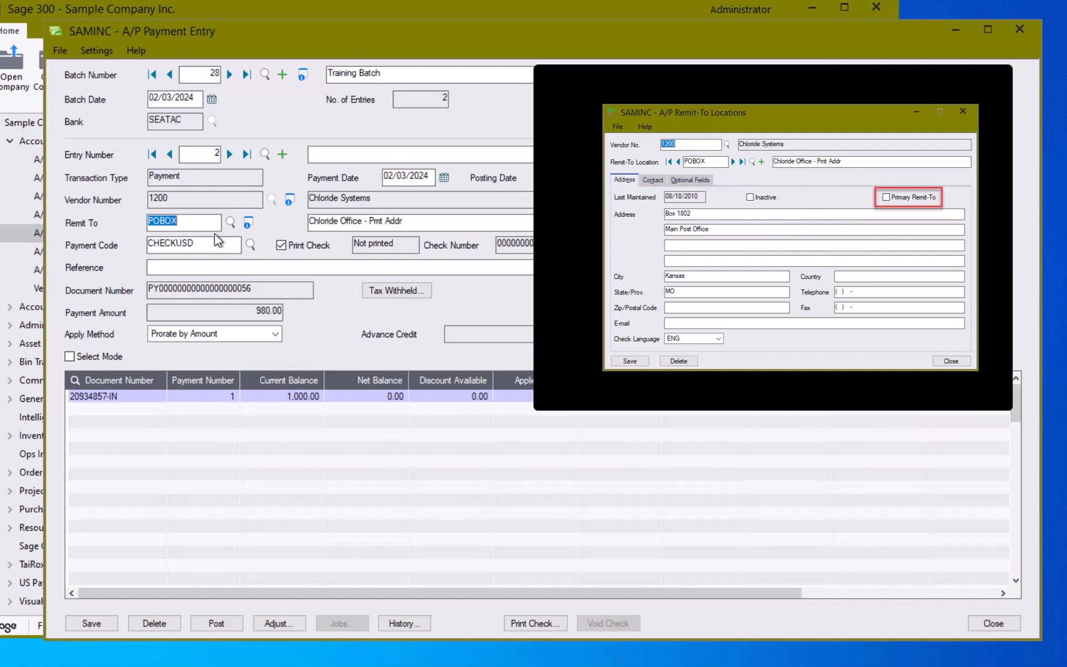
Step: Start a third entry in the batch and set its transaction type to Prepayment
click(282, 154)
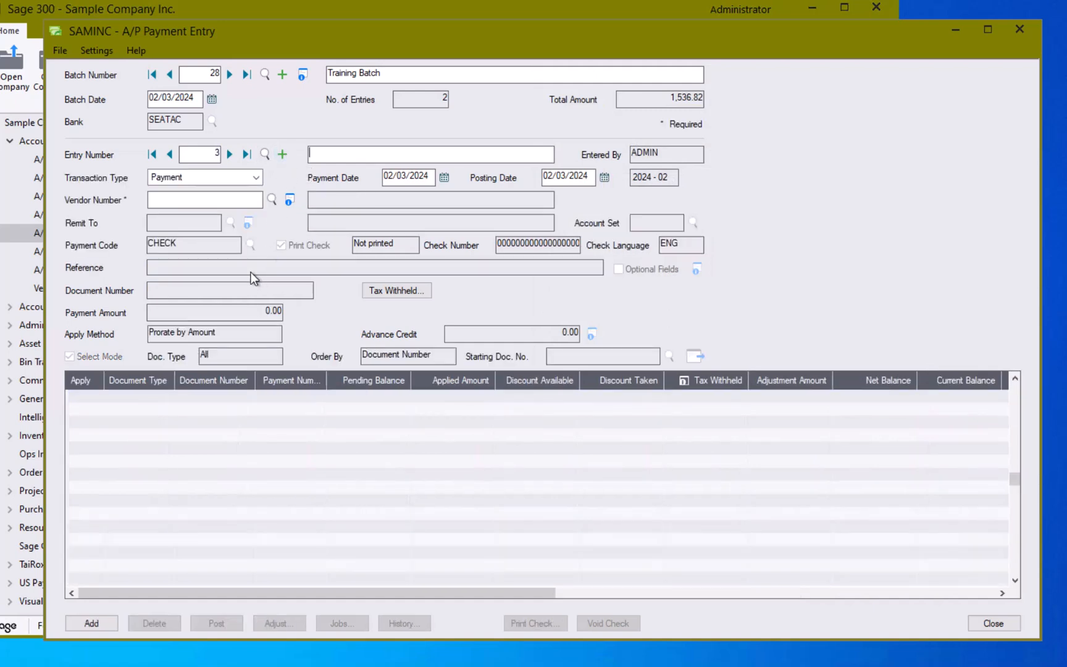
click(256, 179)
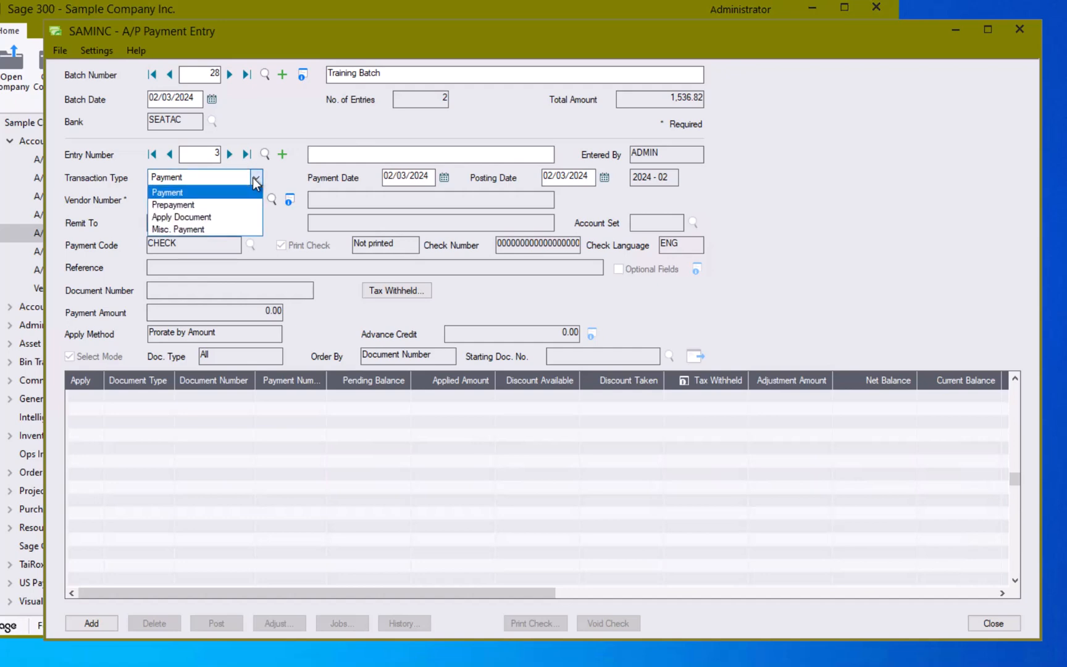
click(225, 206)
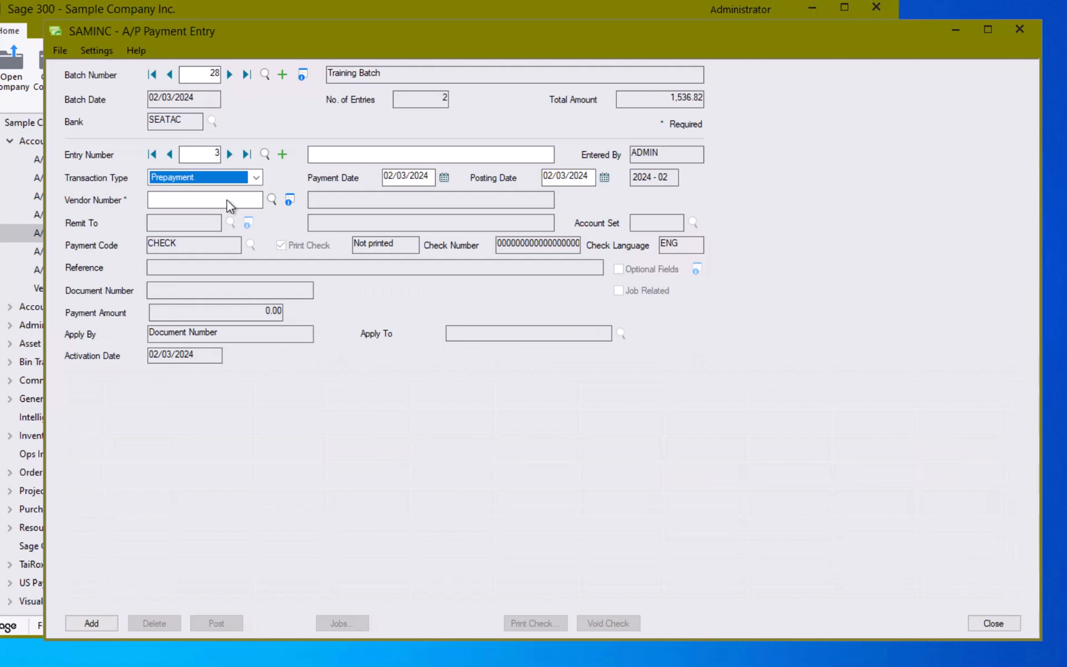
Step: Look up the vendors in the enlarged finder and select Modern Design Ltd. for the prepayment
click(227, 200)
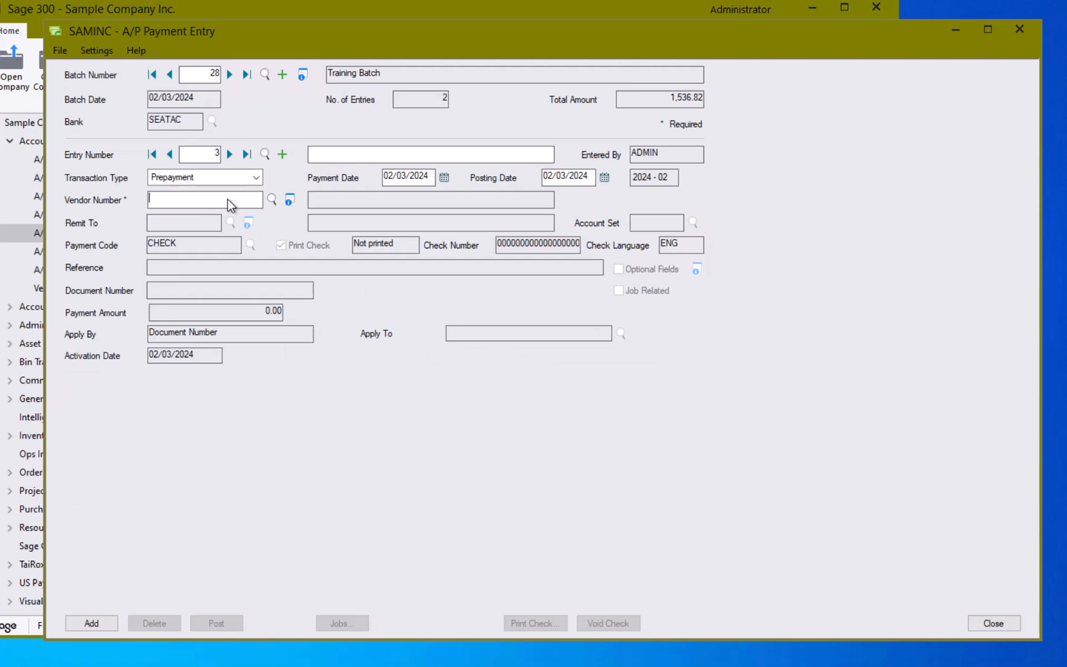
click(272, 201)
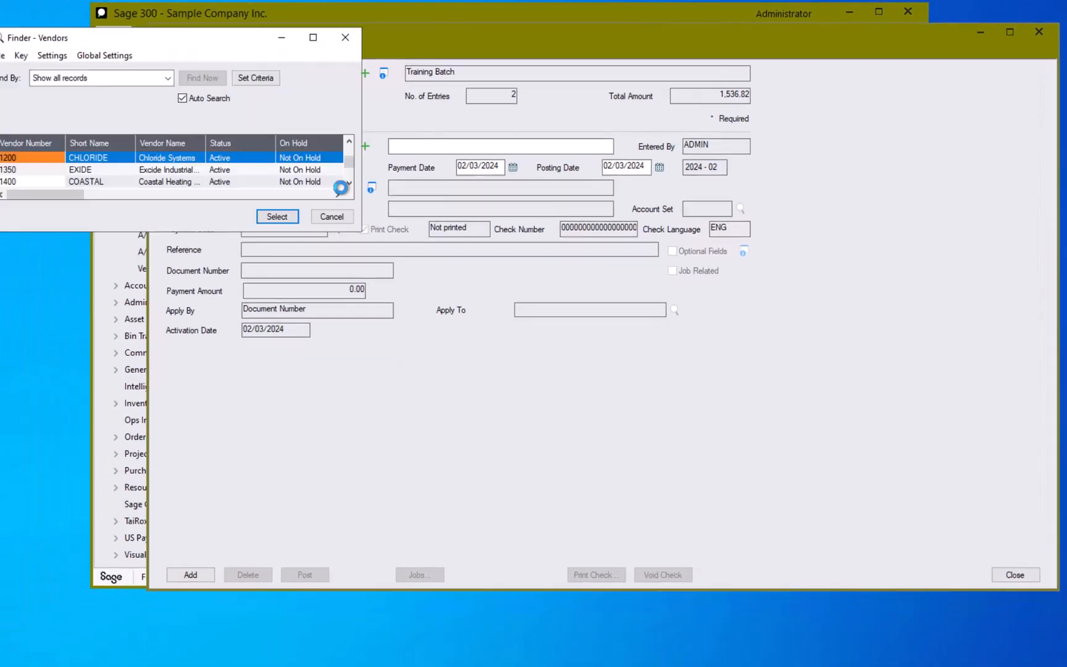
drag(121, 229, 101, 609)
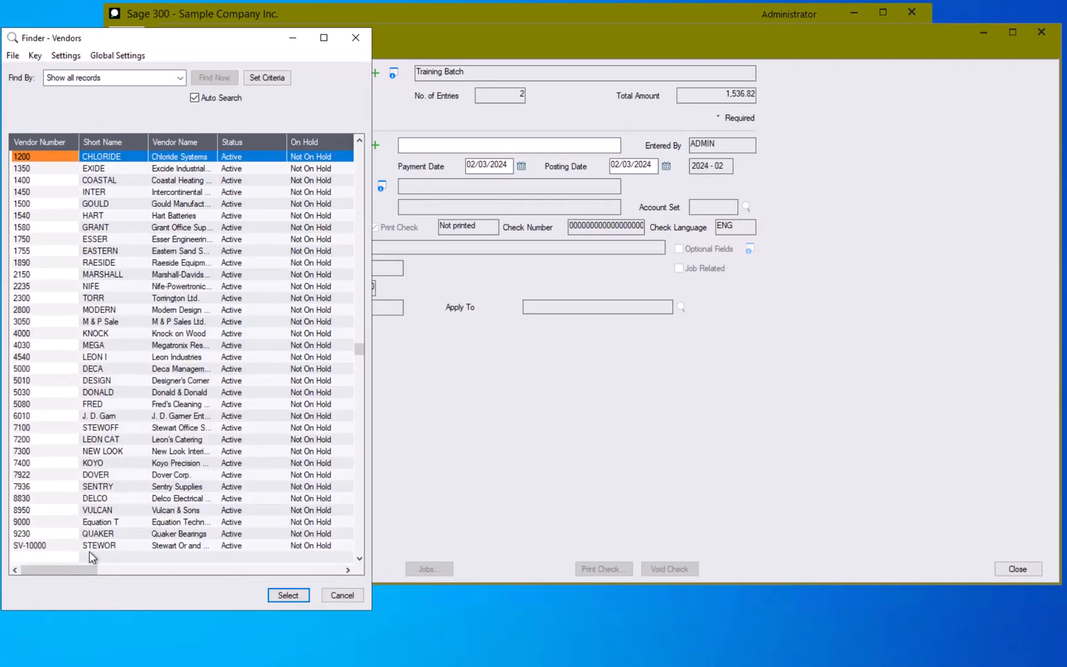
double_click(131, 315)
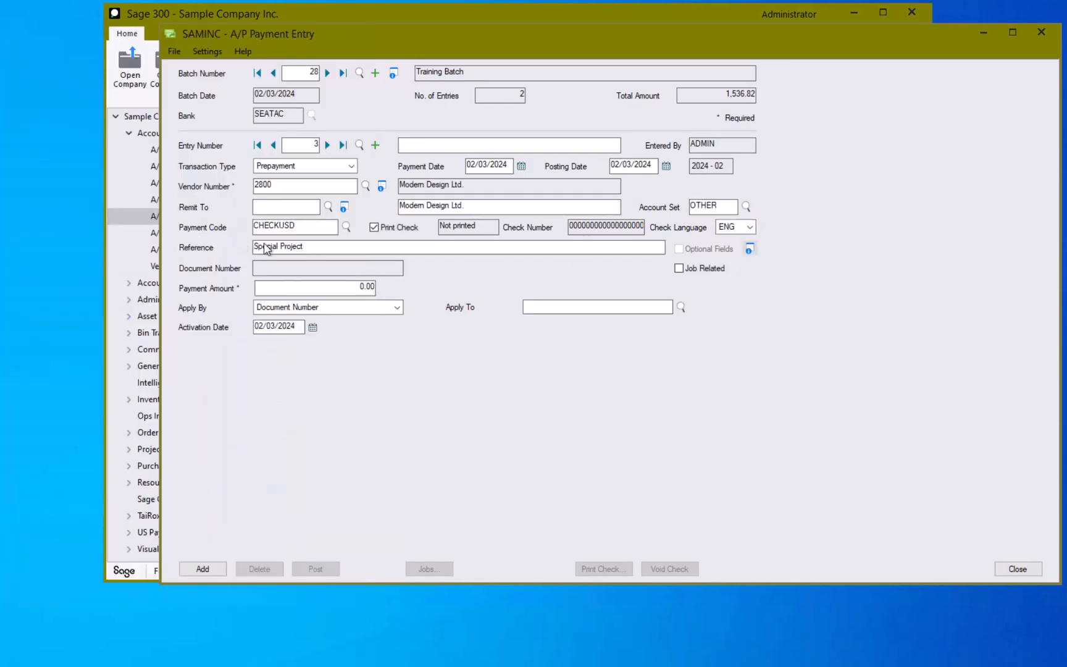
Step: Set the prepayment's payment amount to 5,000.00
click(312, 289)
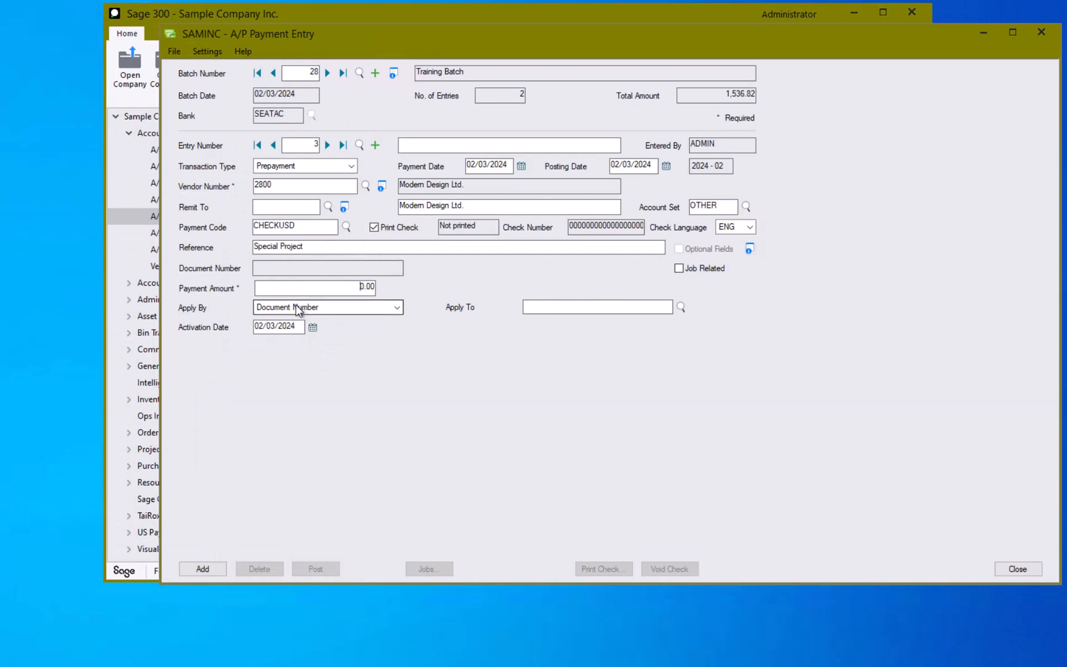
text(5,00)
key(Tab)
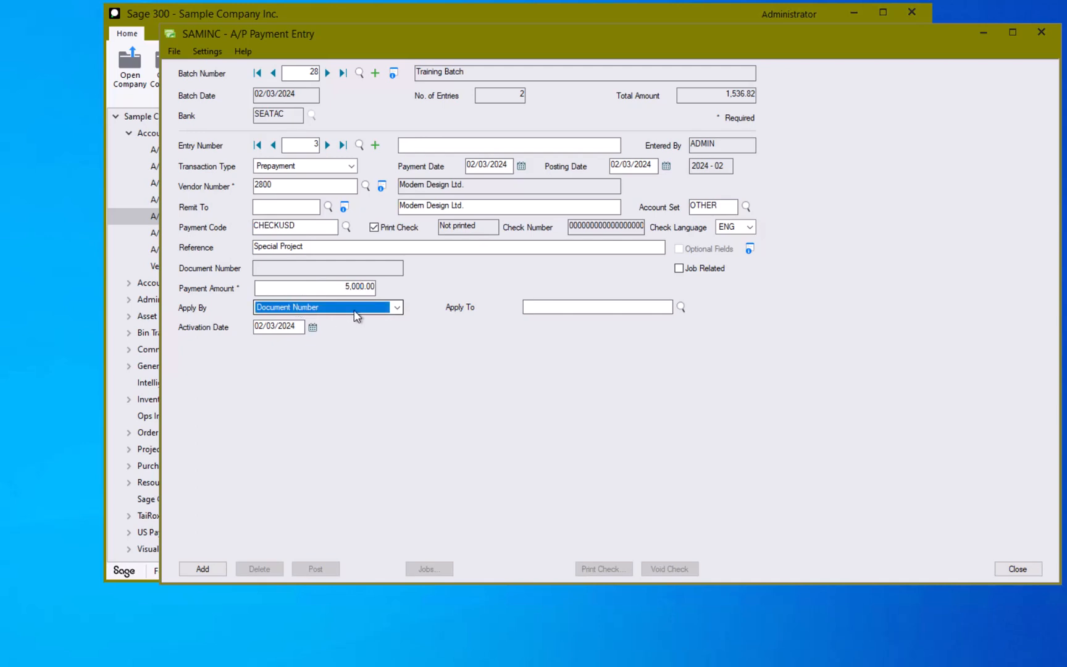
Step: Review the prepayment's Apply By options and look up the vendor's existing documents available to apply it to
click(334, 307)
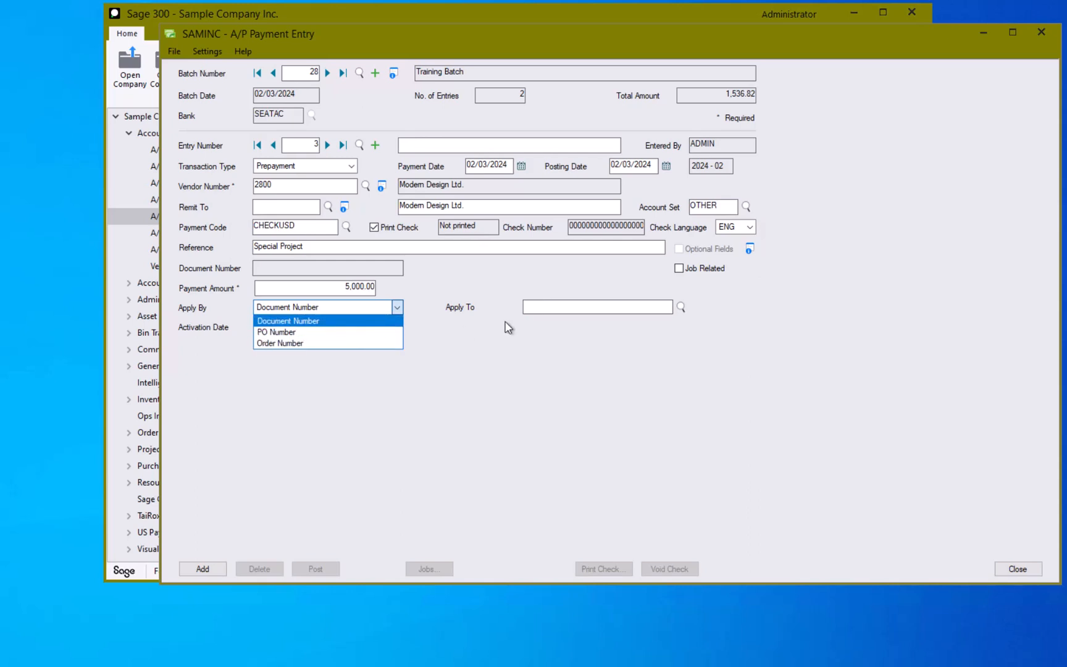
click(559, 309)
click(553, 309)
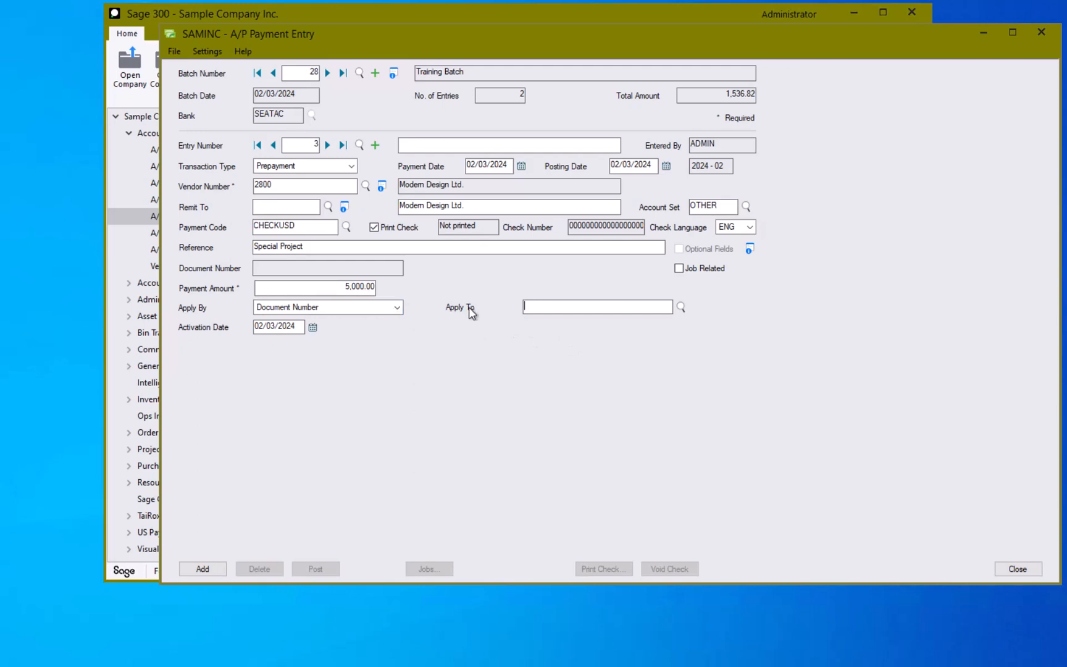
click(682, 307)
drag(68, 232, 68, 565)
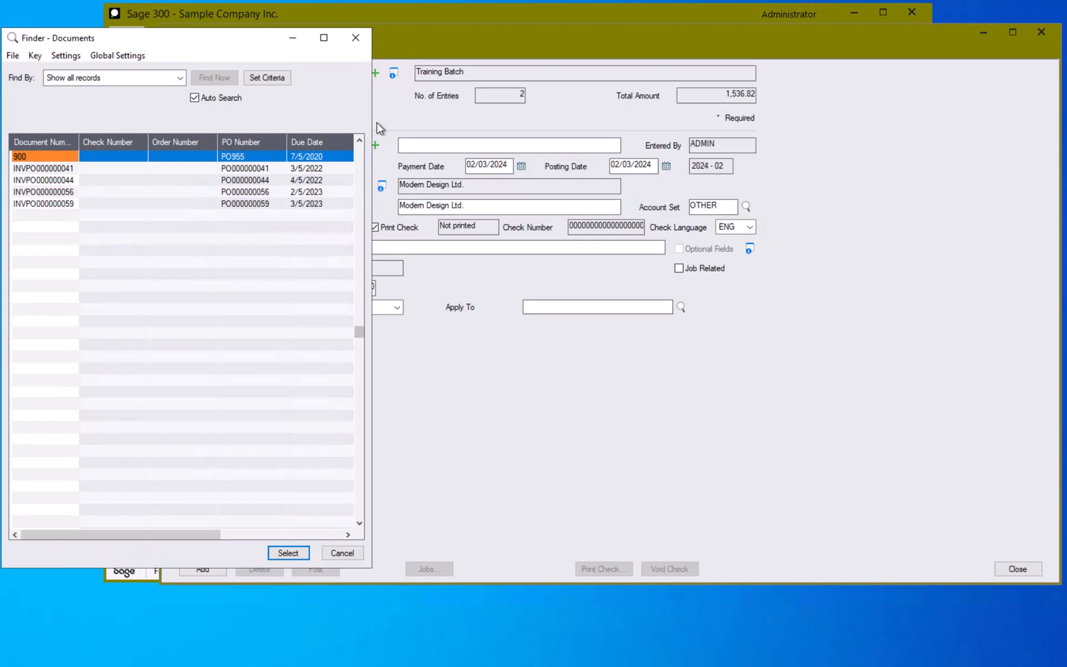
drag(373, 126, 533, 125)
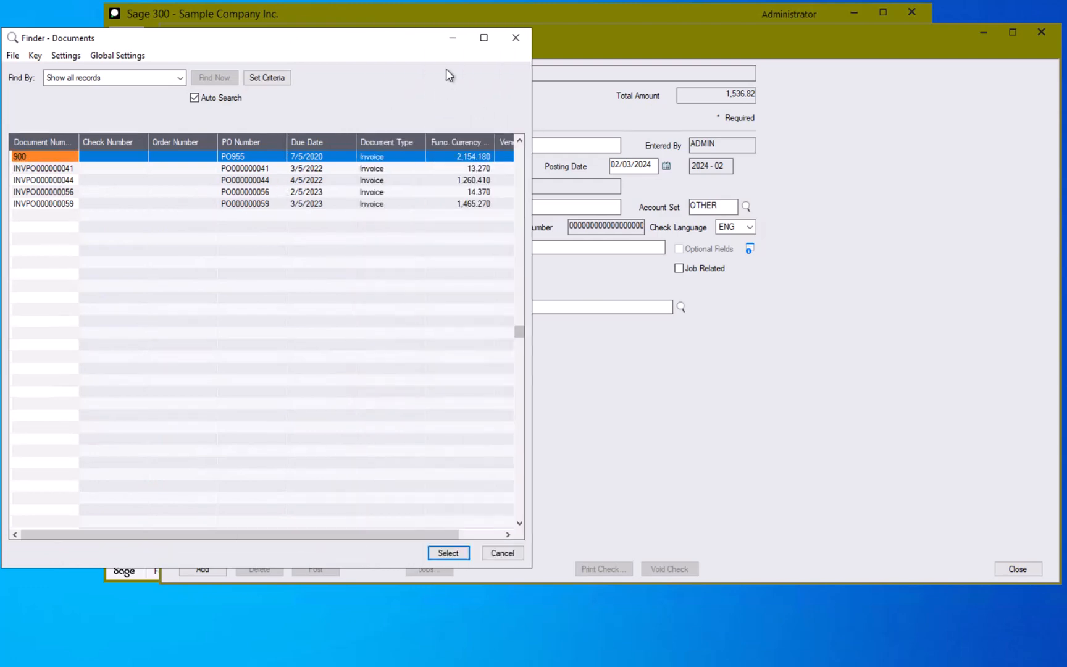
click(515, 37)
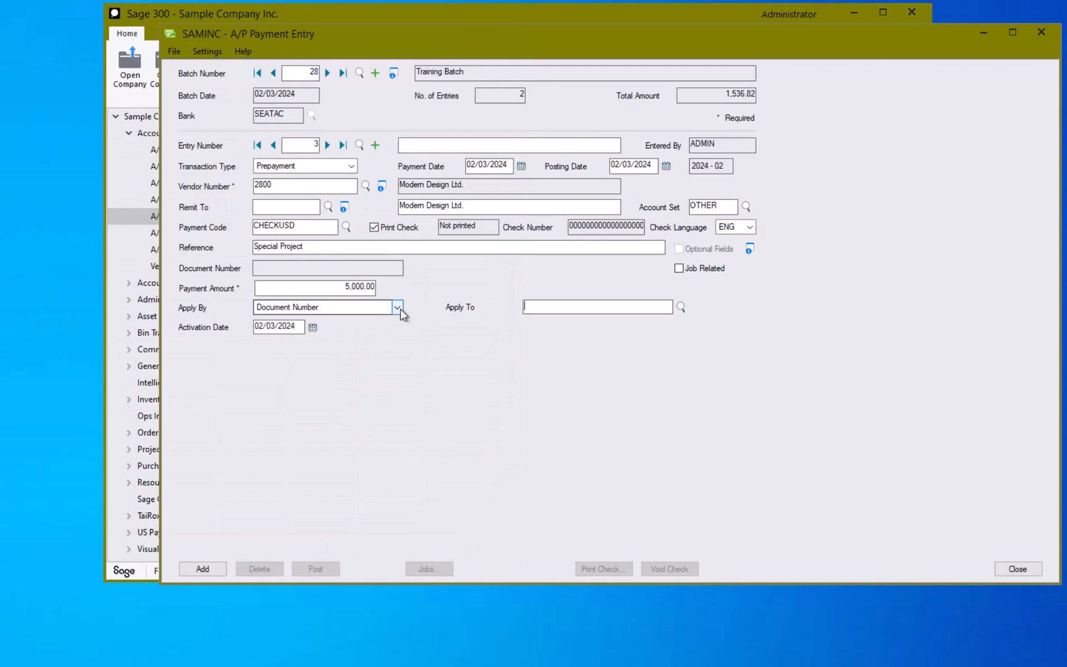
Step: Apply the prepayment by PO Number to purchase order PO000000067 and add the entry to the batch
click(398, 308)
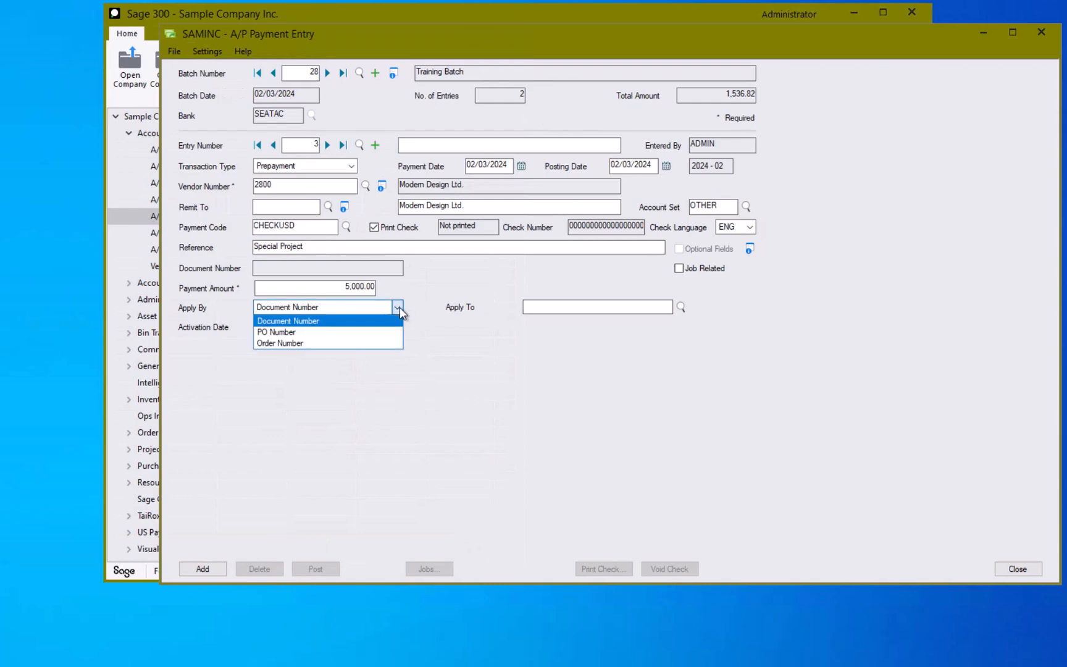
click(363, 336)
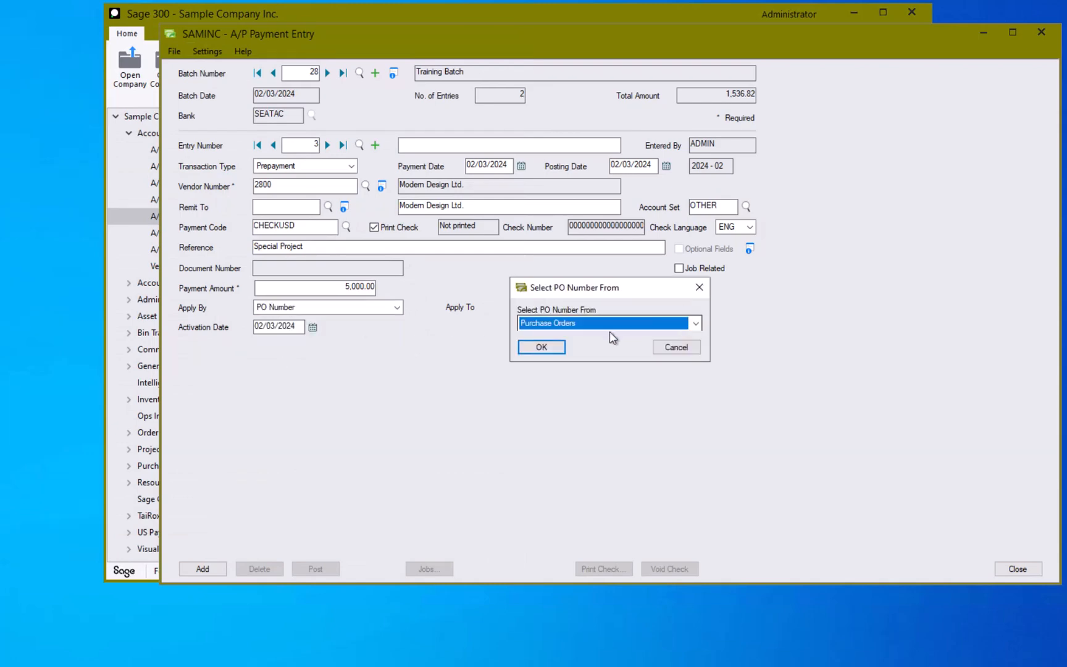
click(555, 349)
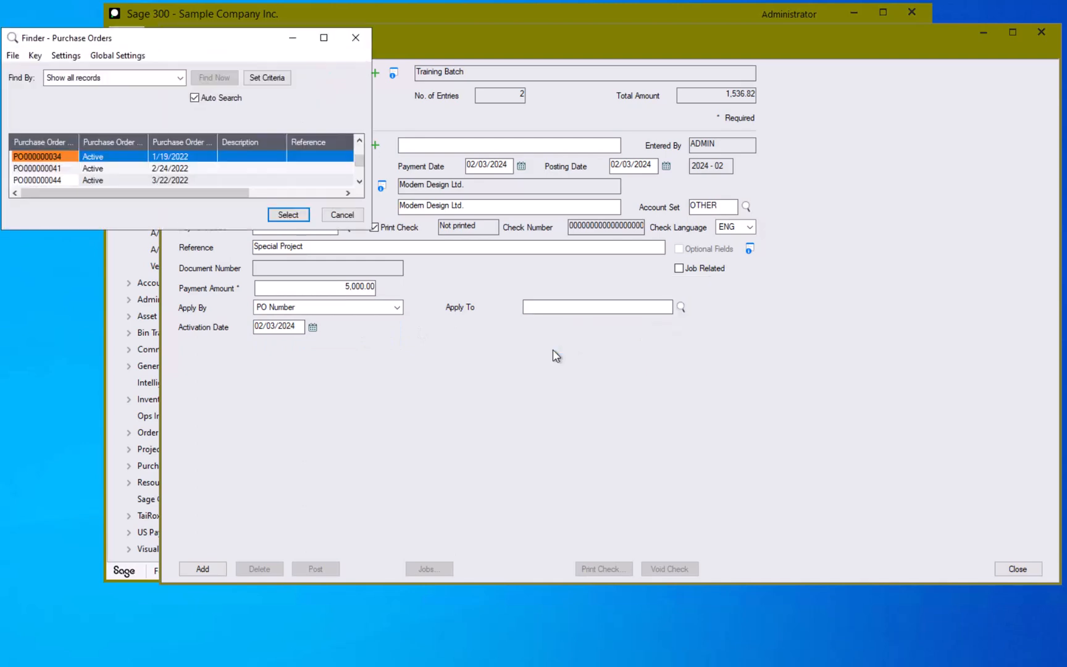
drag(371, 231, 959, 601)
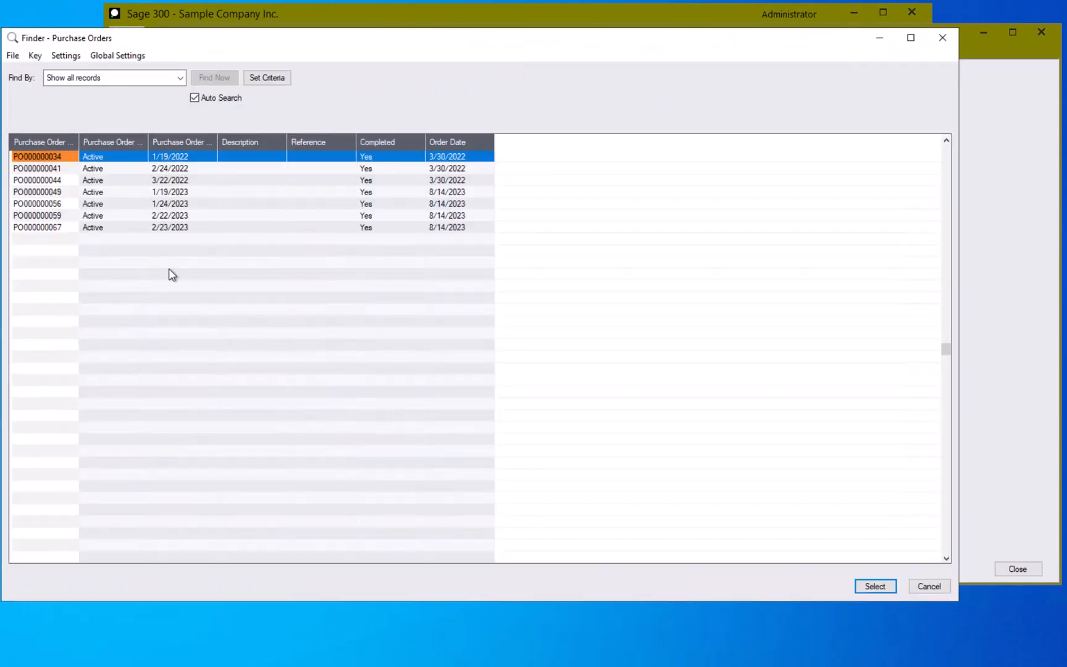
click(30, 228)
double_click(30, 228)
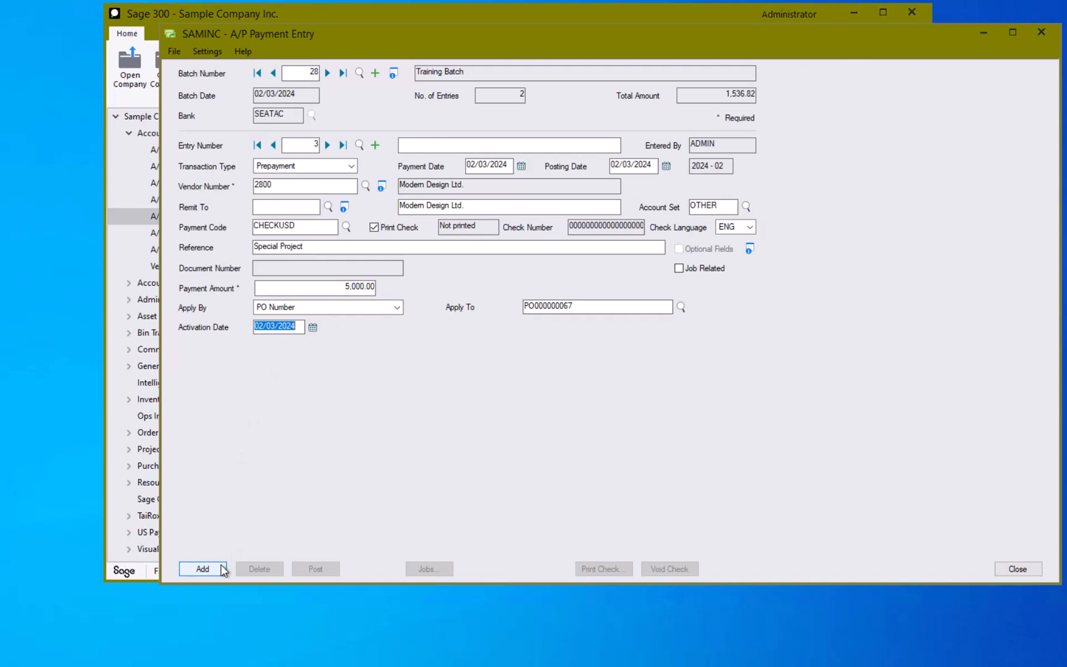
click(202, 568)
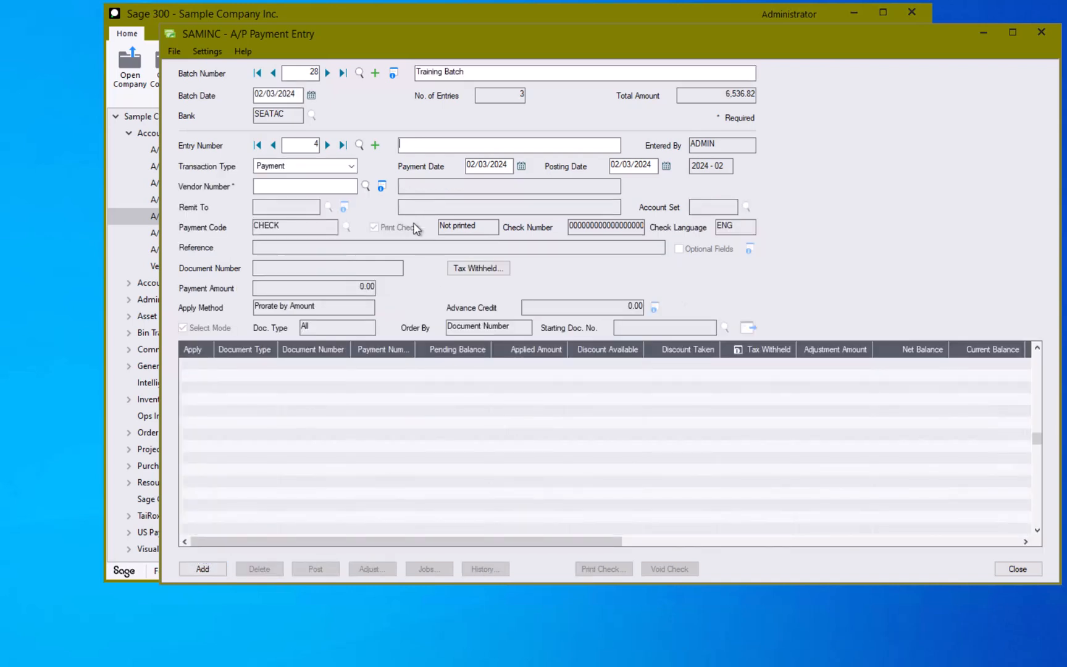
Step: Set the fourth entry's transaction type to Misc. Payment and look through the vendor list without selecting a vendor
click(352, 165)
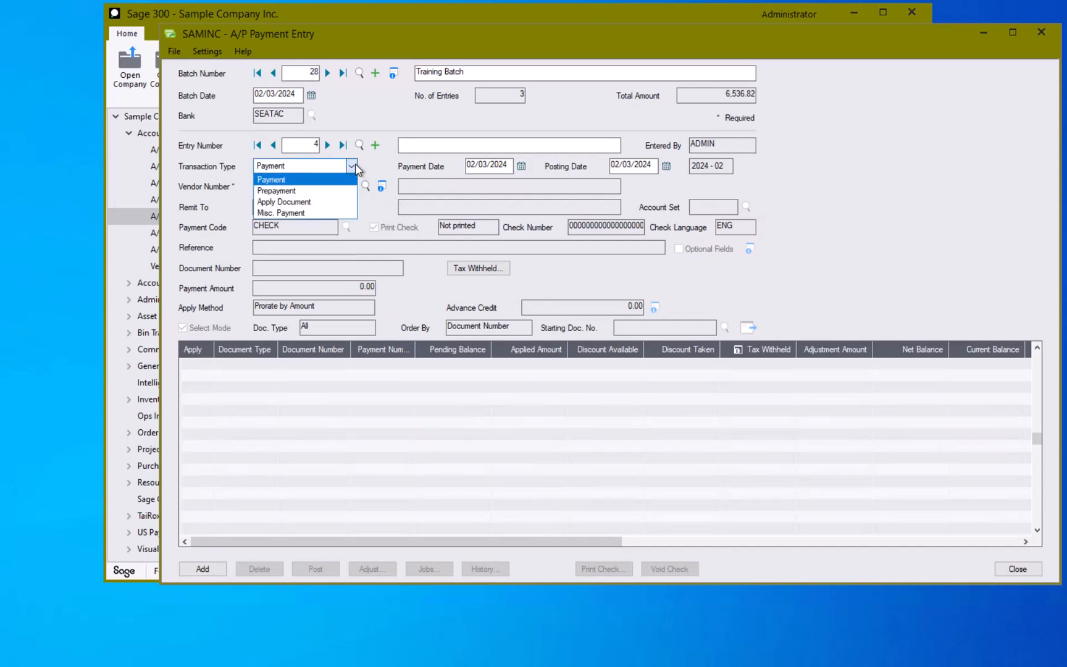
click(314, 213)
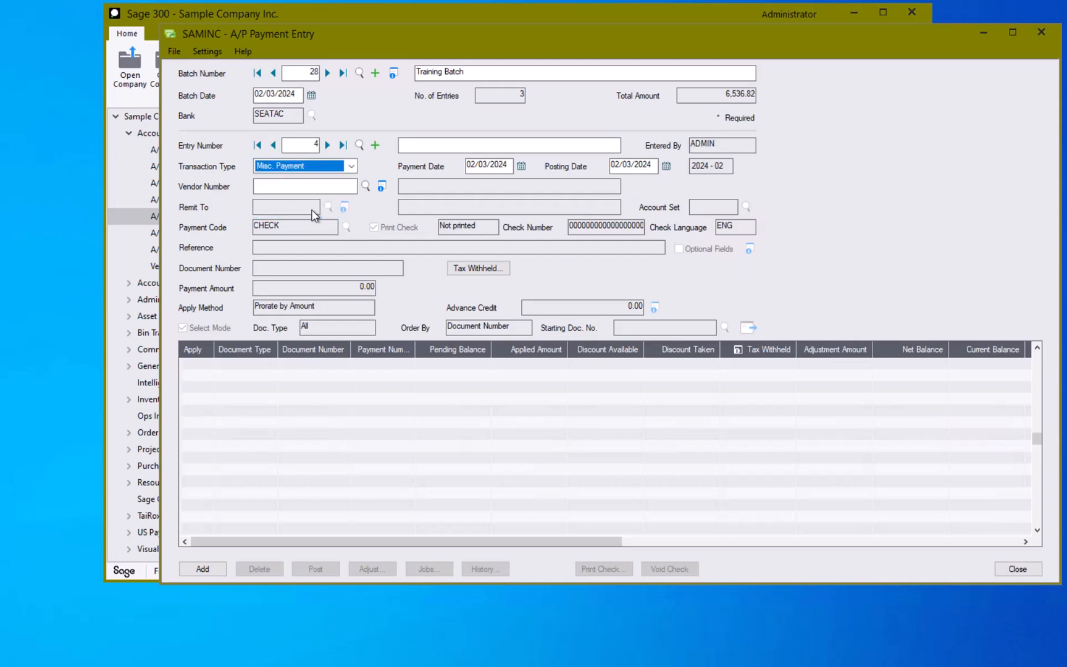
key(Tab)
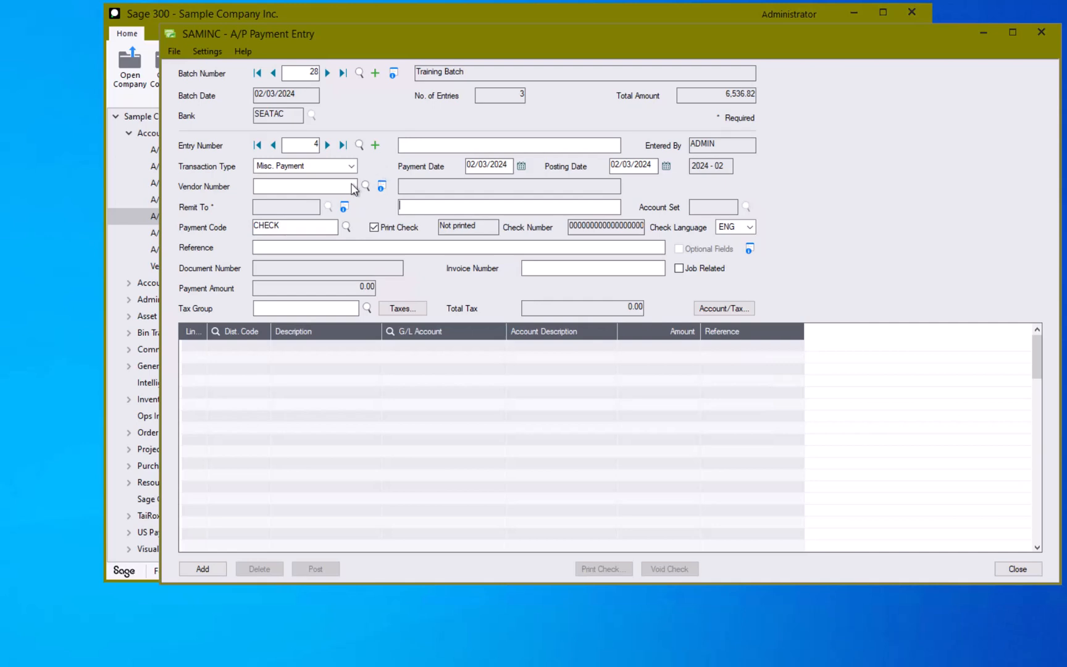
click(365, 186)
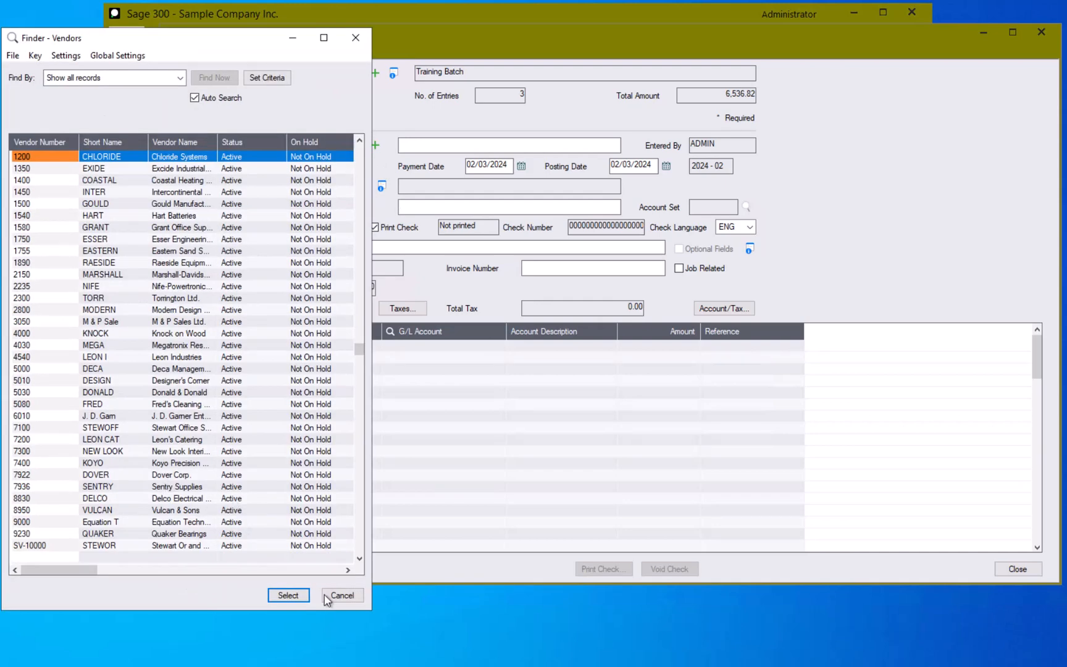
click(341, 595)
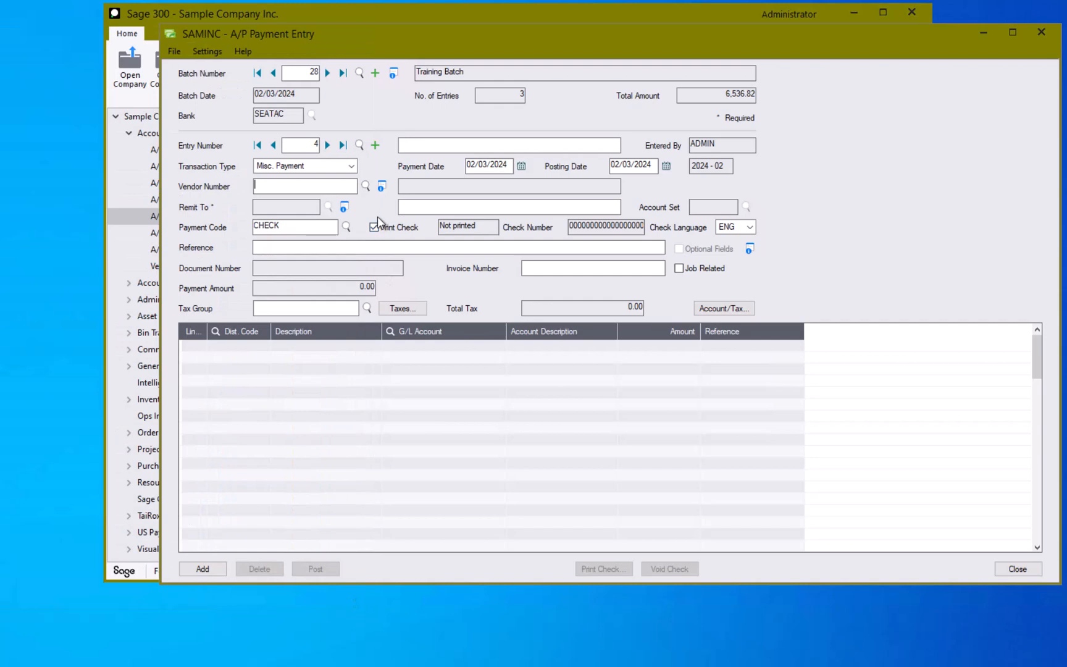
Step: Enter EZ Catering Co as the miscellaneous payment's remit-to name and fill in its street address and city
click(344, 208)
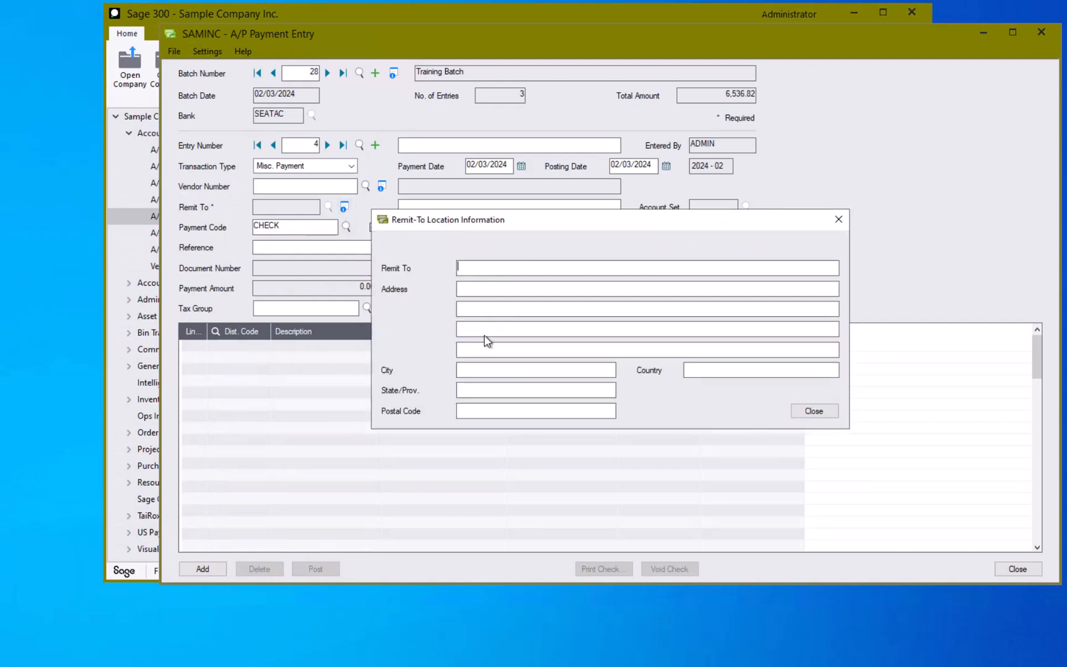
text(EZ Catering Co)
key(Tab)
text(123 Main St)
key(Tab)
key(Tab)
key(Tab)
key(Tab)
text(Anytown)
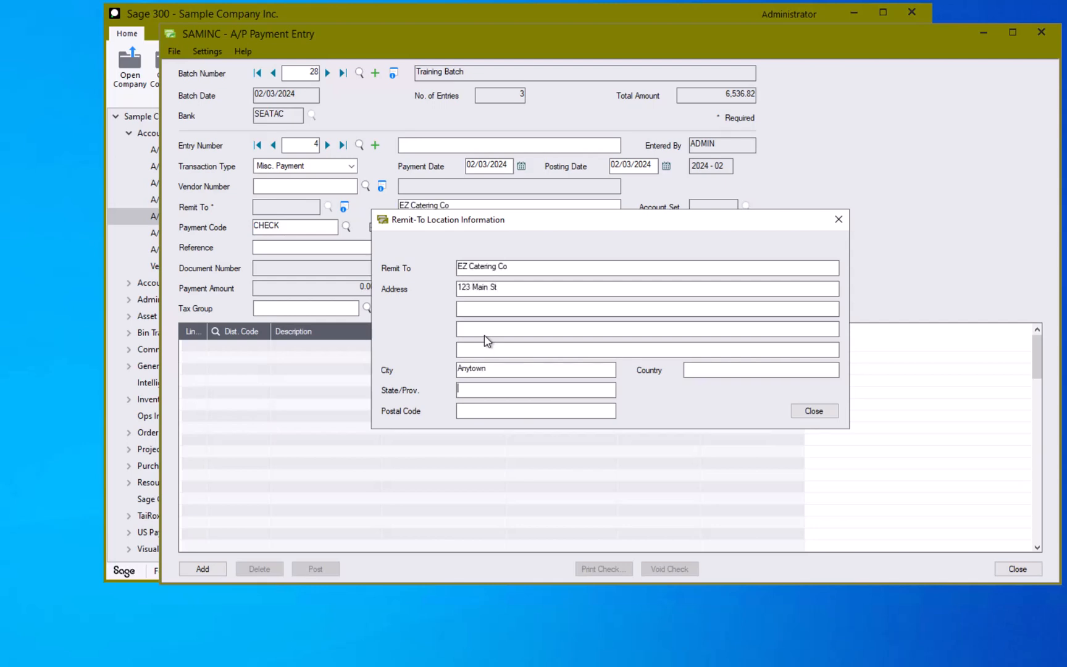
Step: Complete the remit-to location with the payee's postal code and state
key(Tab)
key(Tab)
text(12345)
click(573, 392)
text(ST)
click(813, 411)
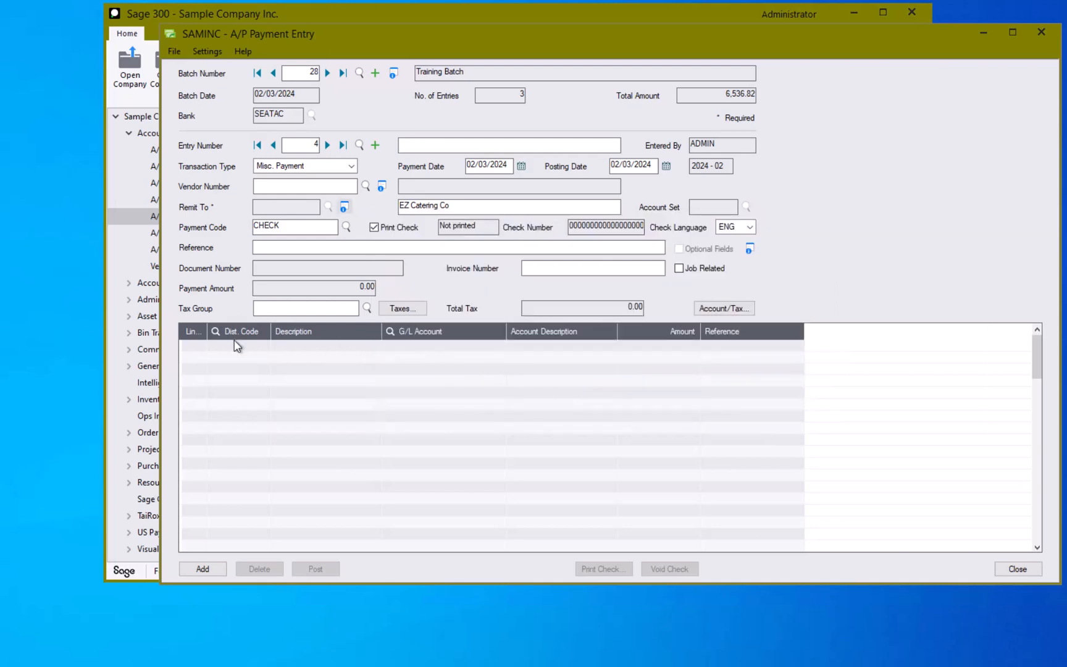
Step: Set the invoice number to 2024-02-03 - INVOICE and add the entry with 2,000.00 charged to G/L account 6540, Promotion and entertainment
click(561, 269)
text(2024-02-03 - INVOICE)
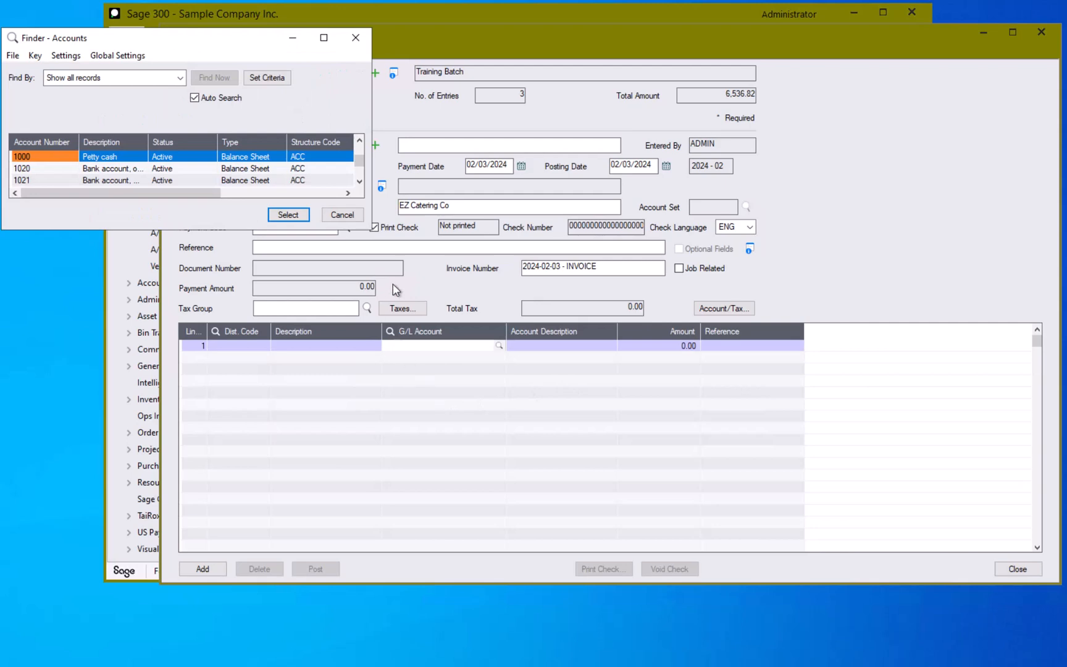
click(179, 77)
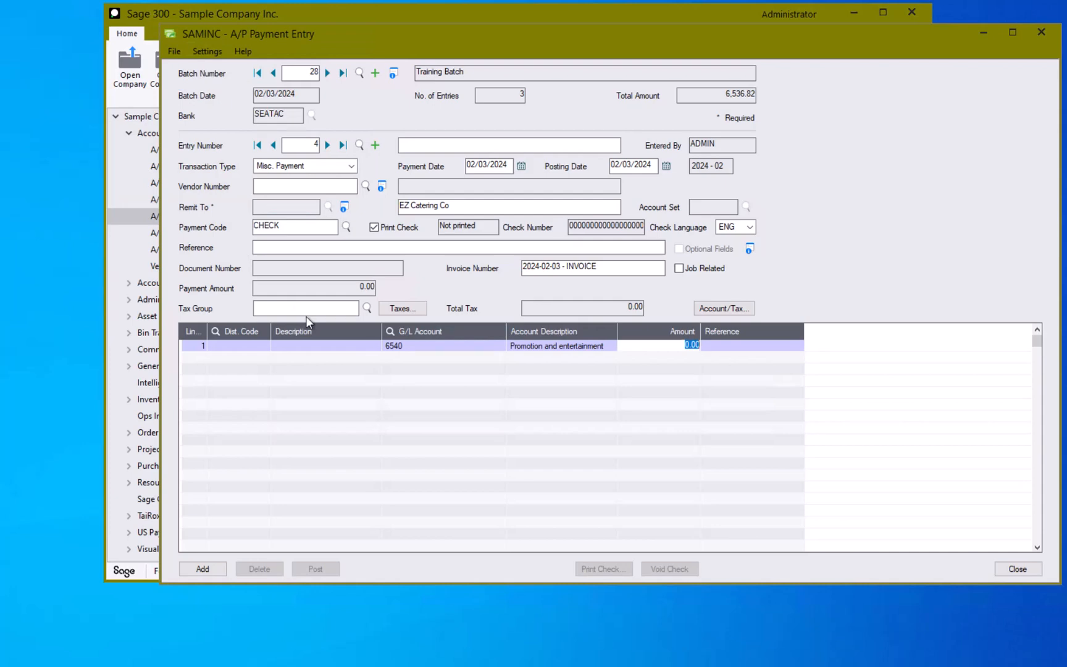
text(2000)
click(204, 568)
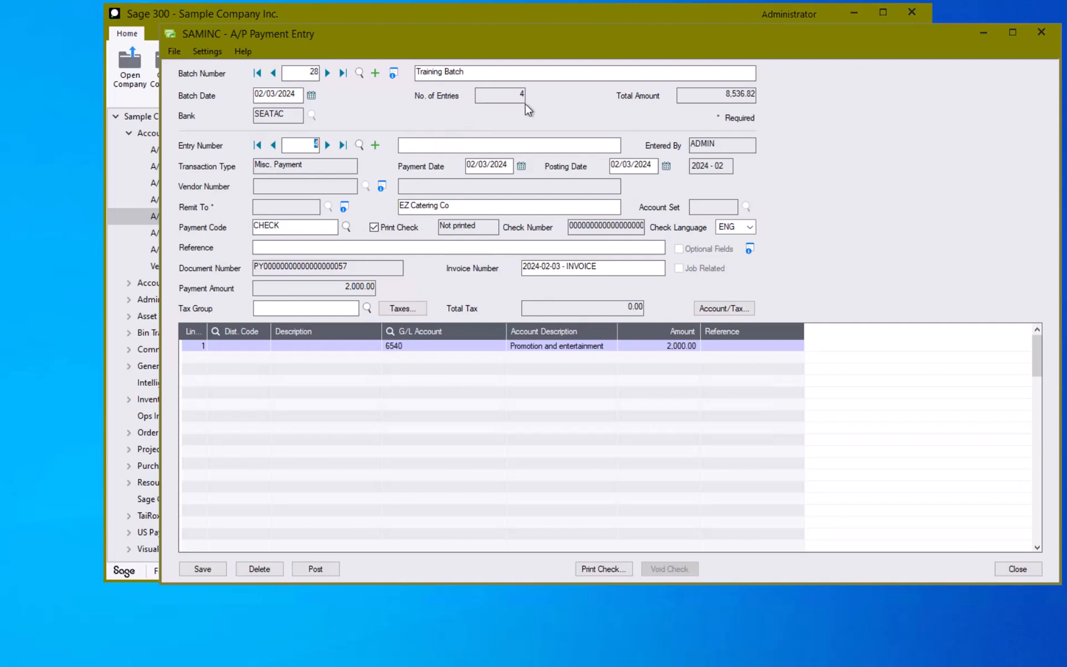
Step: Leave payment entry and start Print/Post for batch 28, Training Batch, from the Payment Batch List
click(1017, 568)
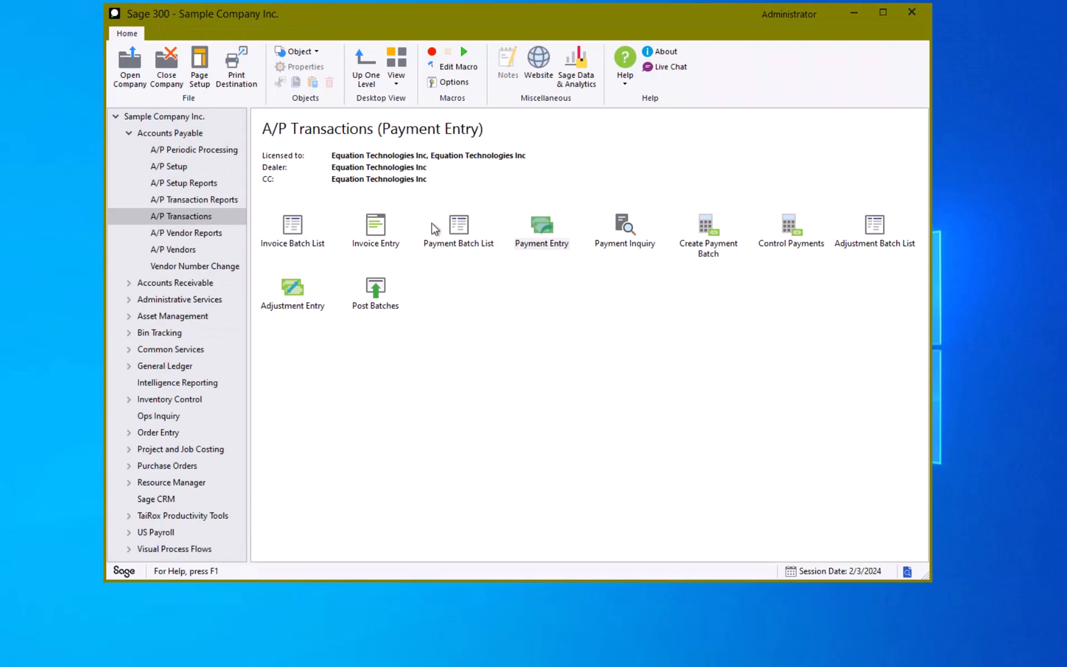
double_click(452, 227)
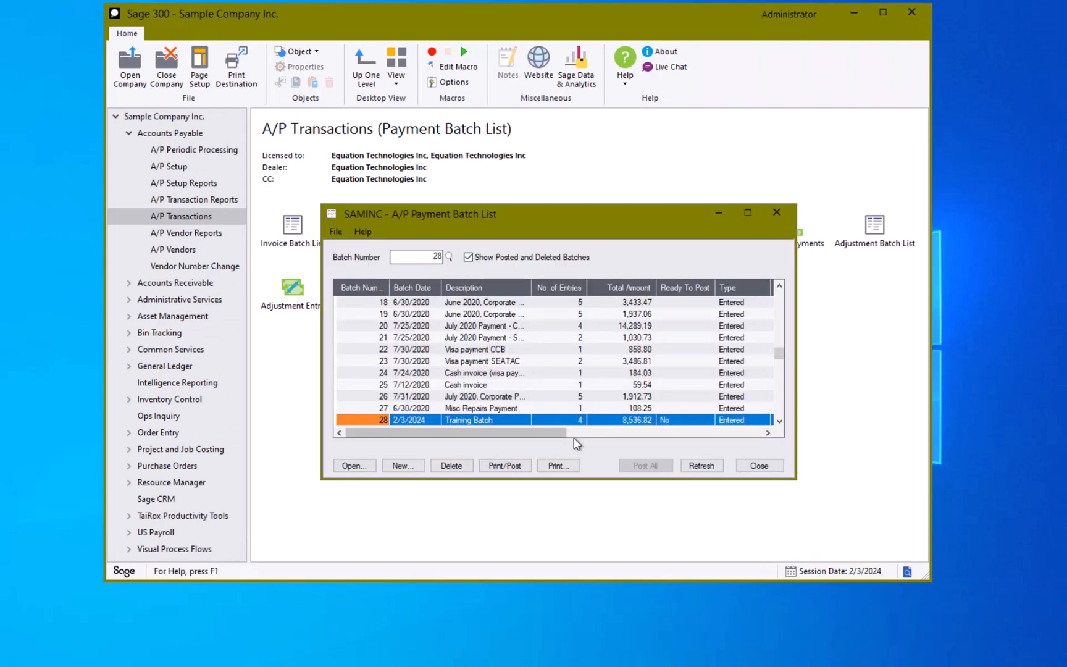
click(507, 467)
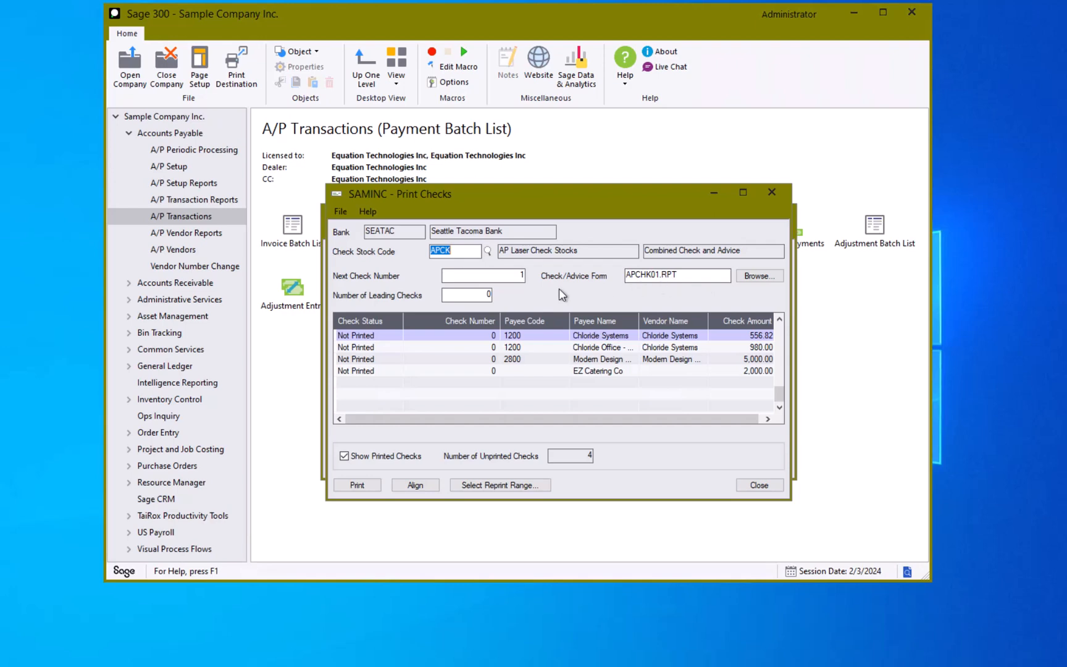
Step: Set the next check number to 1001 and print the batch's checks, closing the preview after viewing it
click(488, 278)
text(1001)
click(500, 275)
click(374, 486)
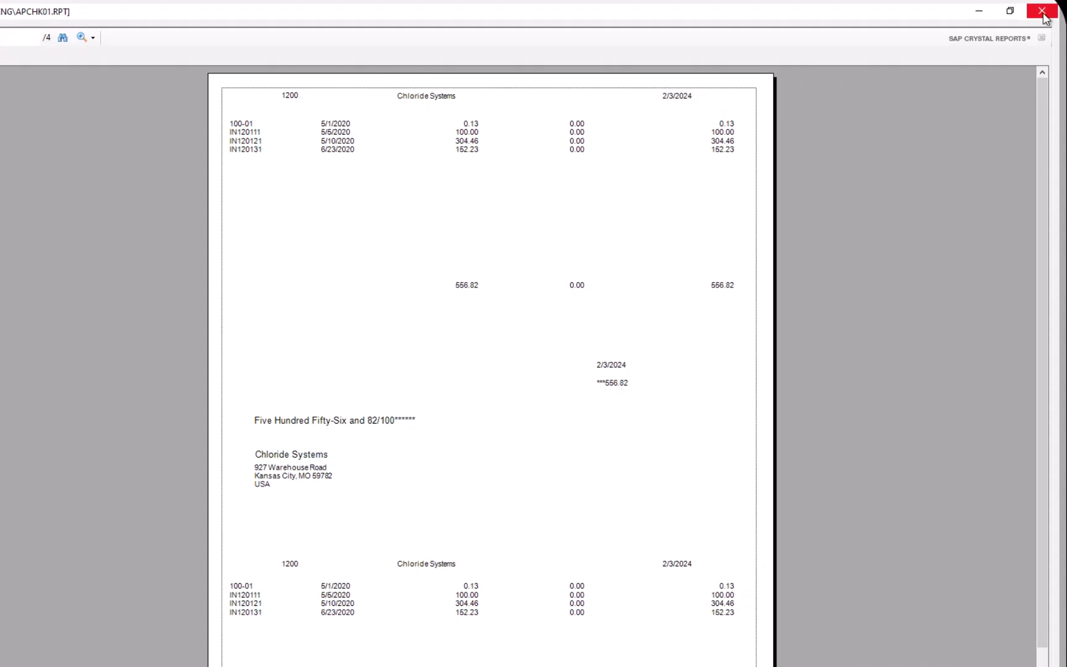
click(1042, 12)
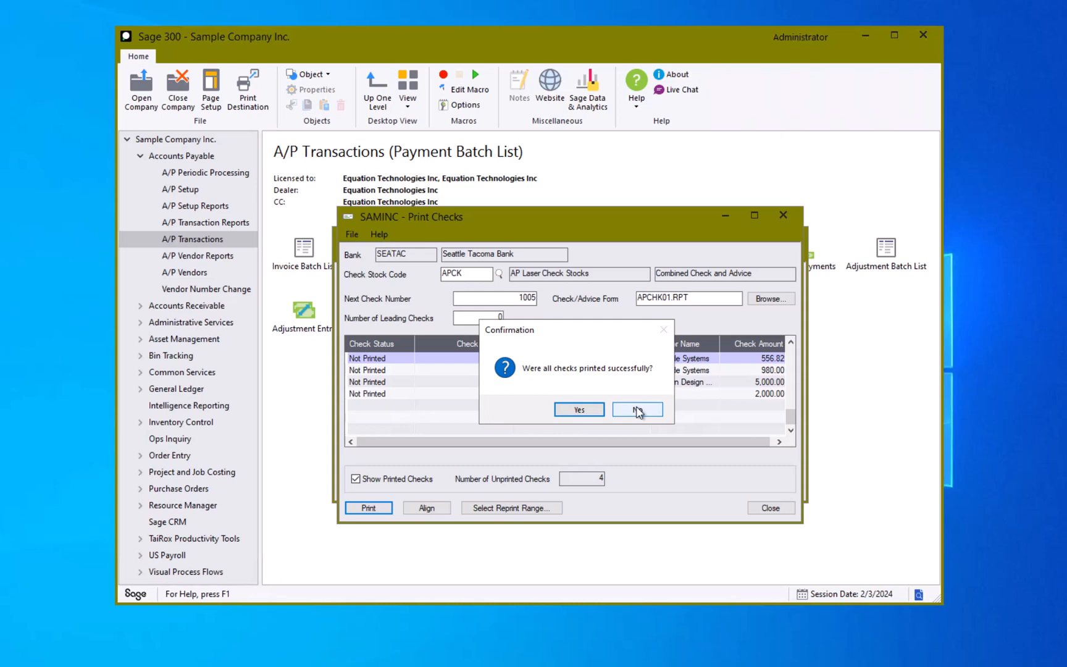
Step: Answer that not all checks printed successfully and mark check 1003 for Modern Design as Not Printed
click(638, 411)
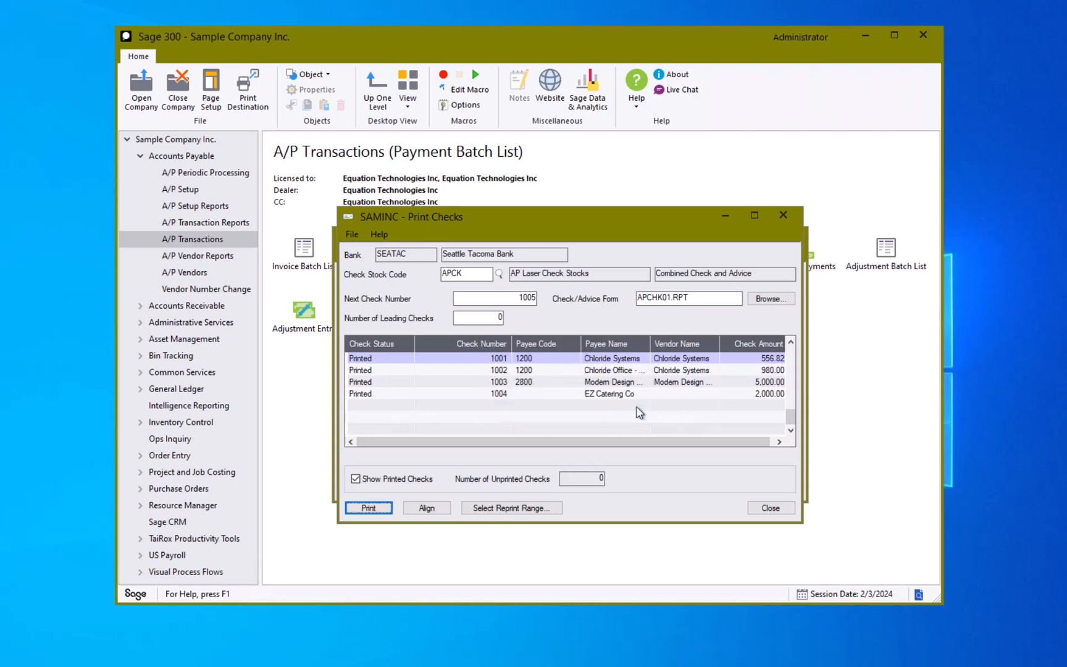
click(384, 384)
double_click(383, 383)
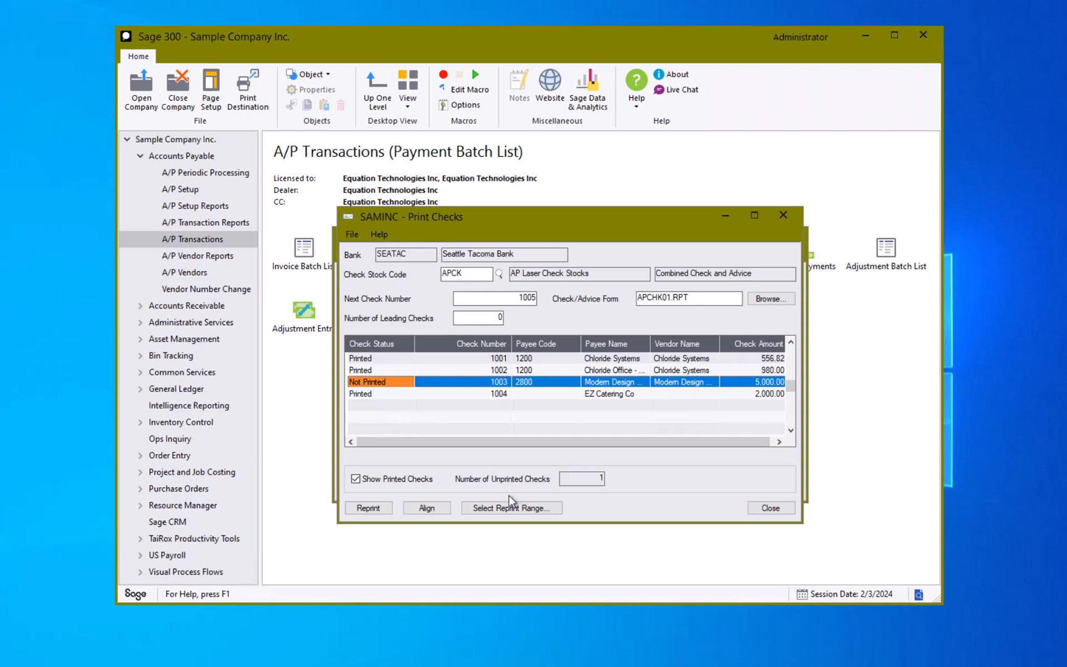
Step: Define a reprint range from check 1003 to check 1004 with the status Not Printed
click(515, 512)
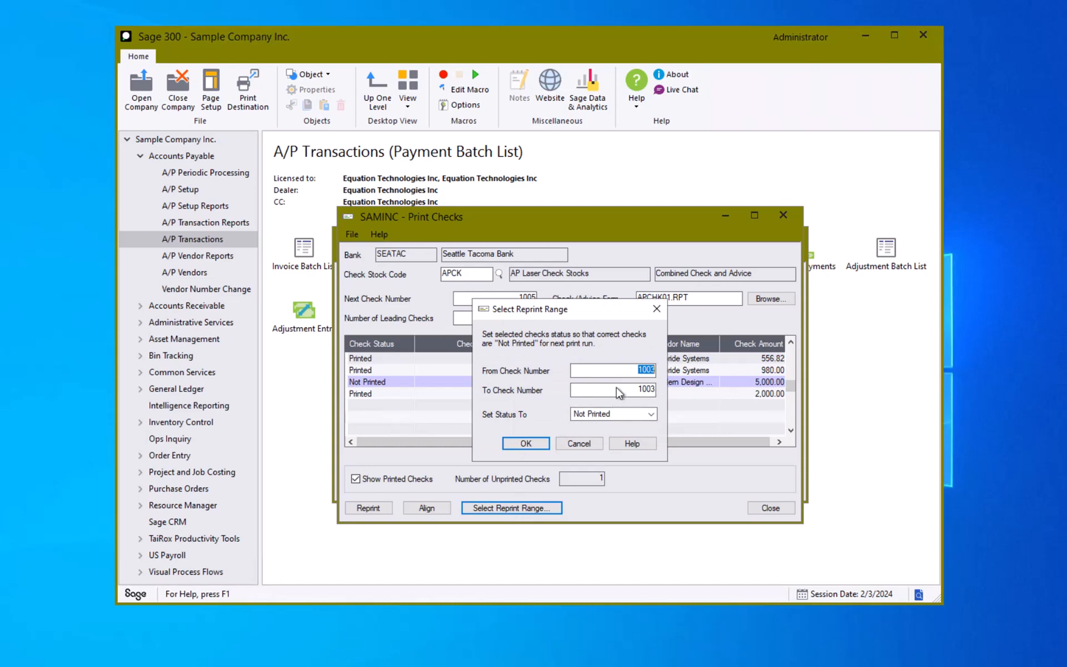
key(Tab)
text(1004)
key(Tab)
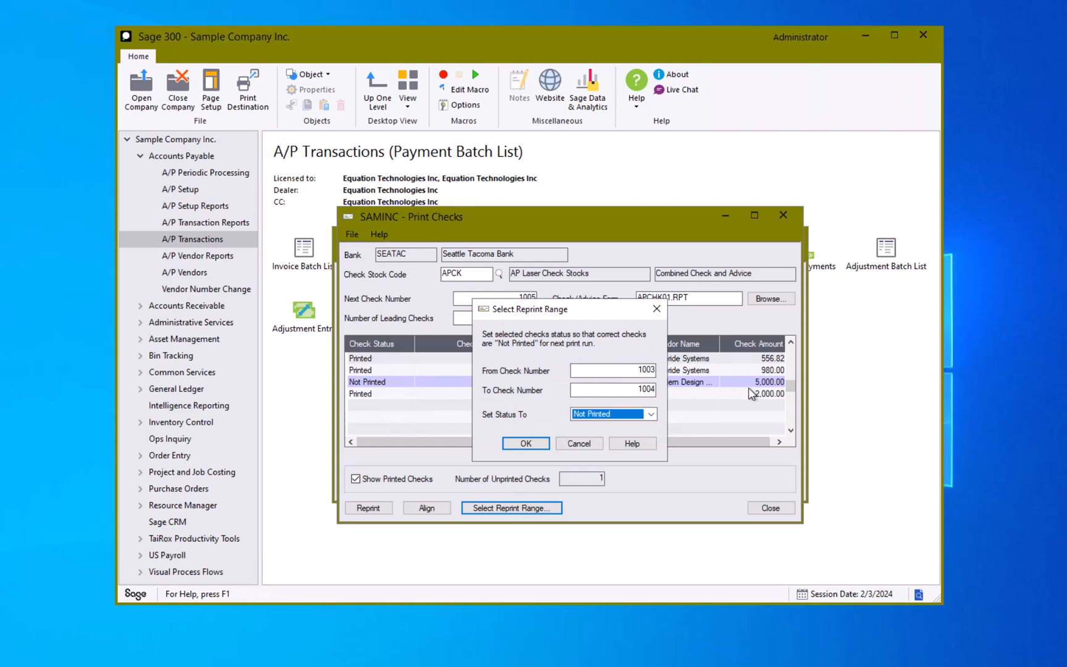
click(525, 444)
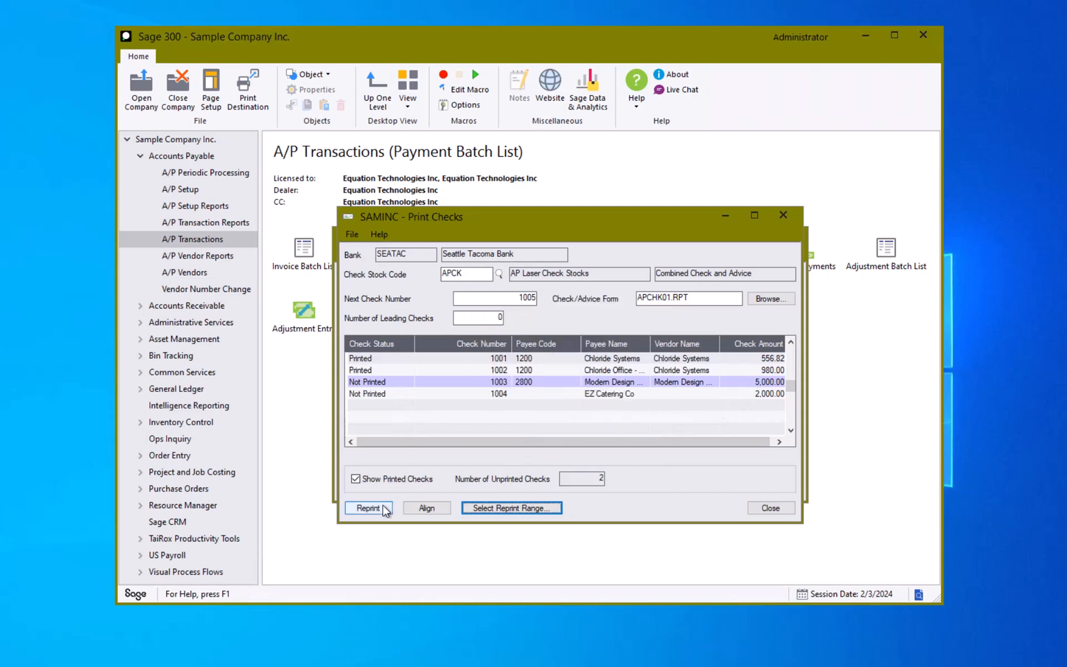
Step: Reprint the checks marked Not Printed and confirm that all of them printed successfully
click(383, 510)
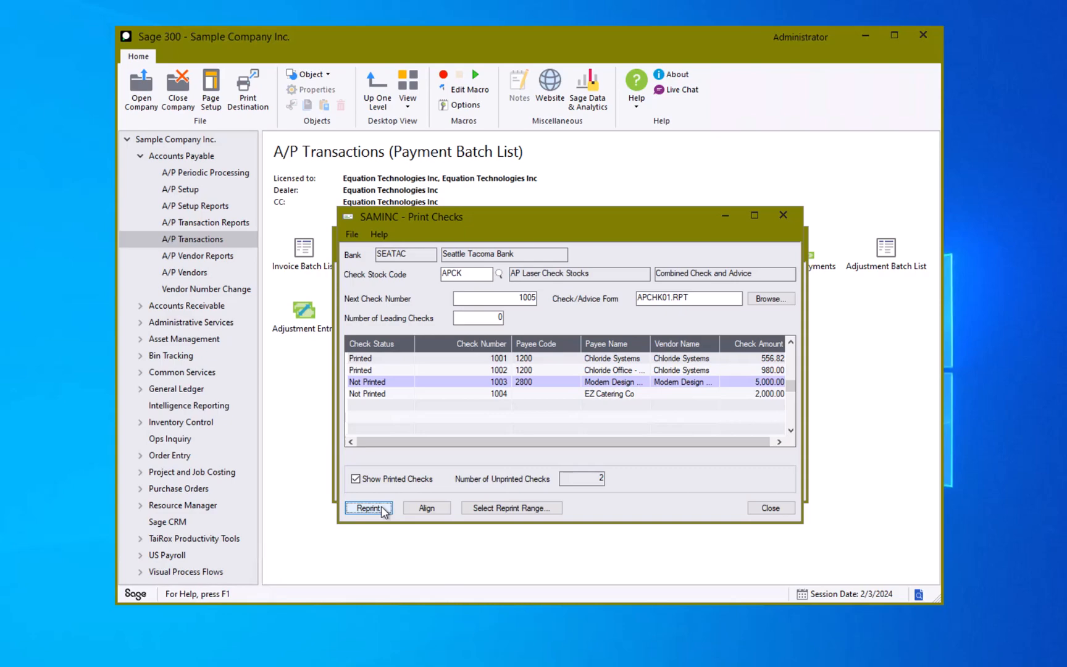
click(383, 511)
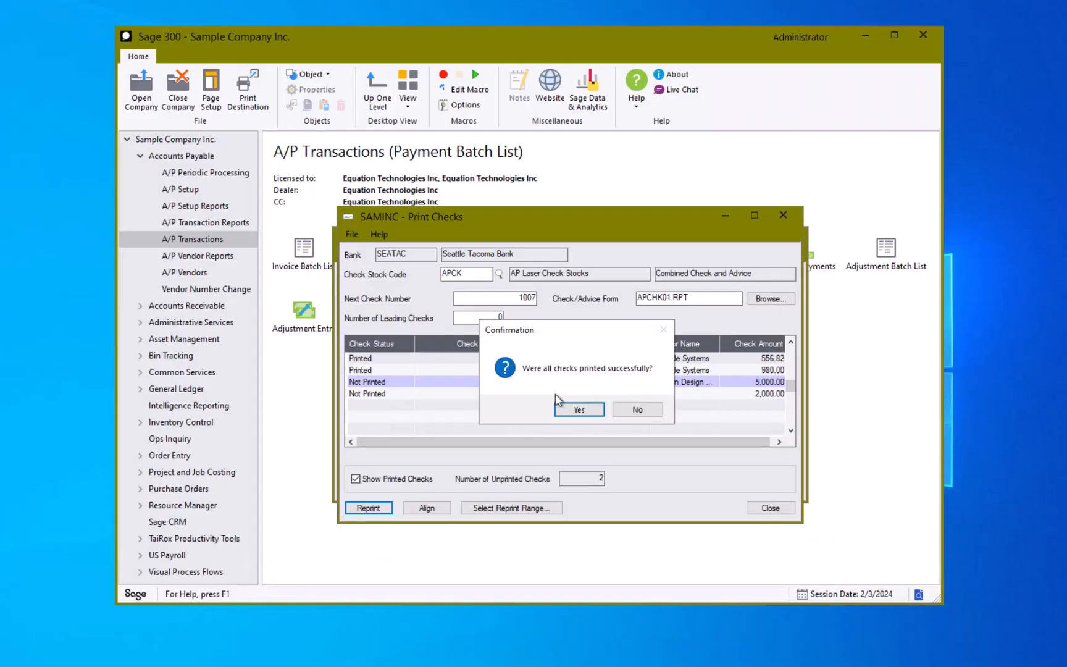
click(591, 412)
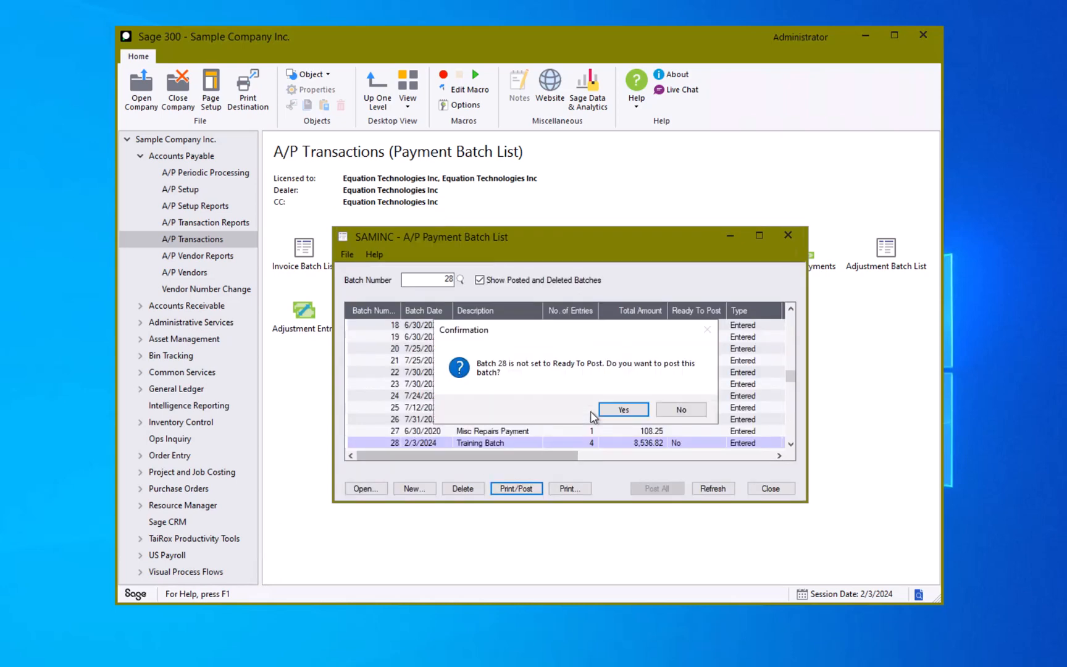
Step: Confirm posting batch 28, and start a new payment batch with an entry for vendor Chloride Systems
click(609, 410)
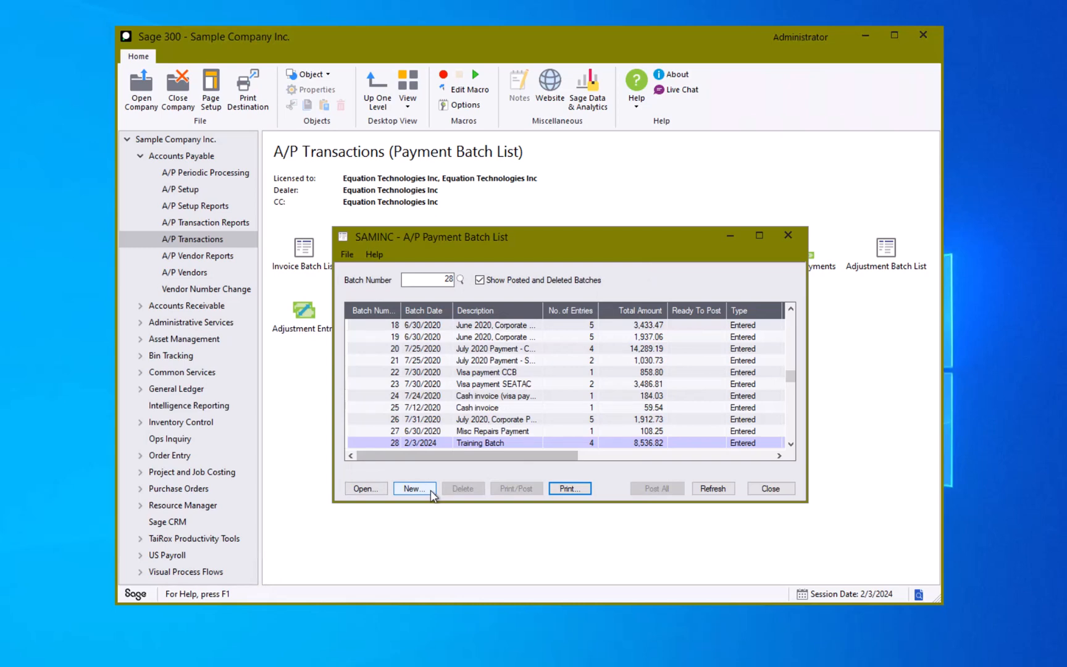
click(431, 494)
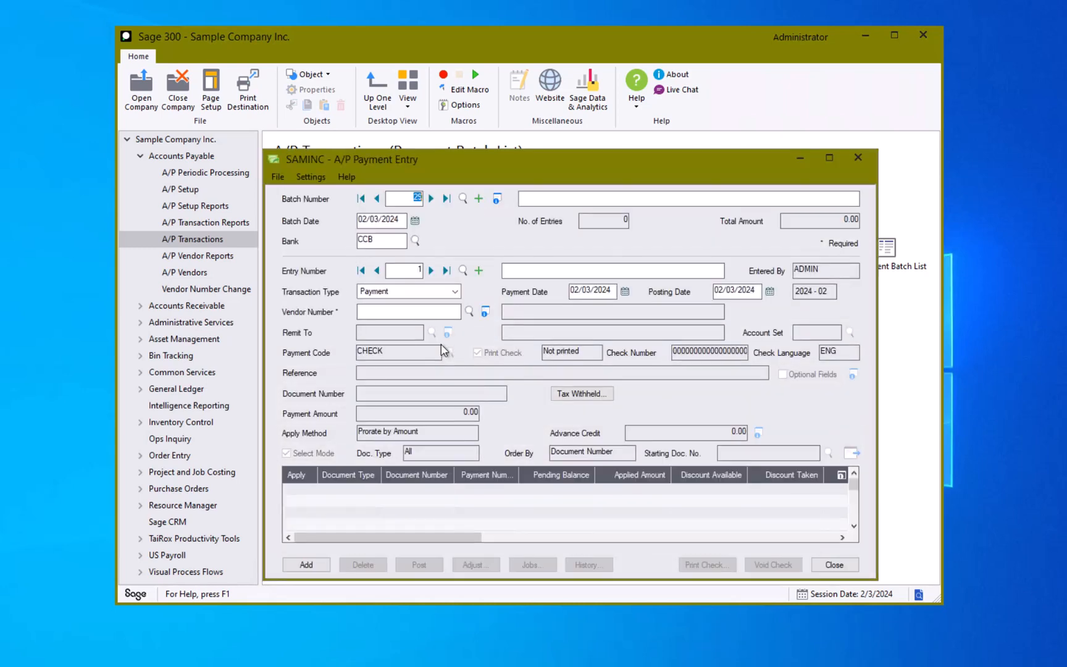
click(469, 312)
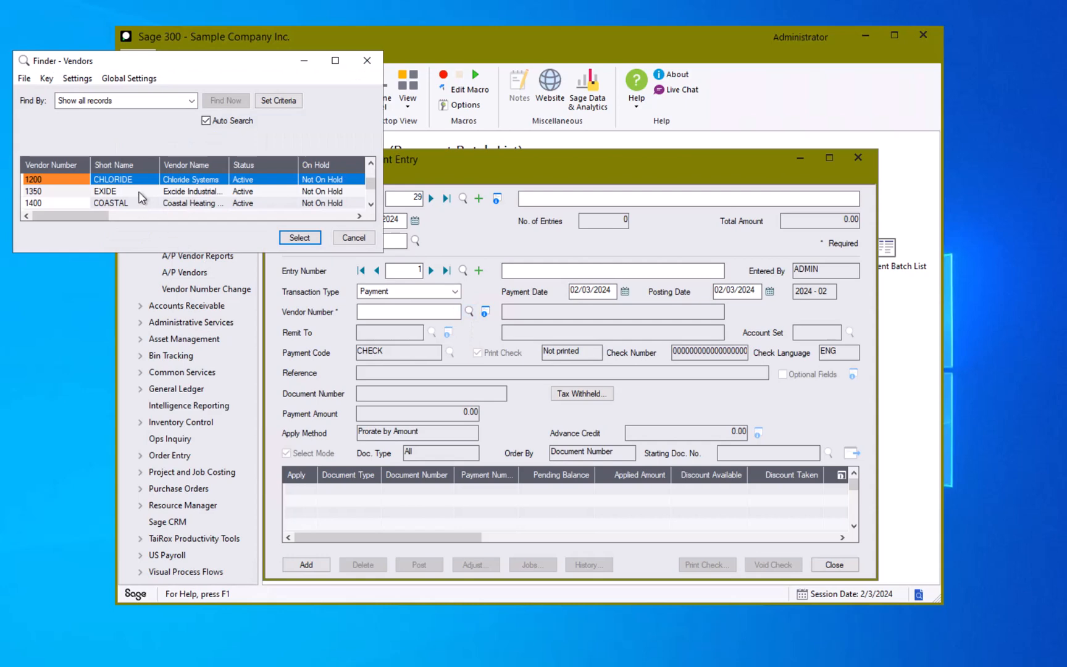
double_click(141, 180)
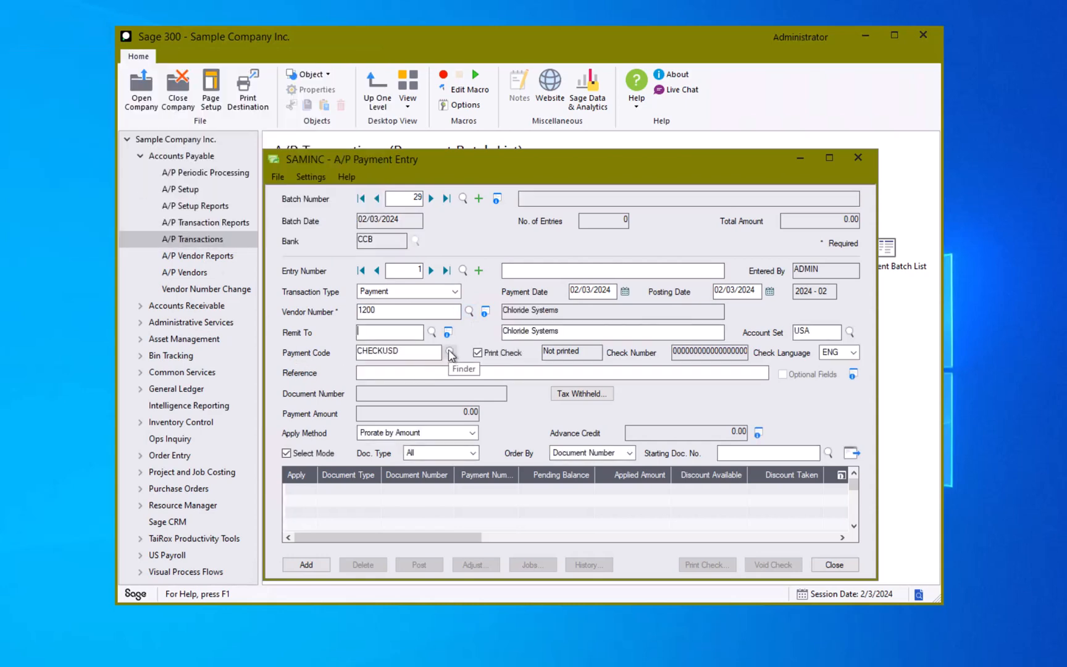
Step: Set the Chloride Systems payment entry's payment code to WT (Wire Transfer)
click(450, 353)
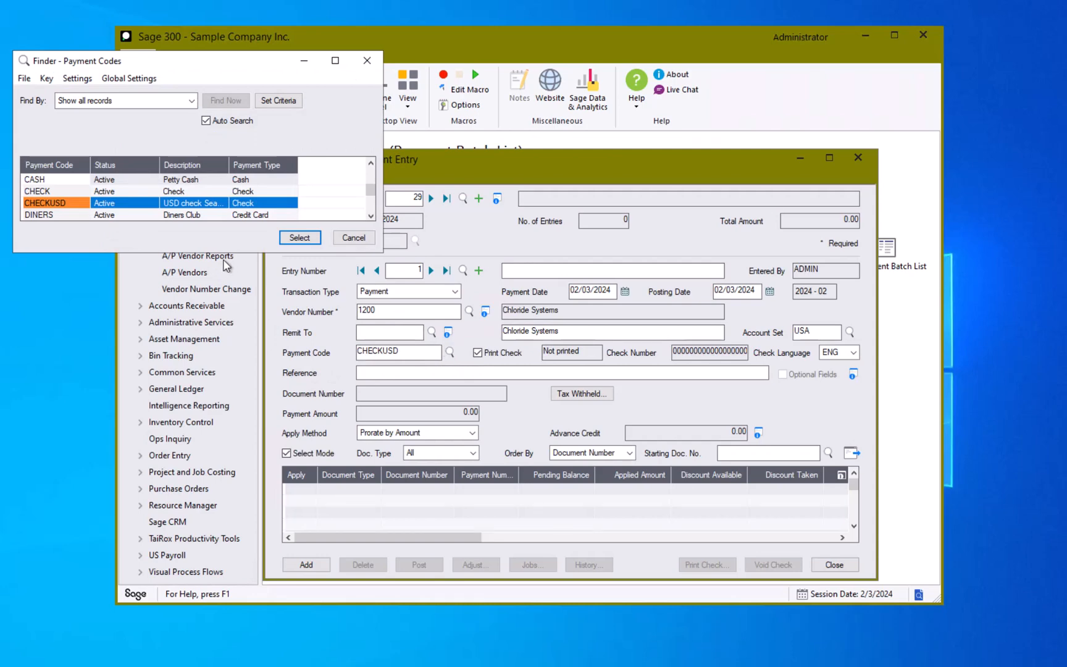
drag(225, 252, 224, 546)
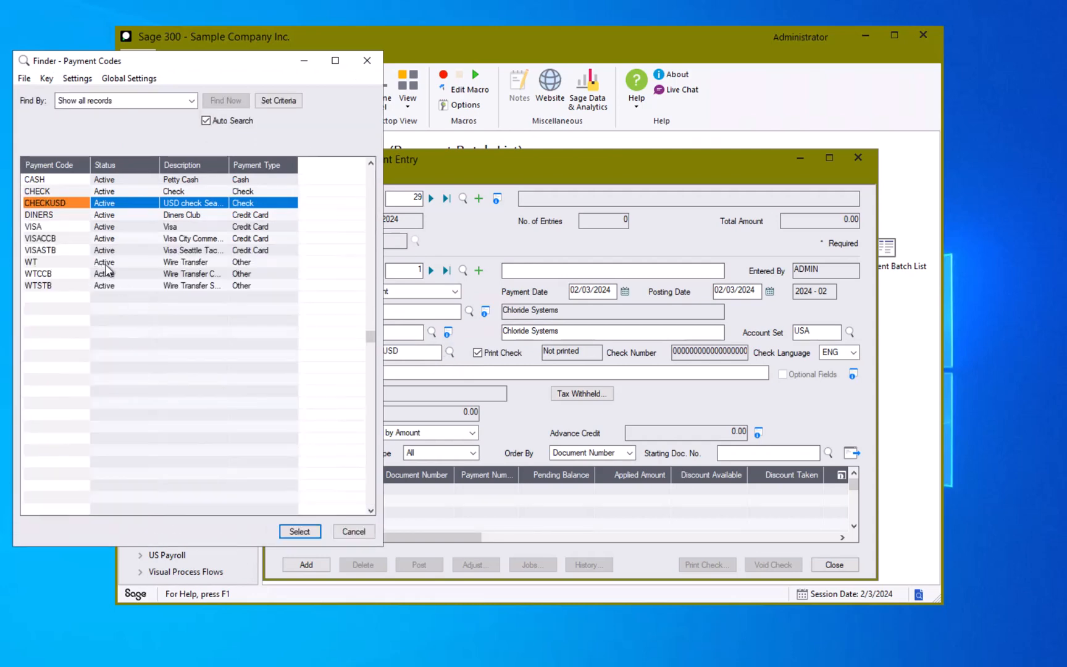
click(105, 266)
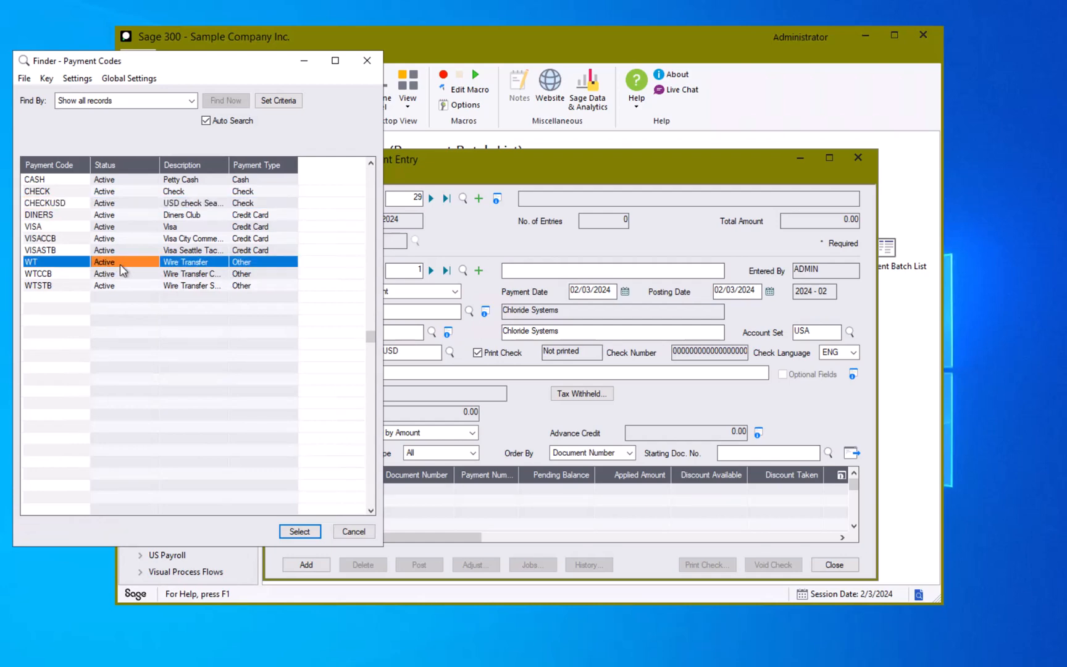
double_click(123, 270)
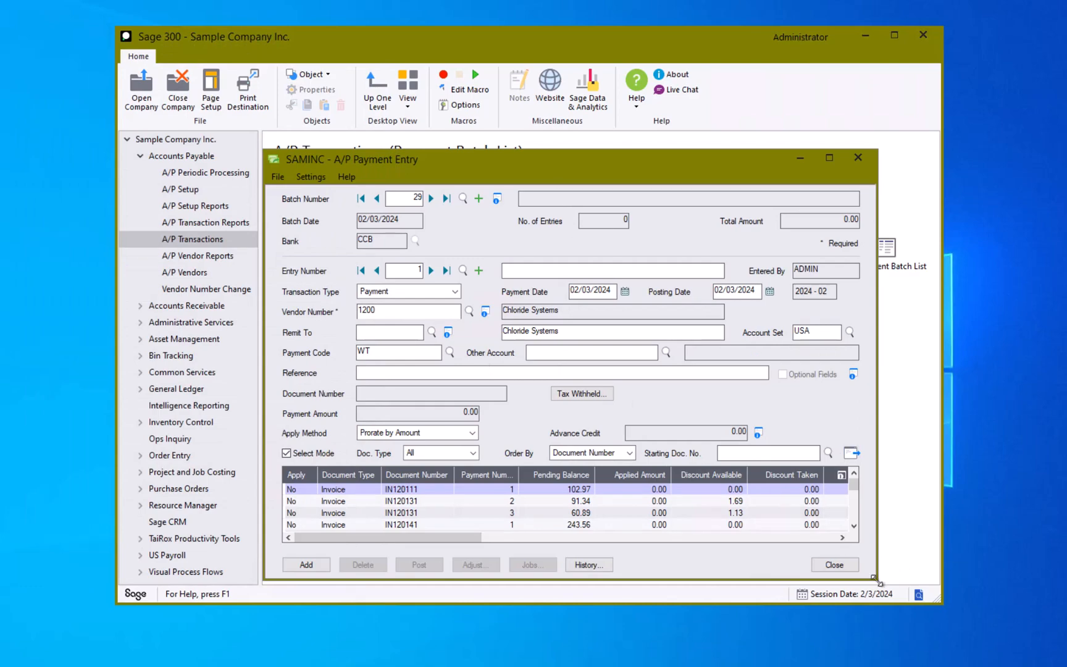
Step: Apply the payment to invoices IN120141 and IN120151, and add the entry to the batch
drag(877, 580, 1066, 666)
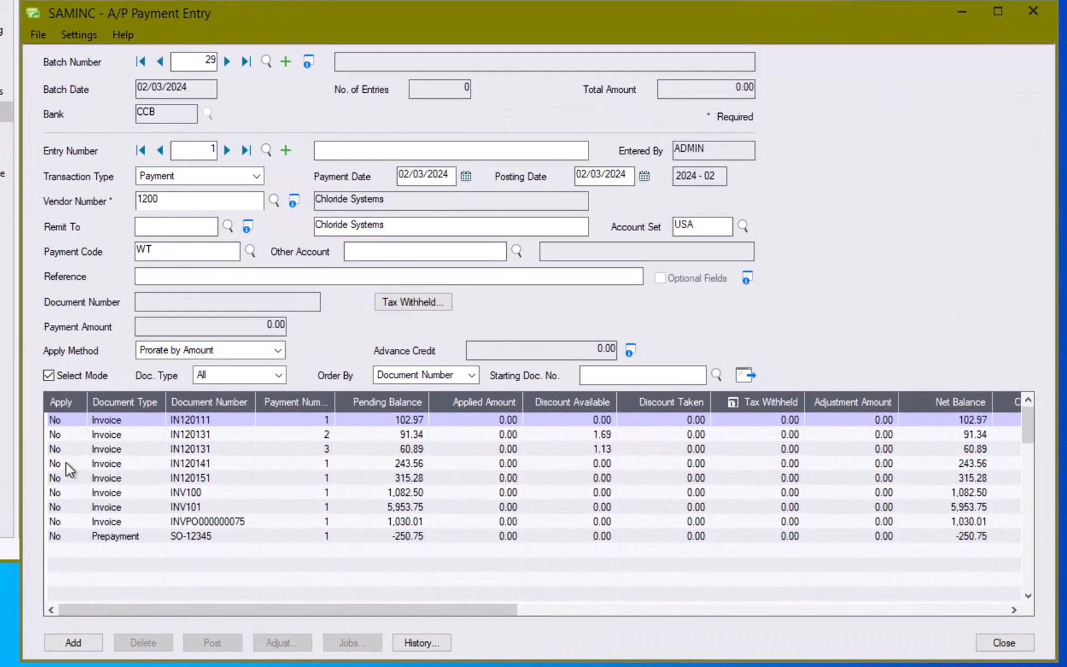
double_click(66, 463)
double_click(63, 477)
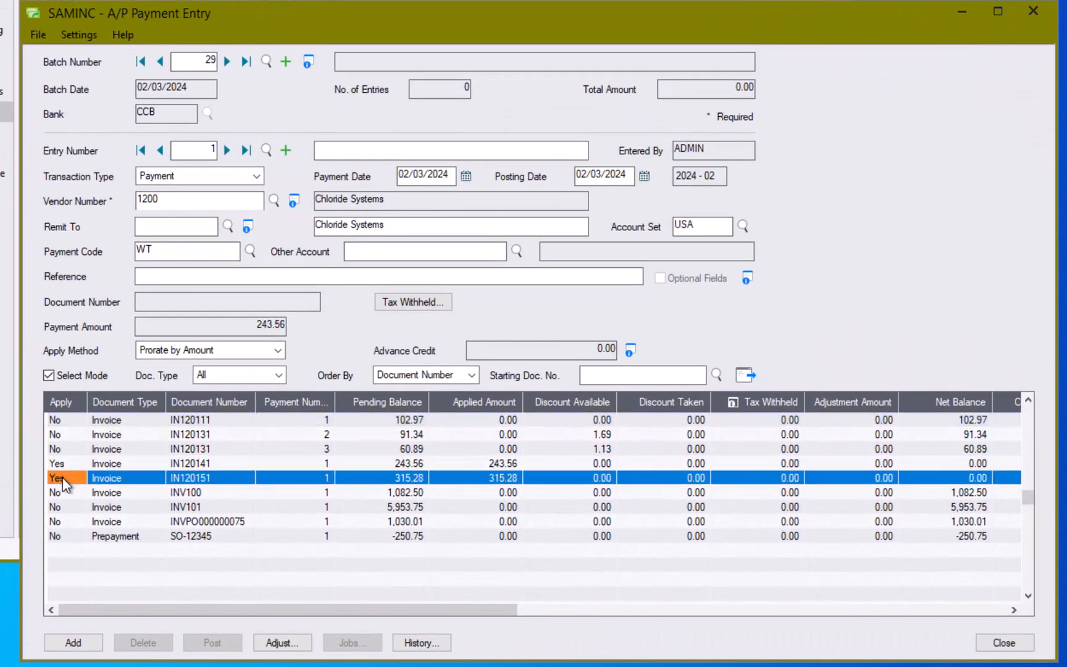
click(74, 509)
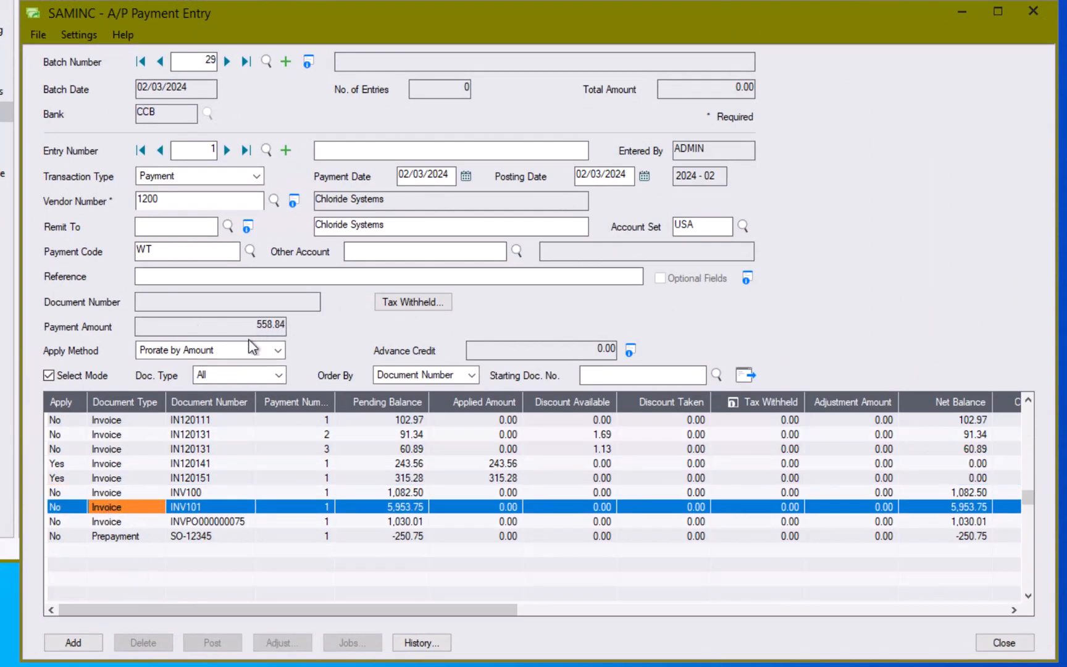
click(72, 644)
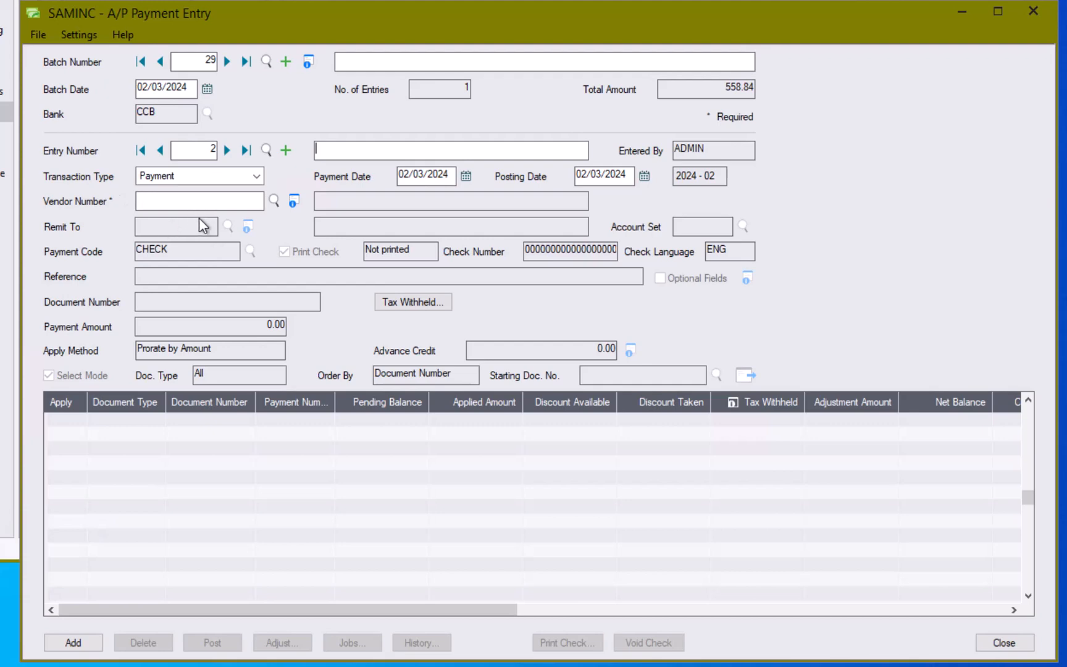
Step: Return to entry 1, post batch 29 from the payment entry window, and close that window
click(162, 150)
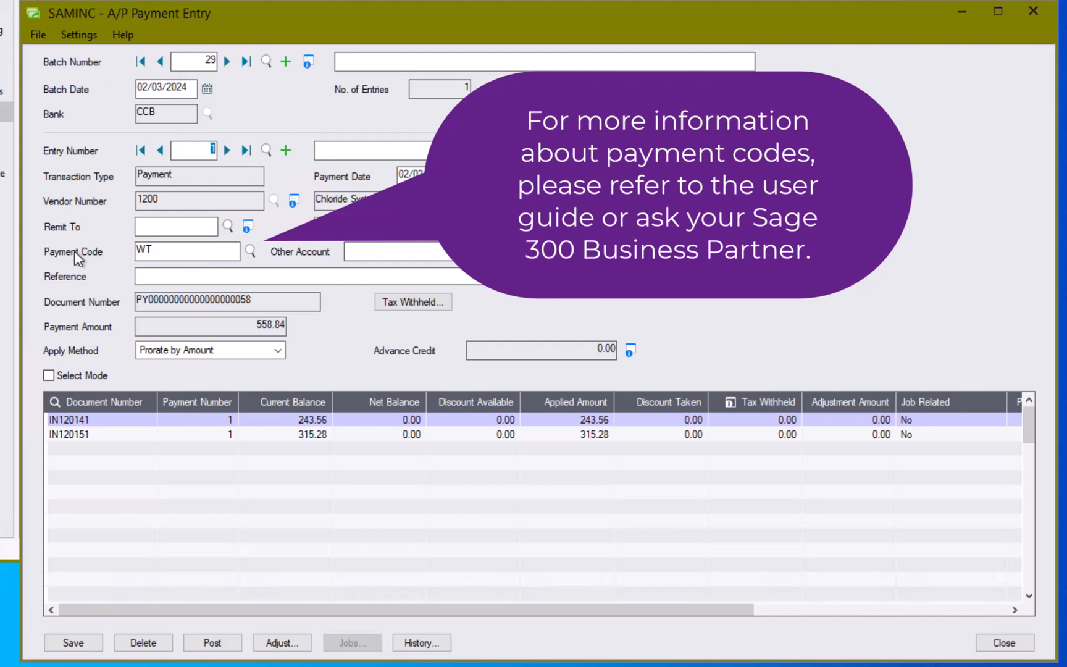
click(221, 642)
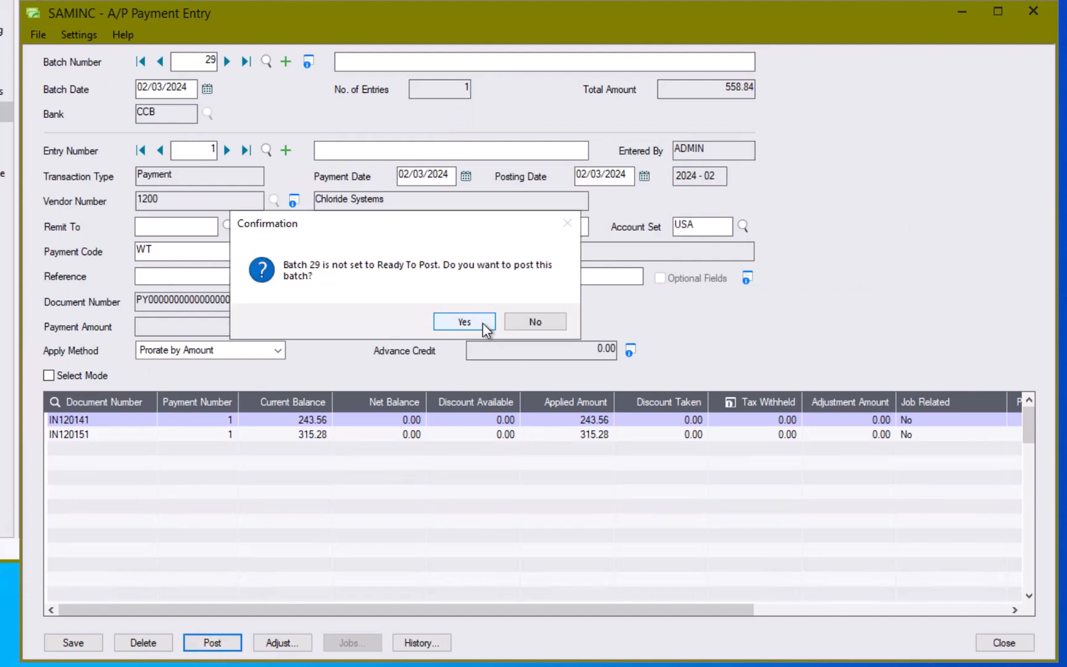
click(483, 322)
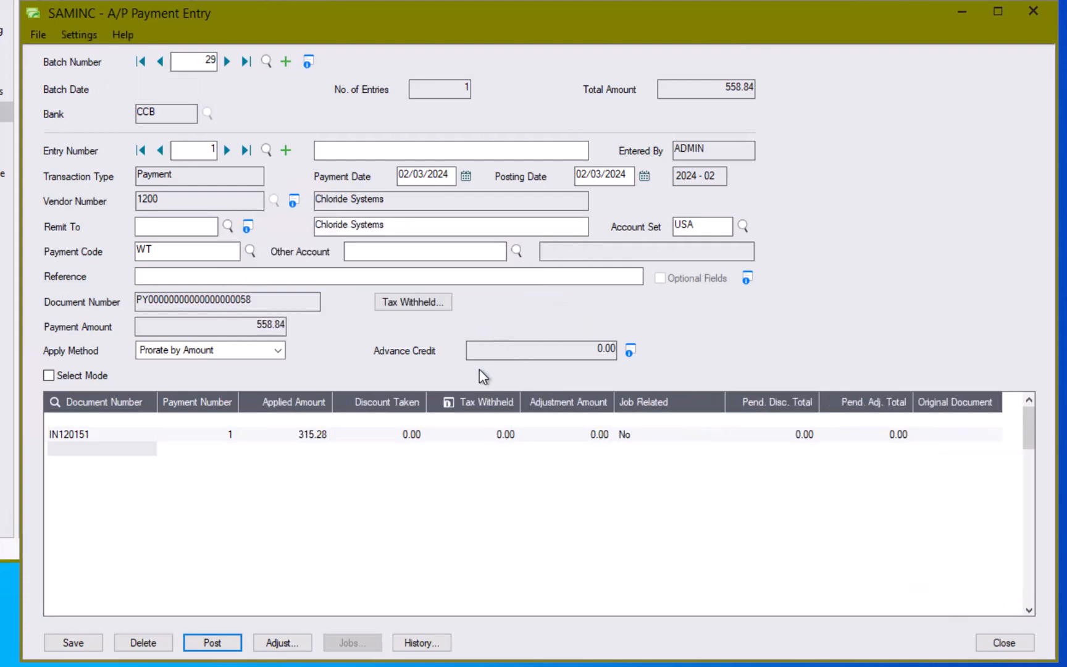
click(375, 316)
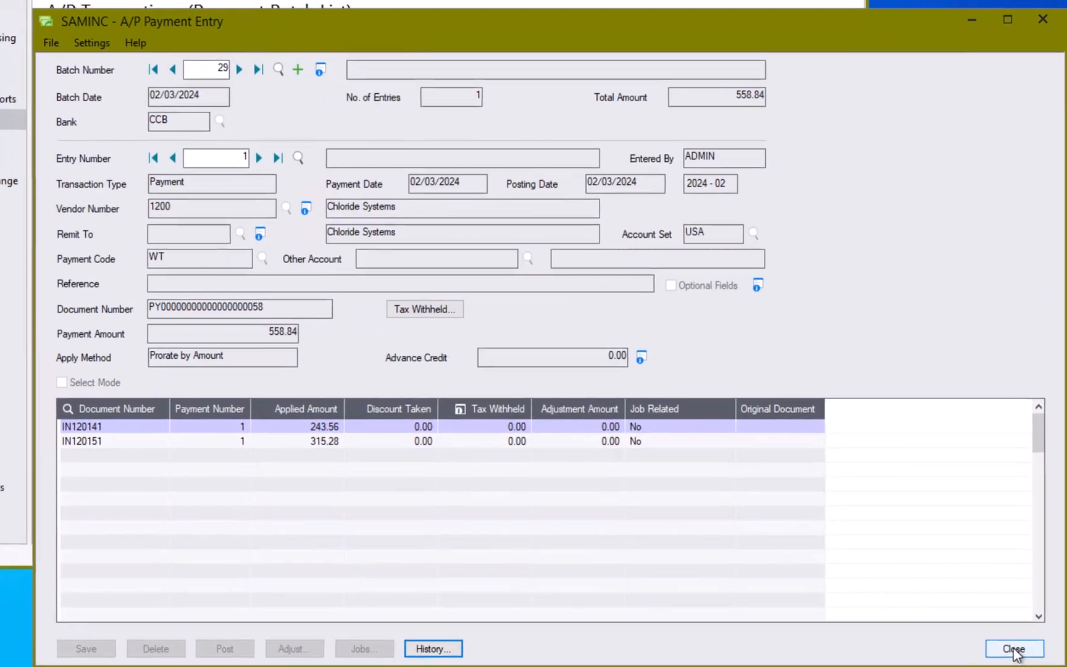
click(1013, 650)
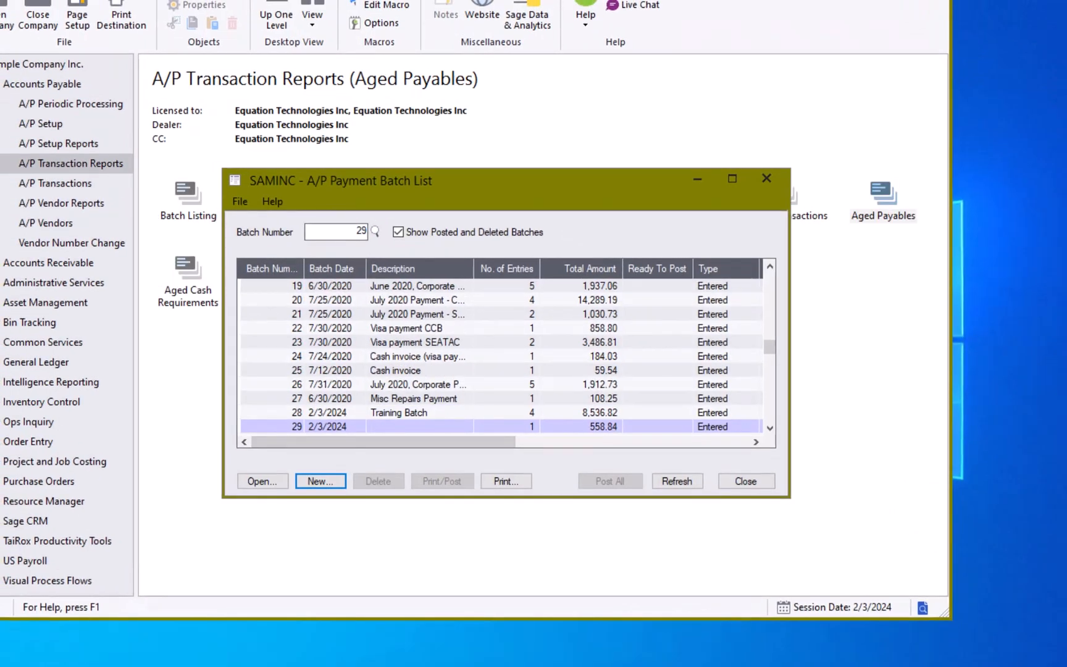
Step: Create a payment batch described as Apply Doc, with an Apply Document entry for vendor Marshall-Davidson Ltd
click(320, 481)
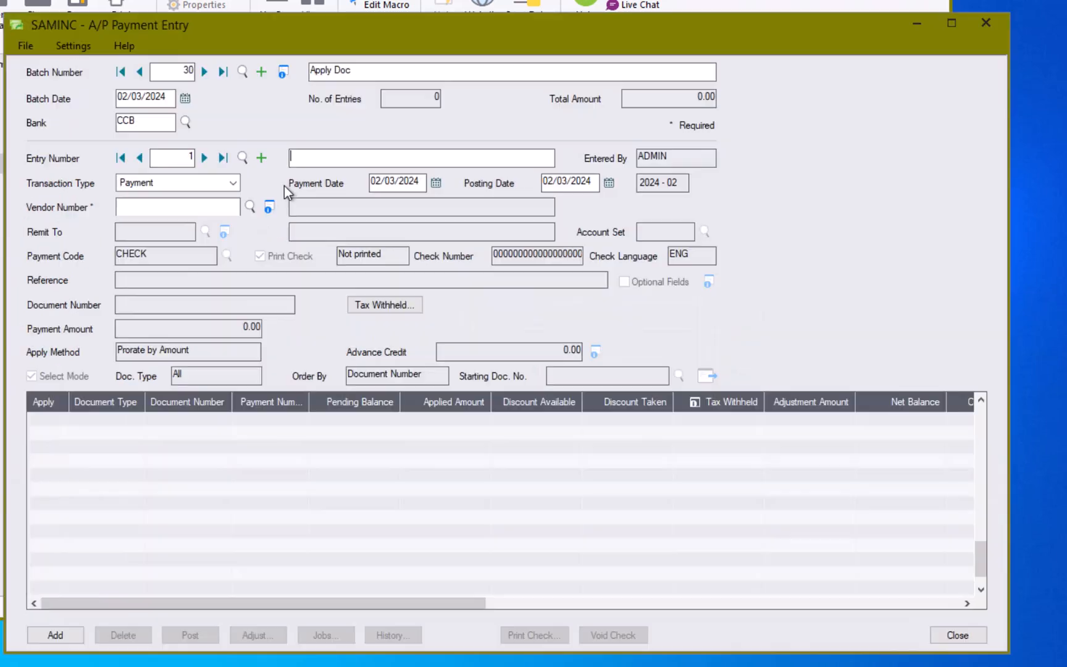
click(234, 184)
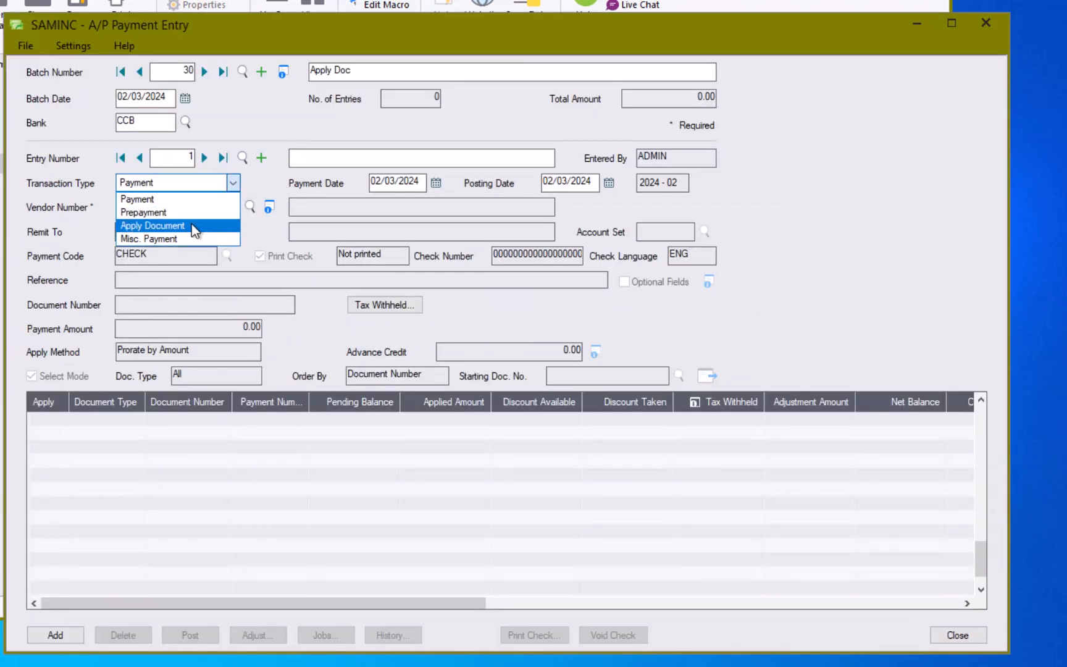
click(191, 223)
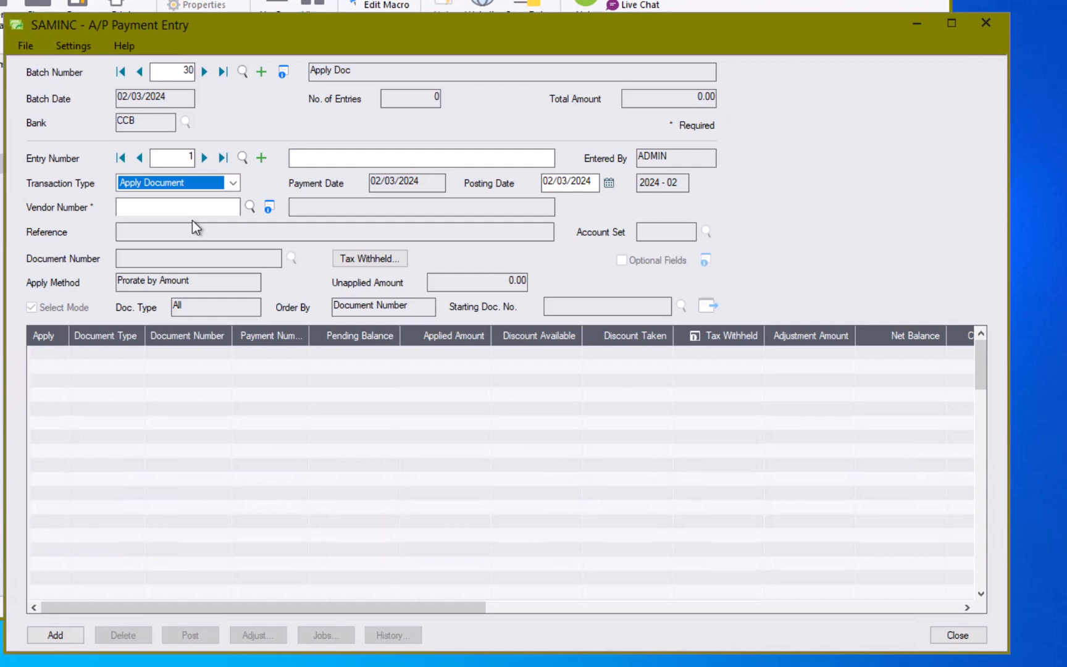
click(197, 209)
text(2150)
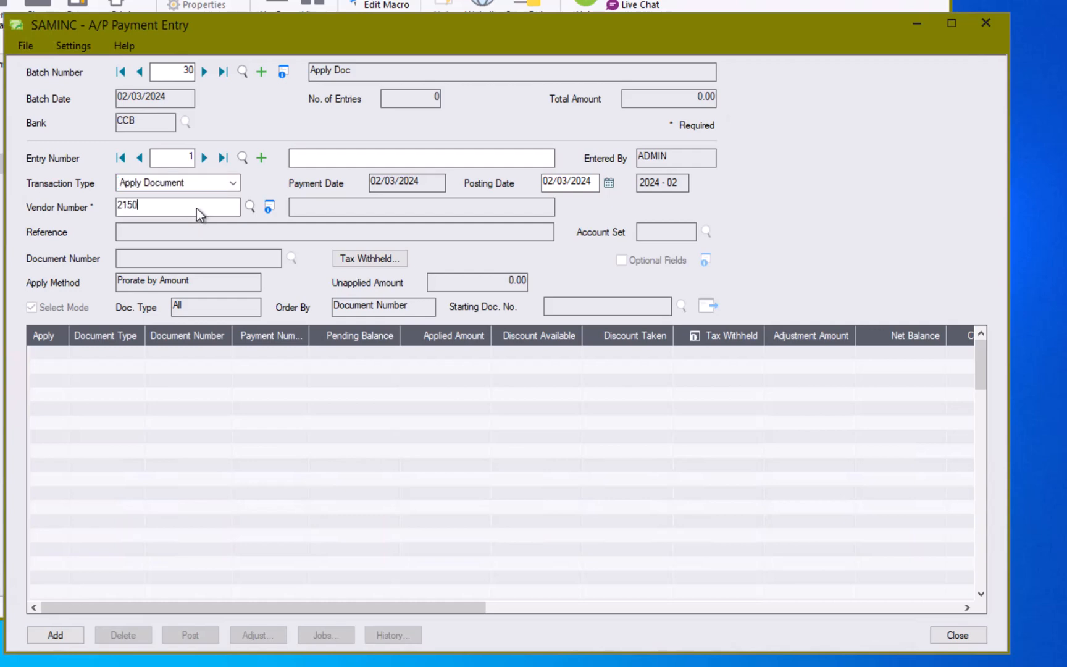
key(Tab)
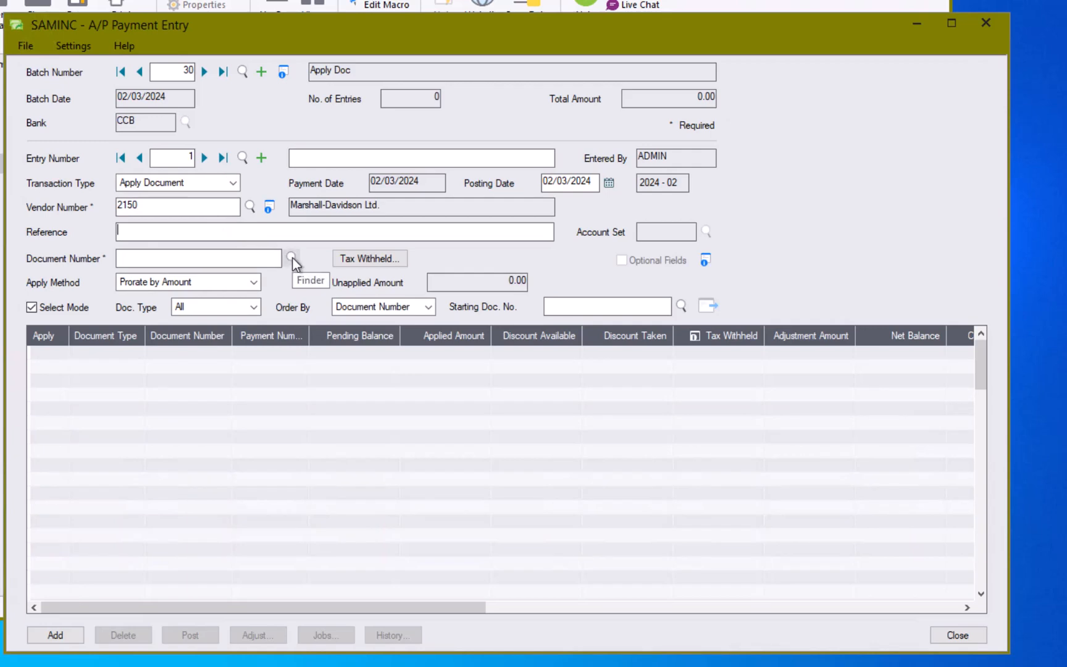
Step: Choose credit note 298CR as the document to apply and list the vendor's open documents
click(293, 258)
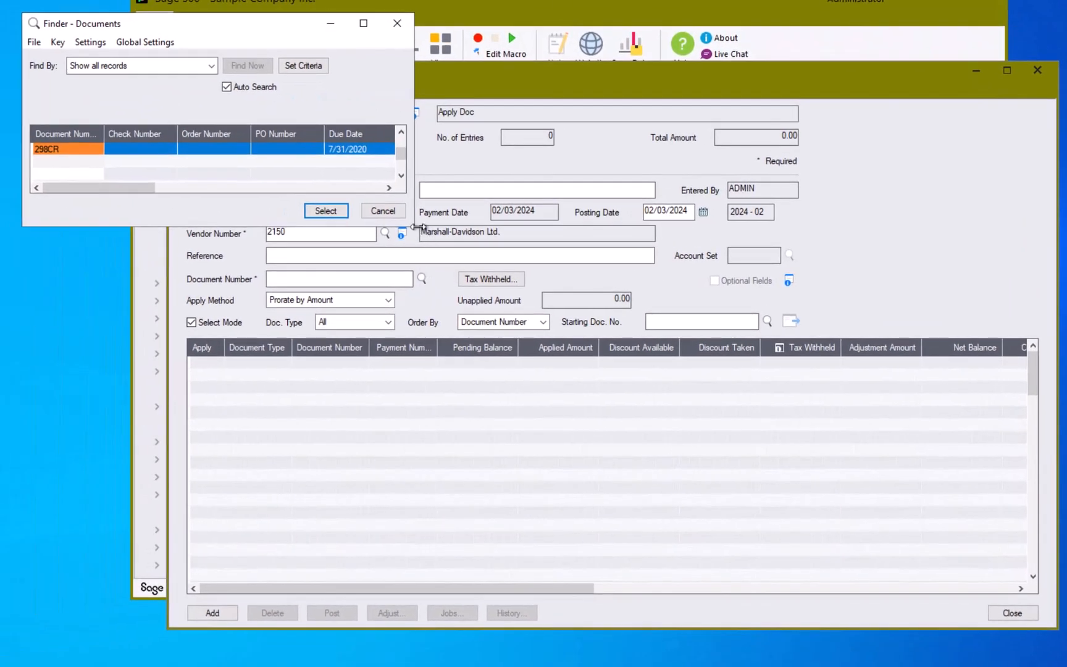
drag(414, 226, 1066, 525)
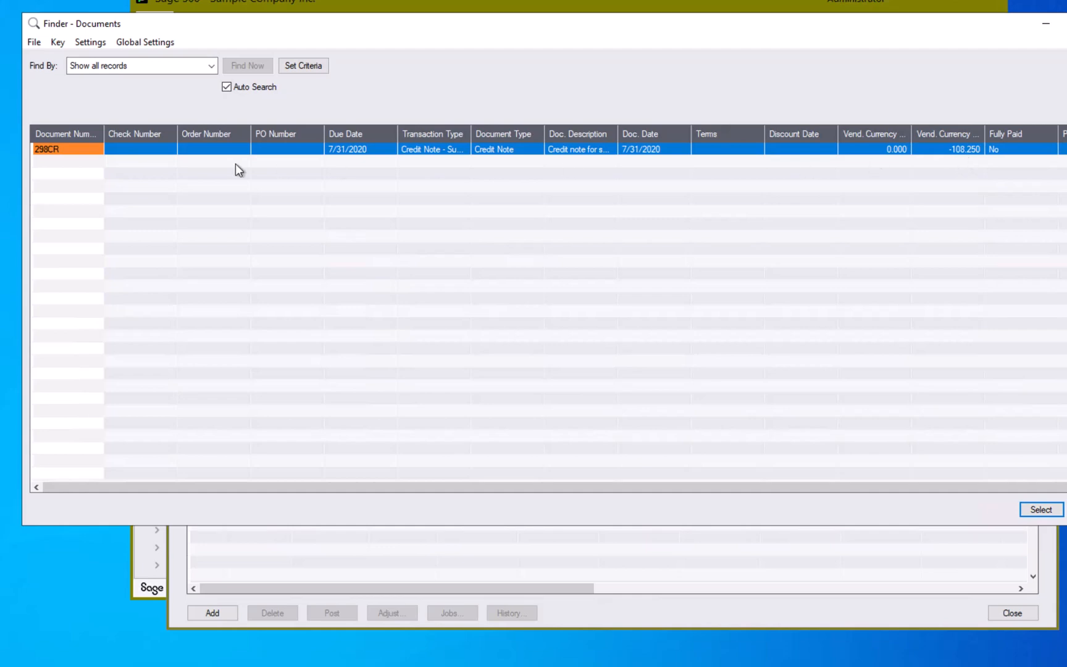
double_click(77, 155)
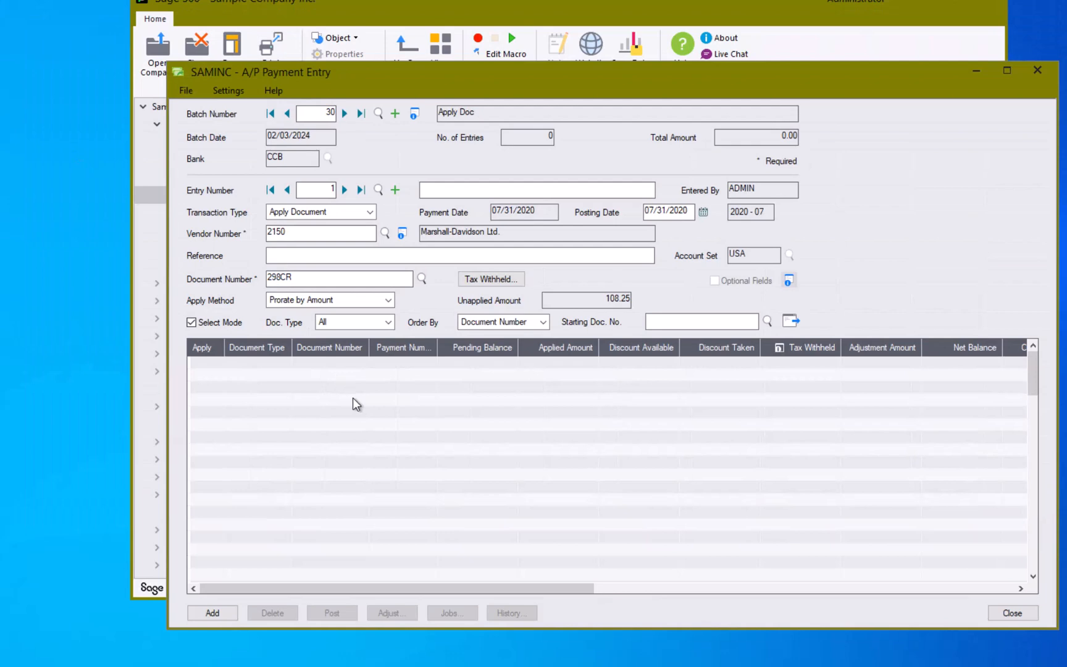
click(790, 321)
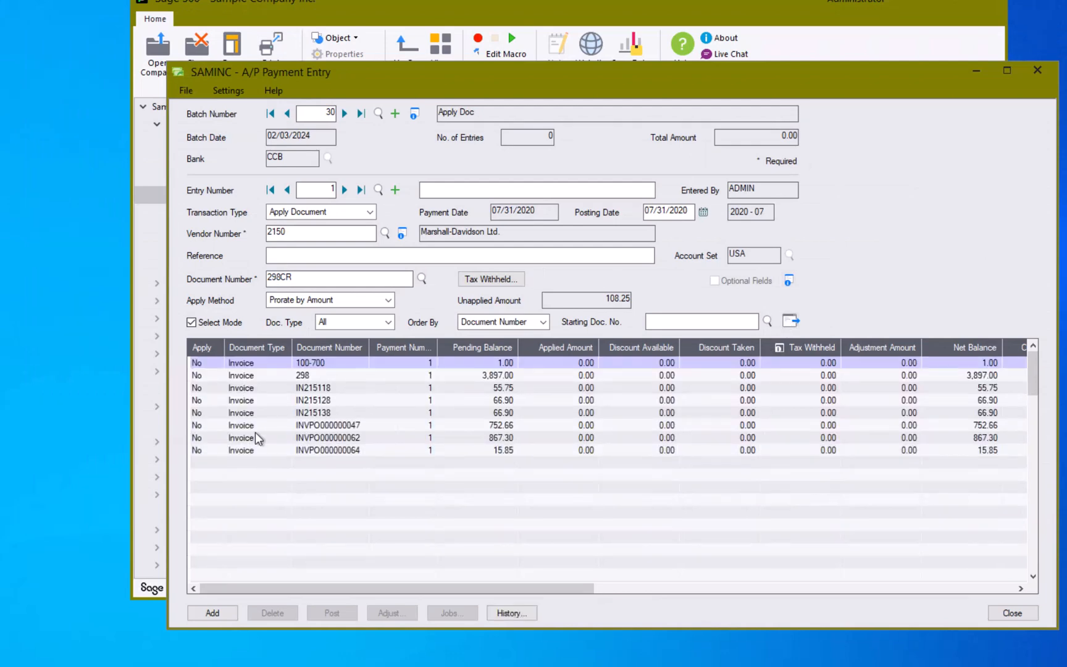
Step: Apply credit note 298CR to invoices 100-700, INVPO000000064 and IN215118
double_click(201, 365)
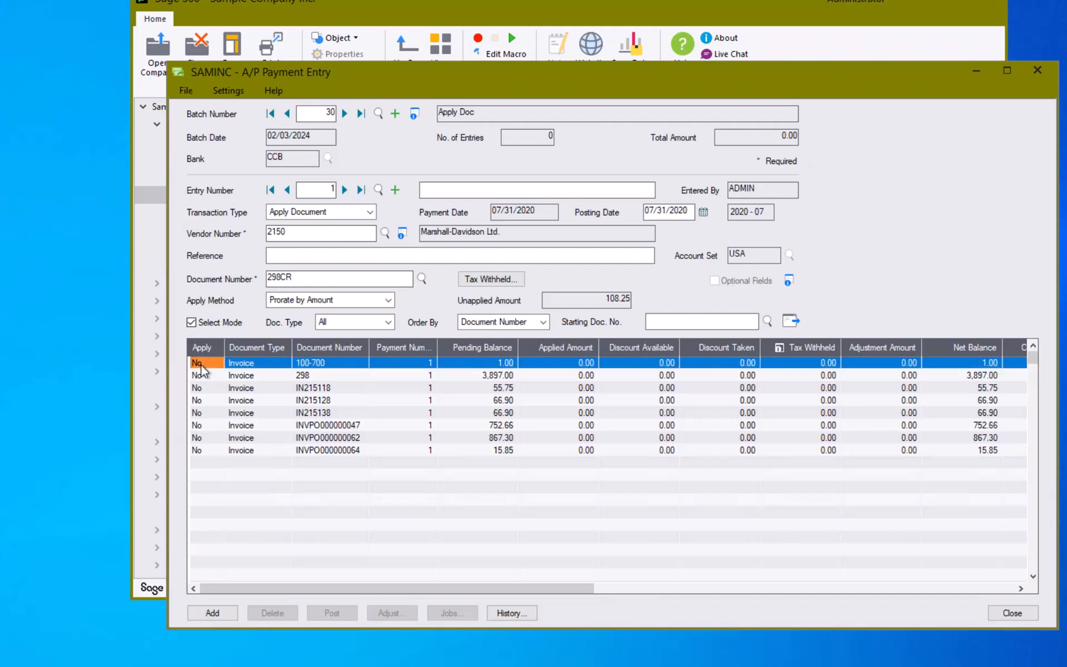
double_click(202, 449)
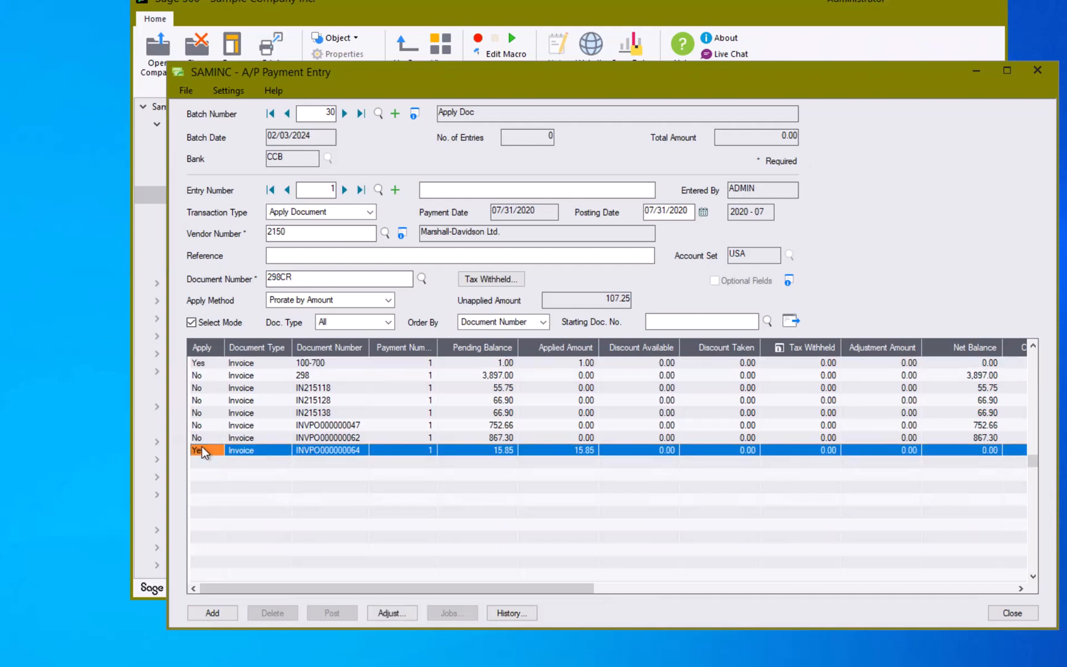
double_click(212, 387)
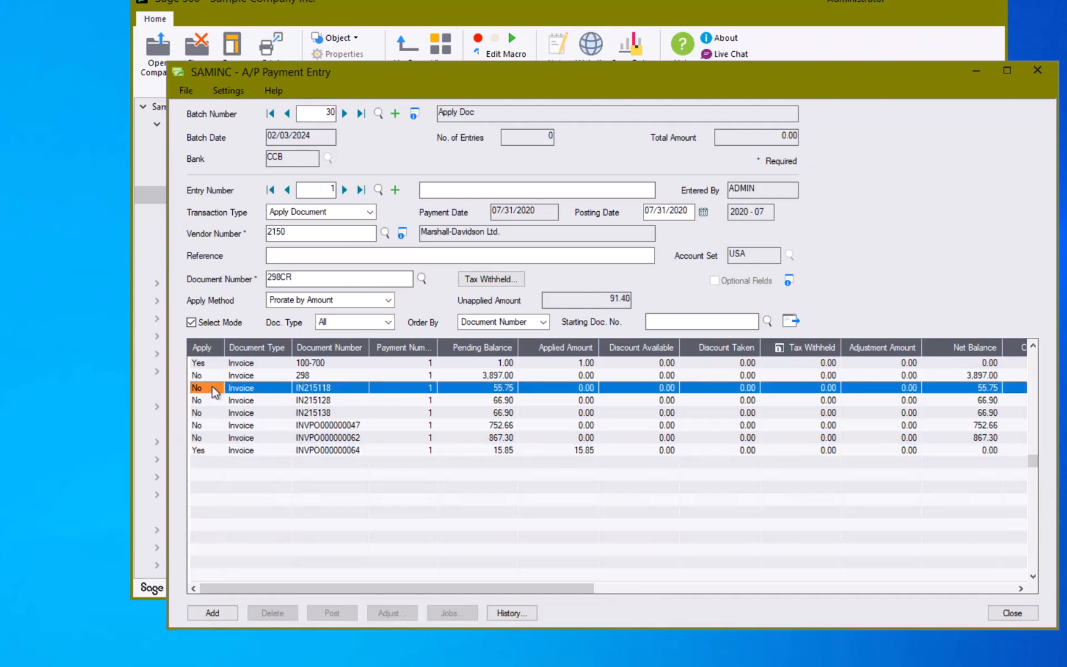
click(223, 400)
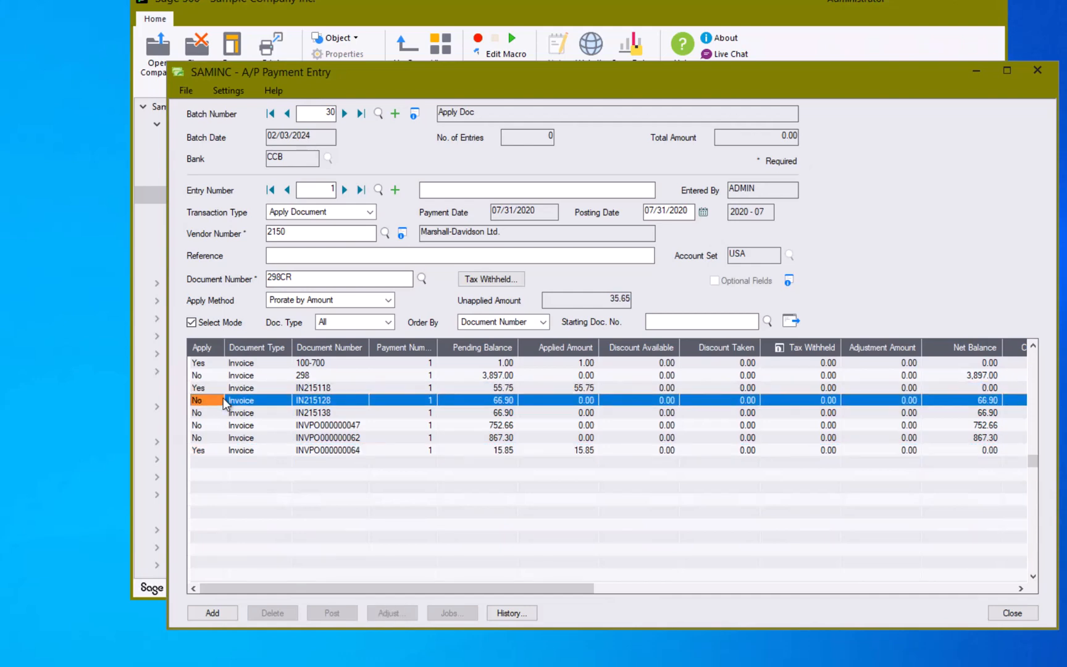
click(303, 388)
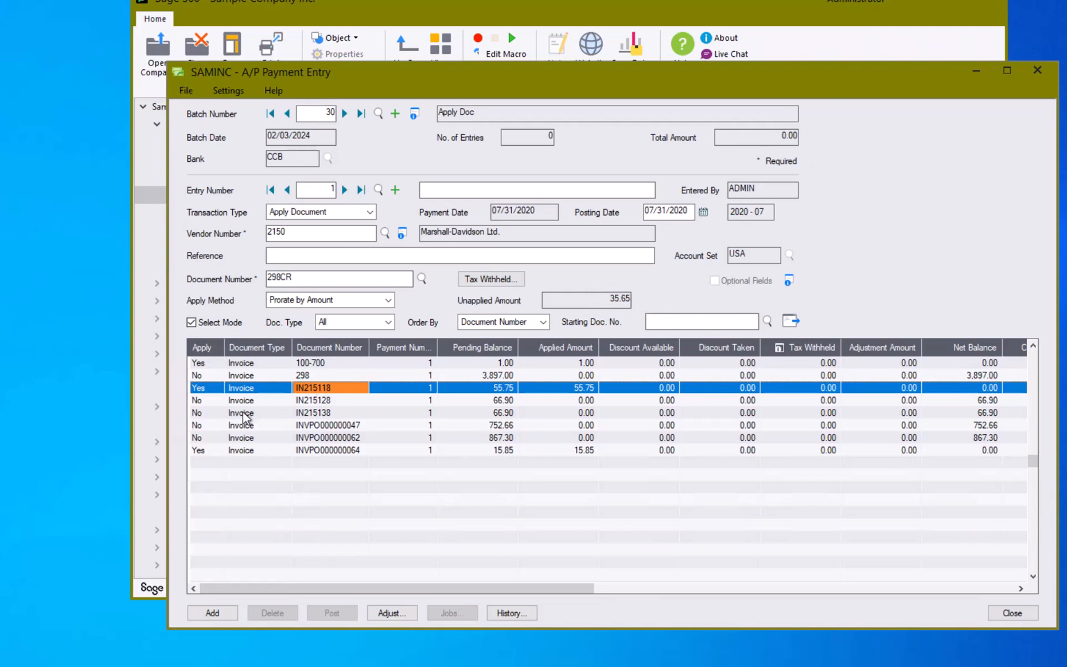
Step: Apply the remaining credit to invoice IN215128 and add the entry to the batch
click(211, 400)
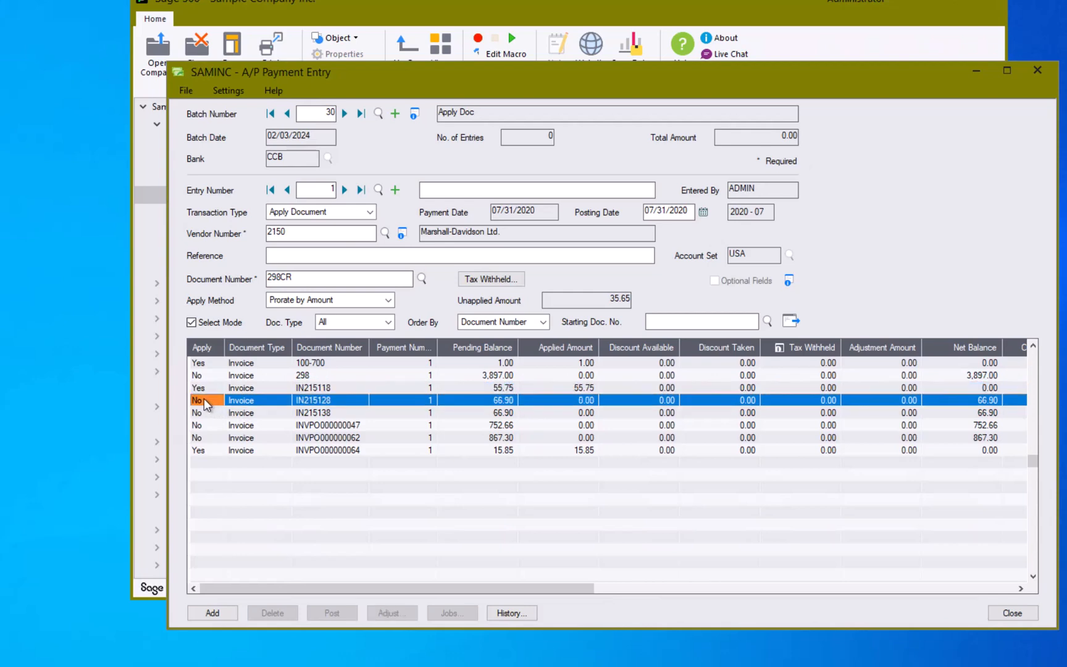
double_click(203, 401)
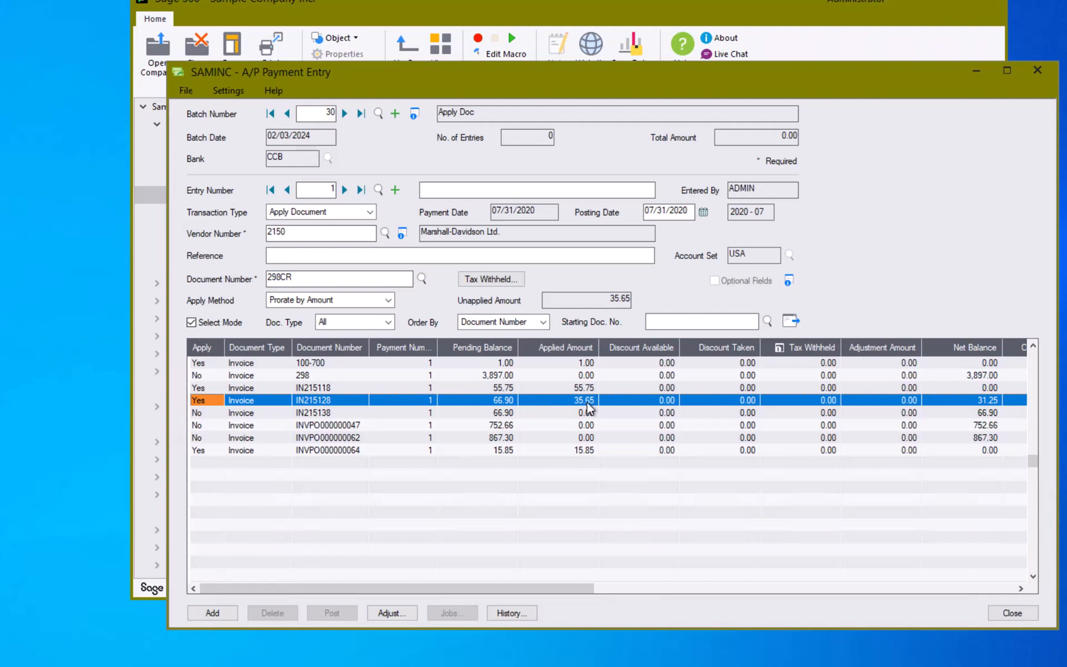
click(977, 413)
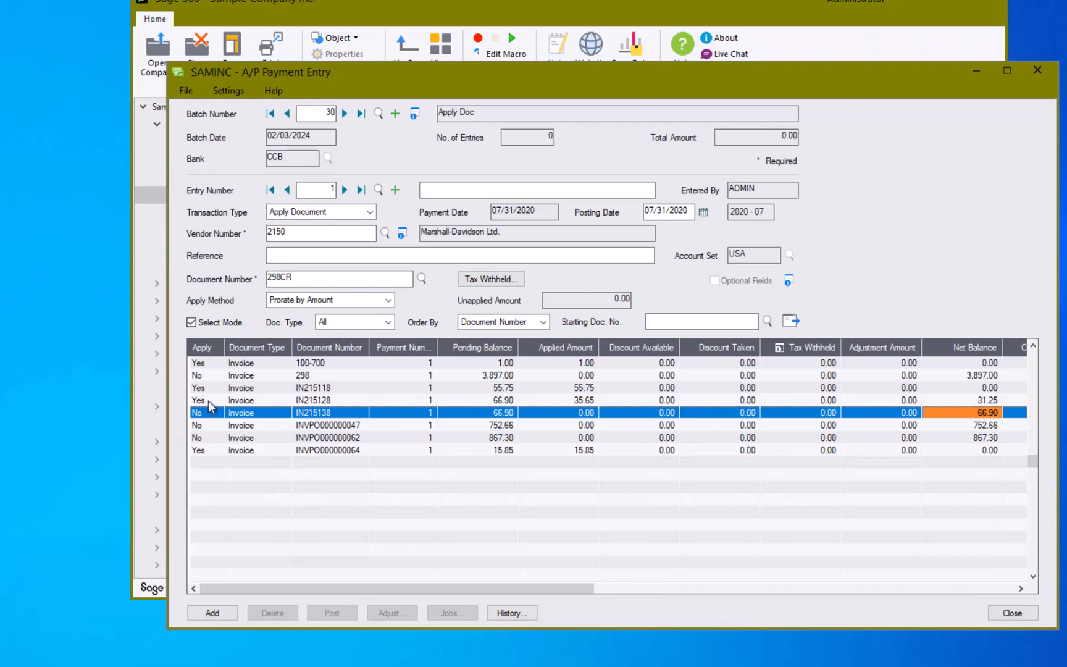
click(210, 613)
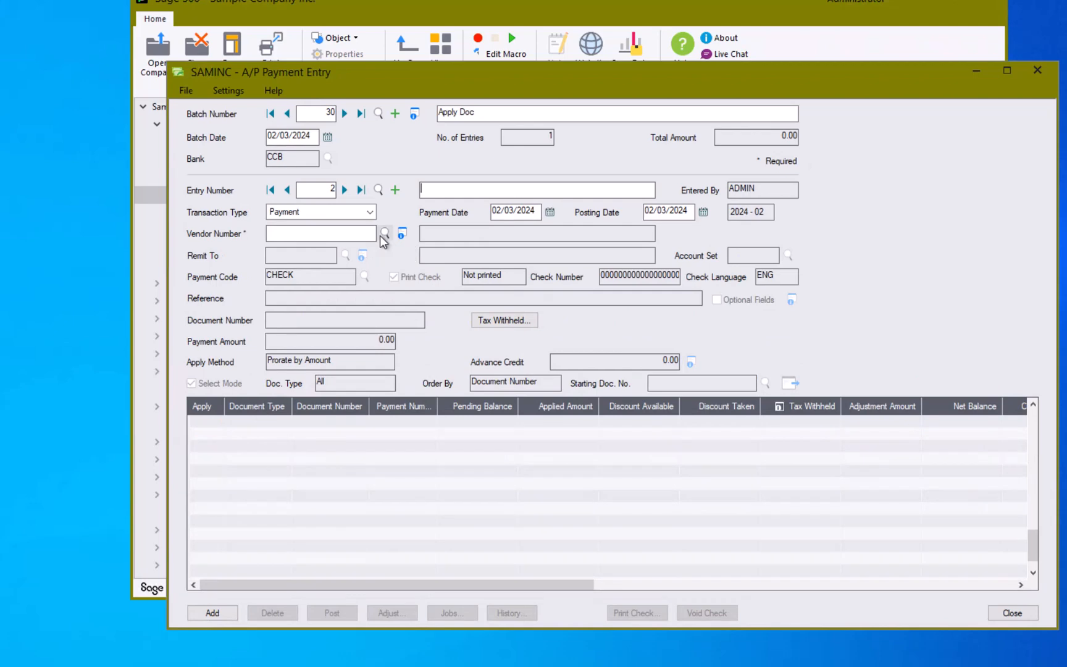
Step: Select vendor Excide Industrial Batteries for the new Payment entry in the Apply Doc batch and list its open documents
click(369, 235)
click(385, 234)
double_click(127, 173)
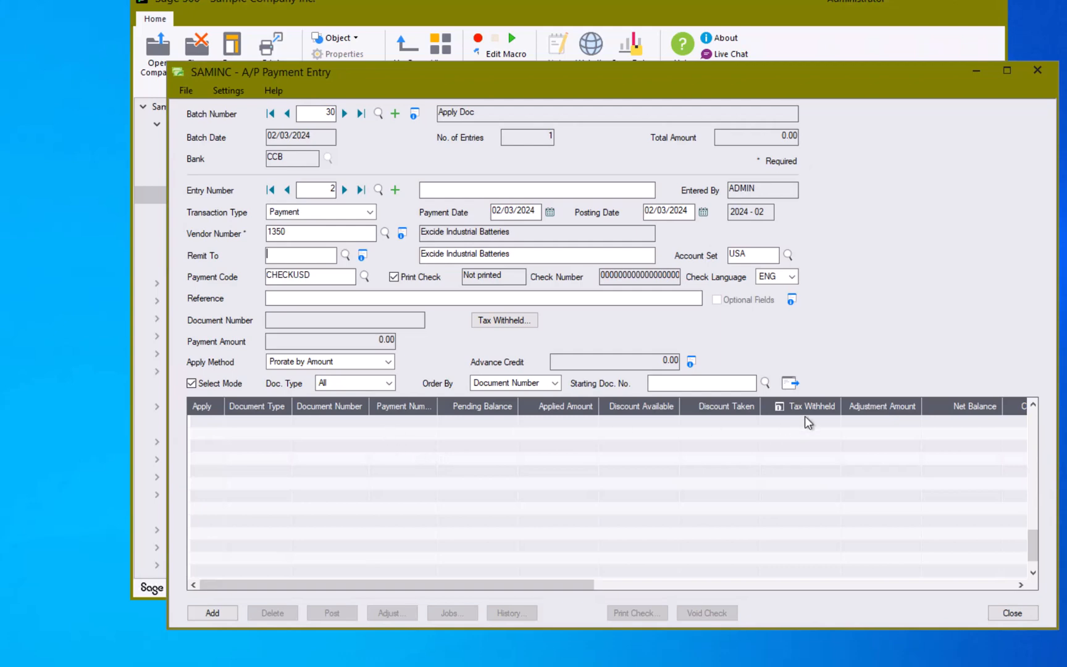
click(791, 384)
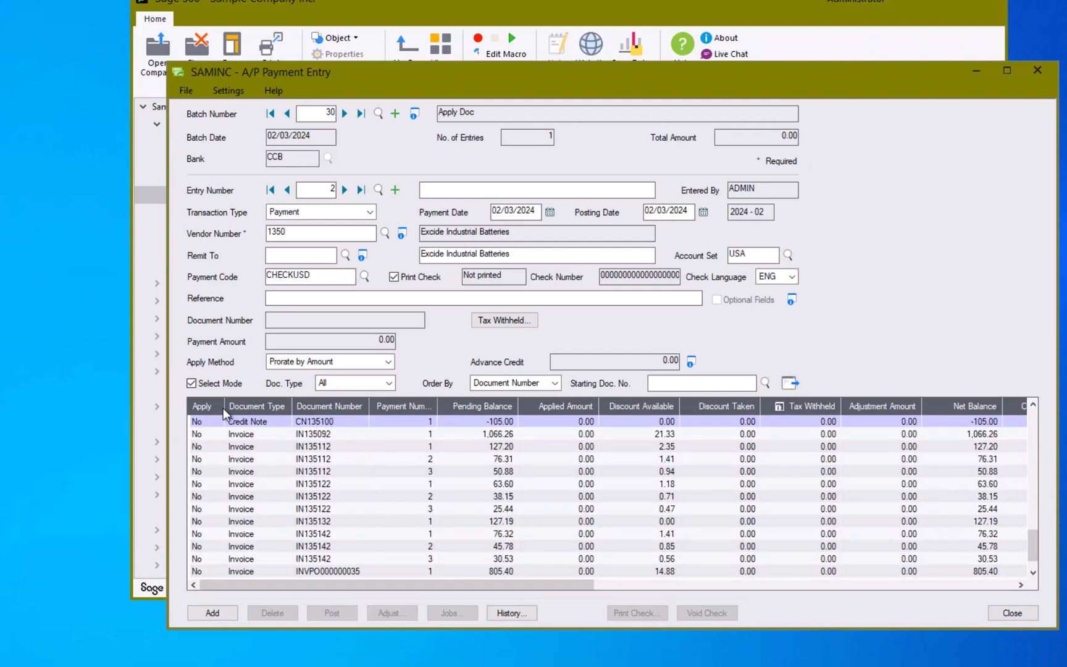
Step: Apply credit note CN135100 and invoice IN135092 in the payment, and add the entry to the batch
double_click(197, 422)
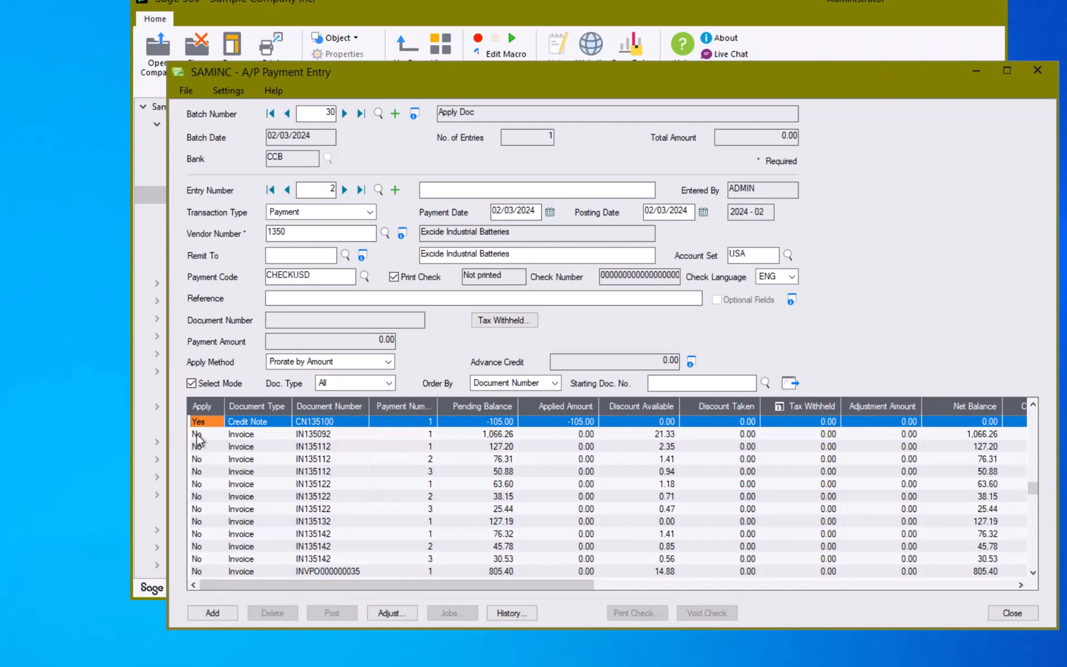
double_click(198, 437)
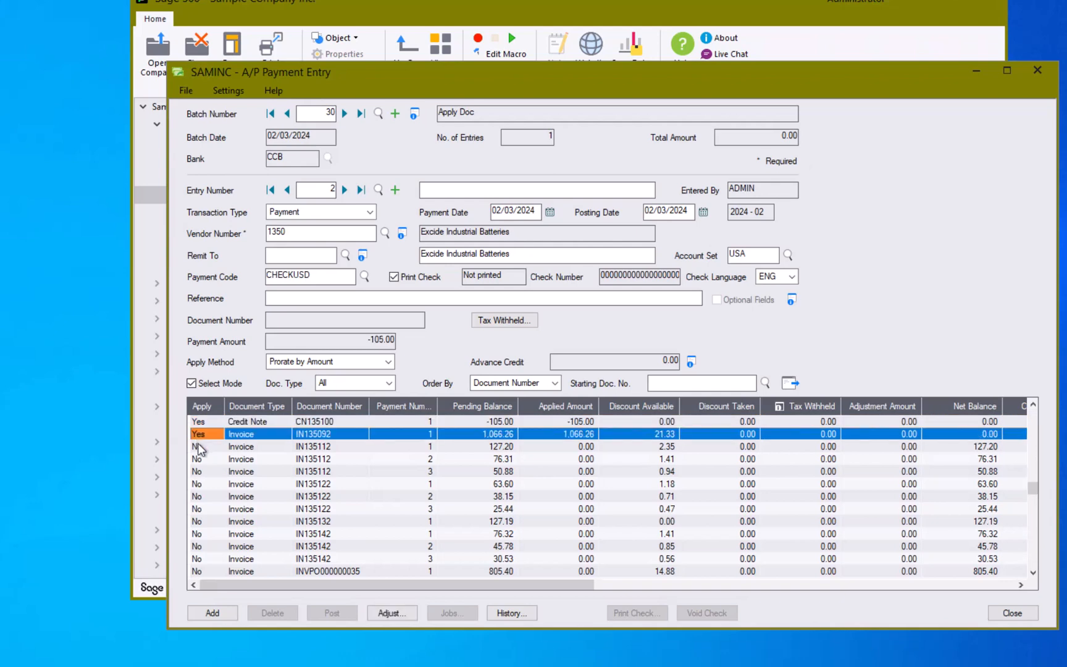
click(199, 447)
click(202, 434)
click(500, 425)
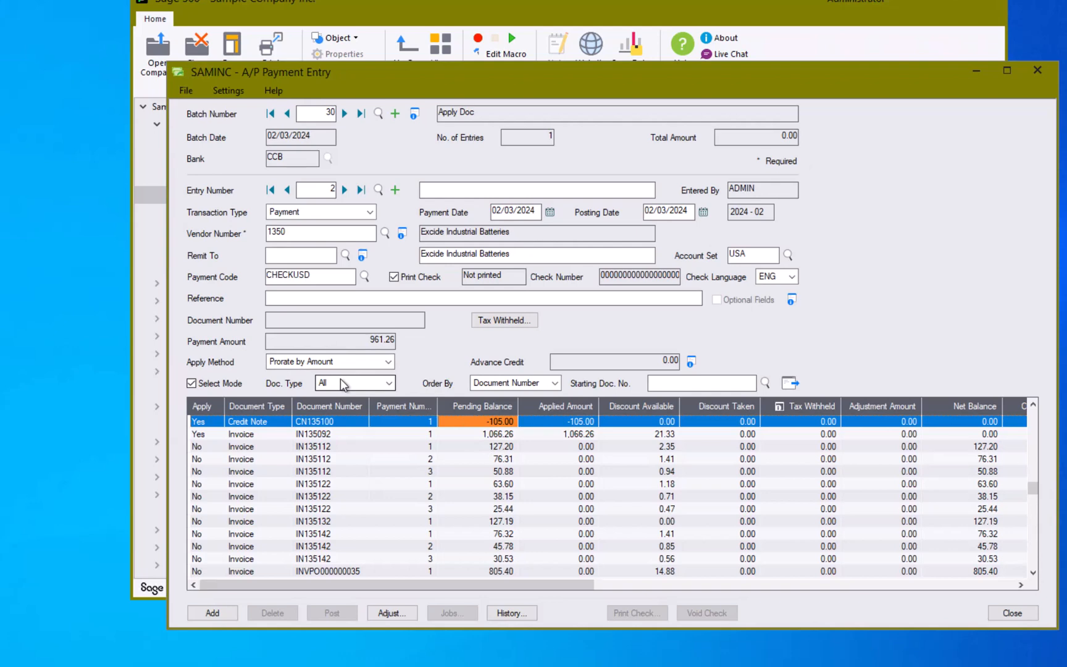
click(241, 435)
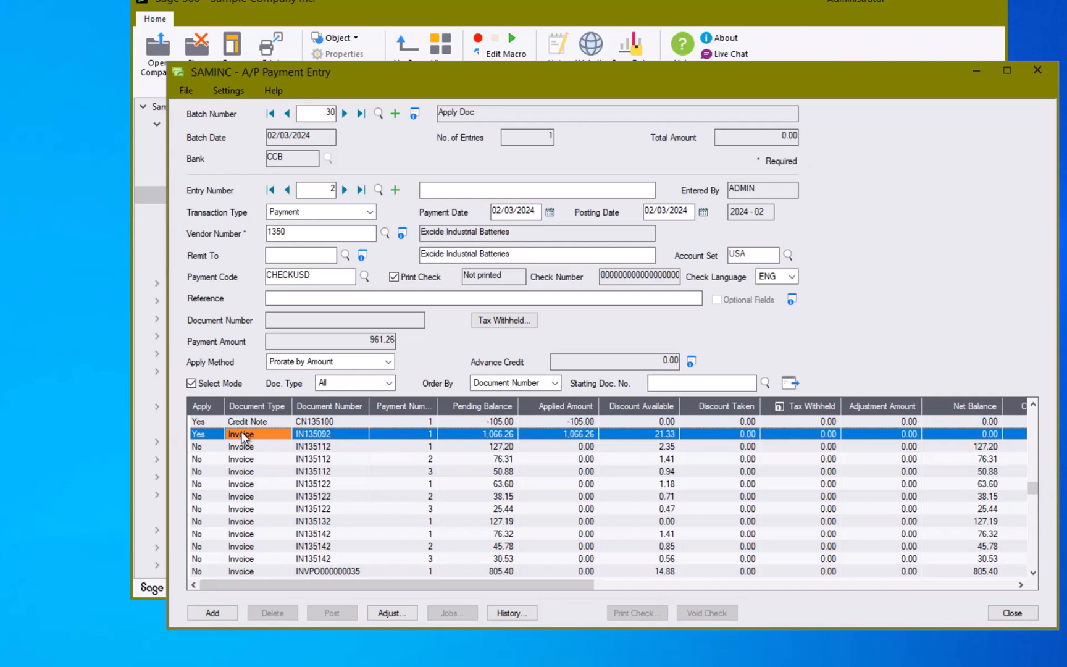
click(204, 614)
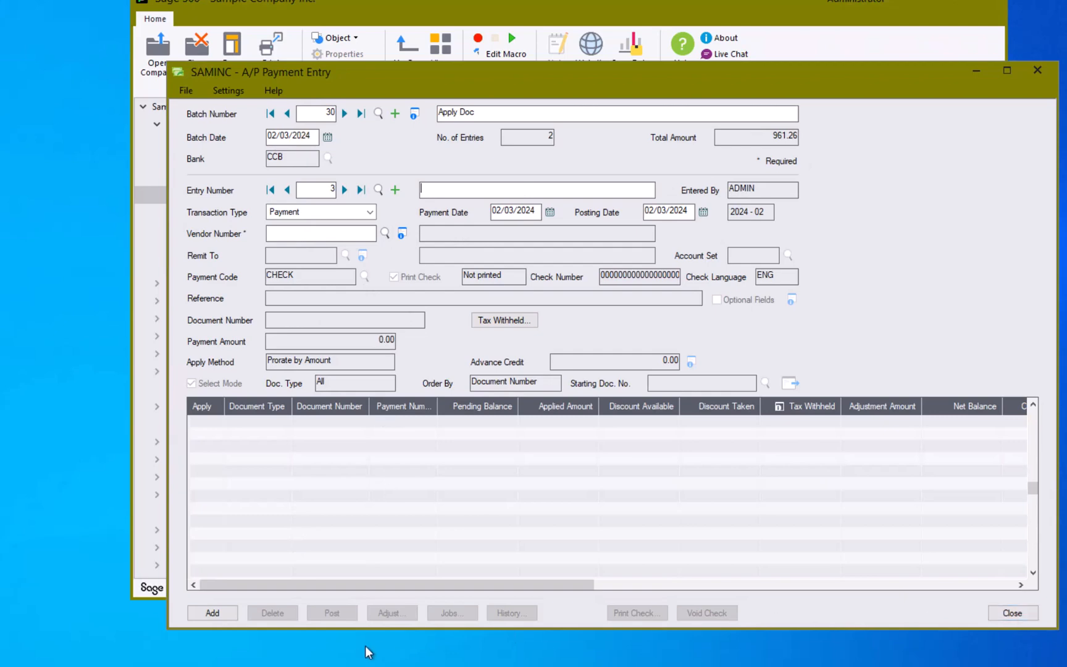
Step: Leave payment entry, print the Apply Doc batch's check on the APCK check stock, and confirm that it printed successfully
click(1004, 613)
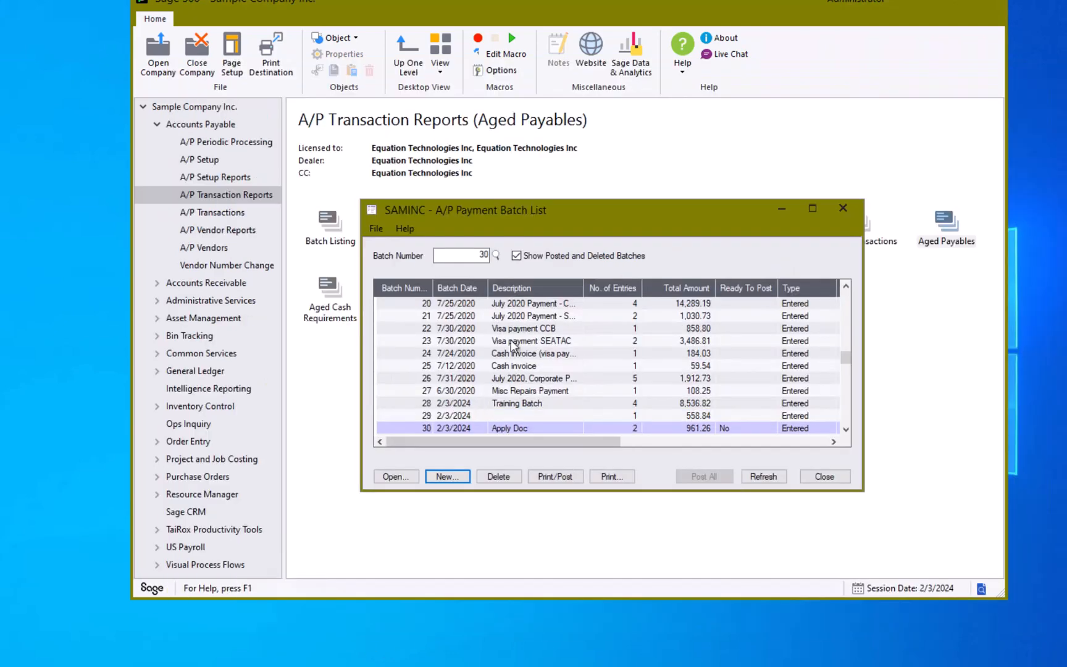
click(539, 476)
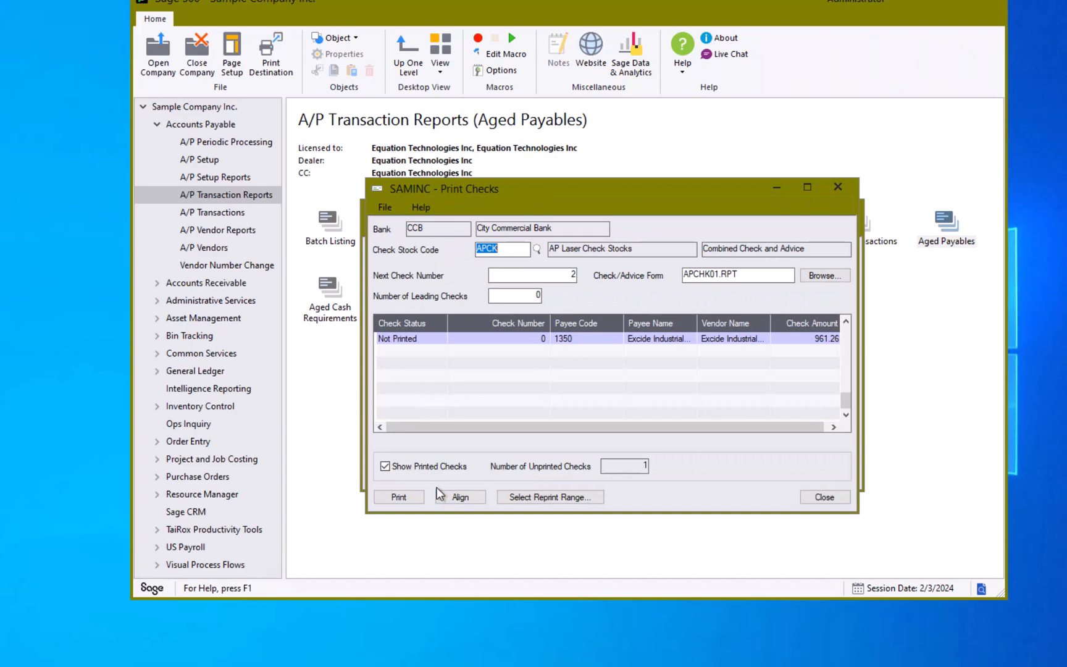
click(395, 497)
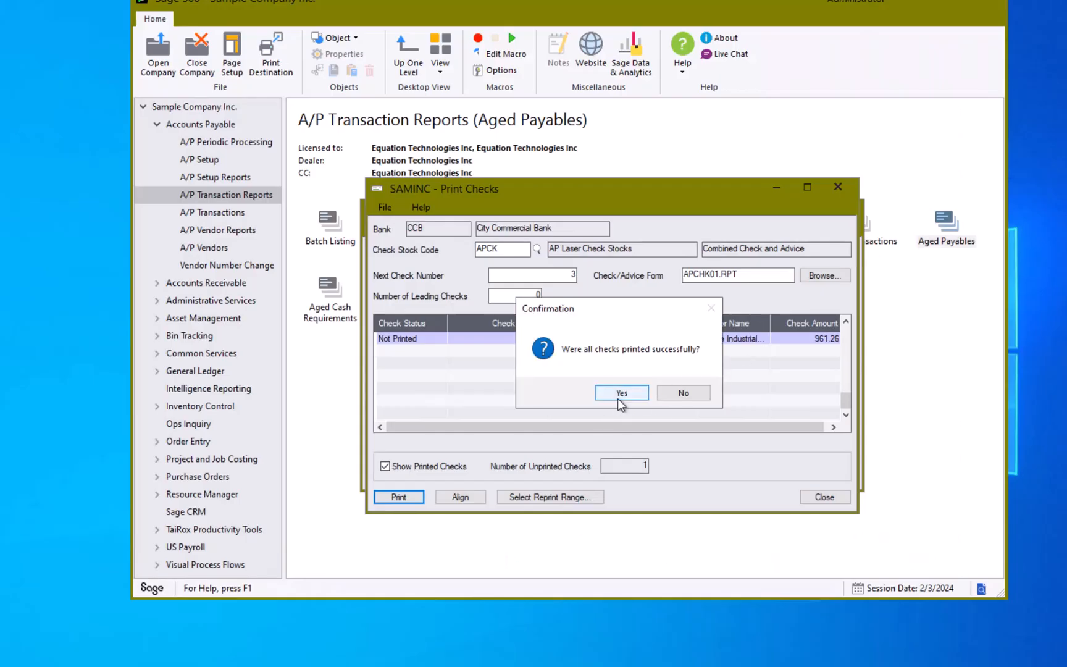
click(619, 394)
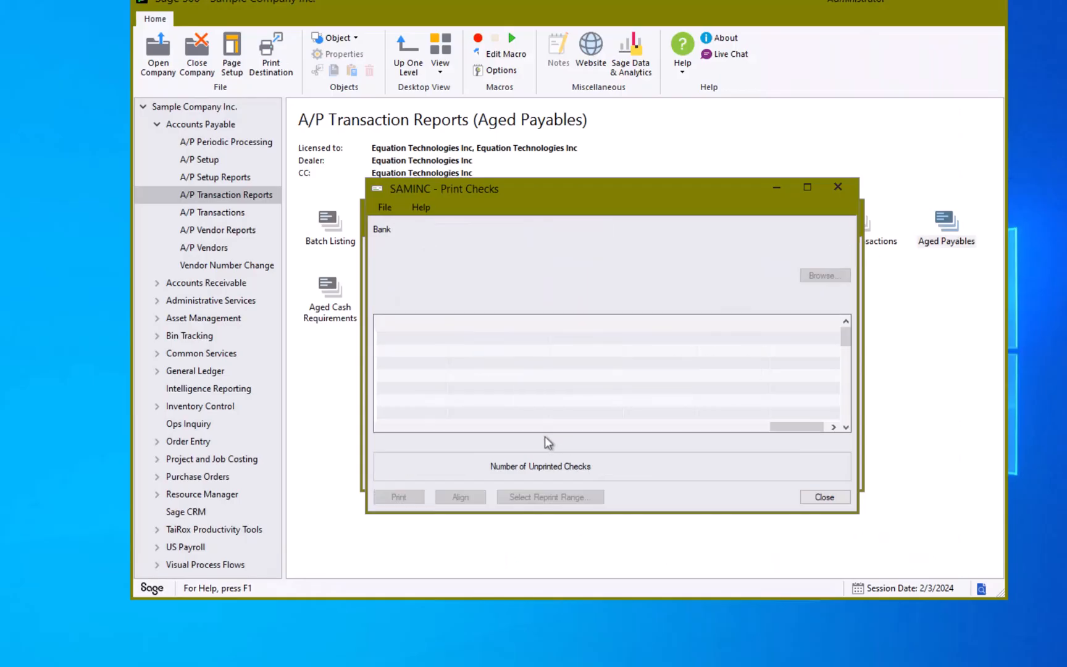